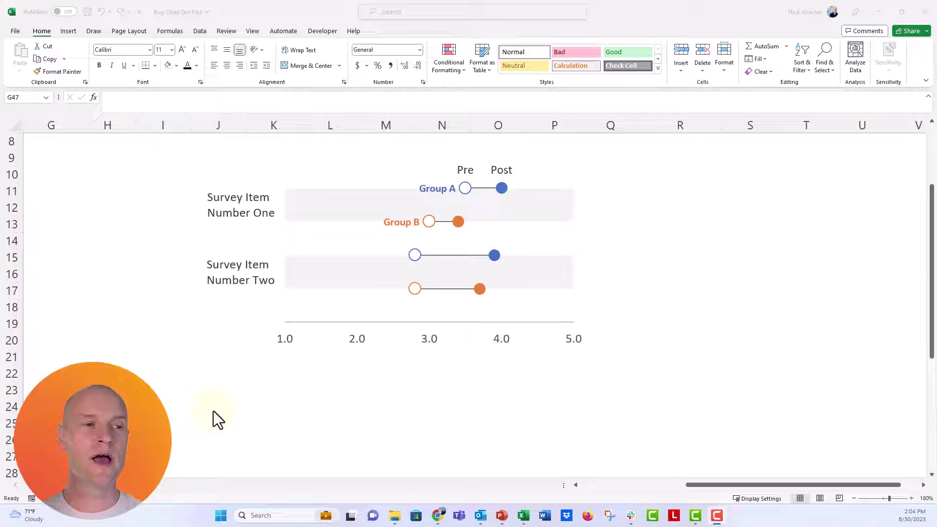
# Step: Examine the example dot plot and the Item Label "Dots" table for the two survey items
pyautogui.click(239, 372)
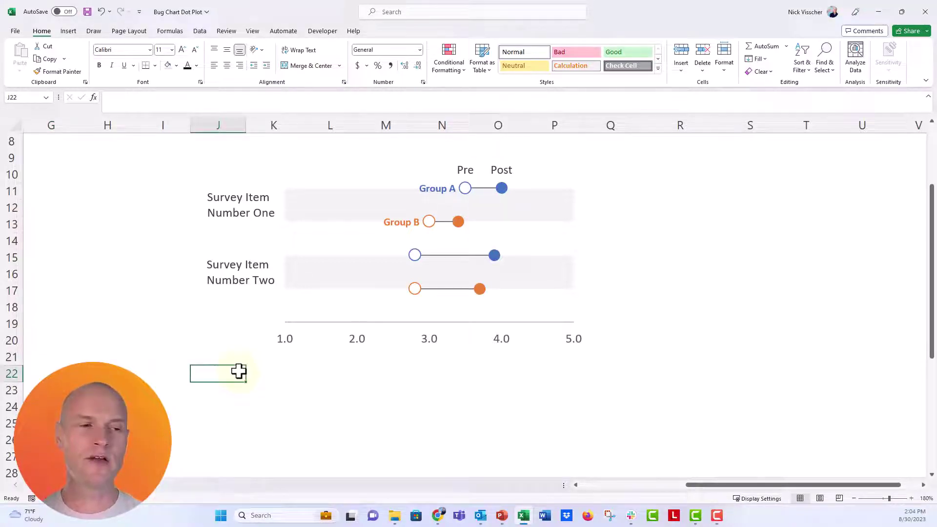
pyautogui.scroll(-5, 239, 371)
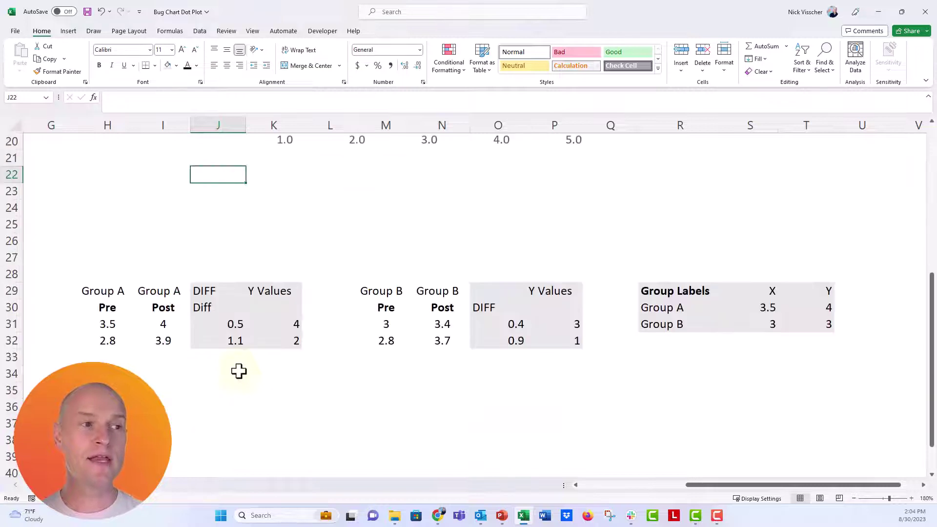
pyautogui.moveTo(698, 485); pyautogui.dragTo(579, 480)
pyautogui.moveTo(146, 244); pyautogui.dragTo(437, 291)
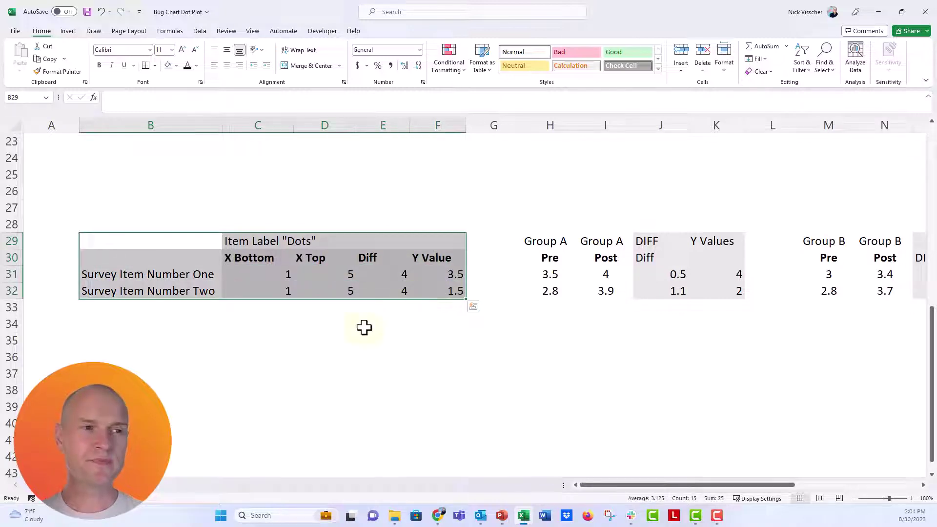
pyautogui.click(338, 341)
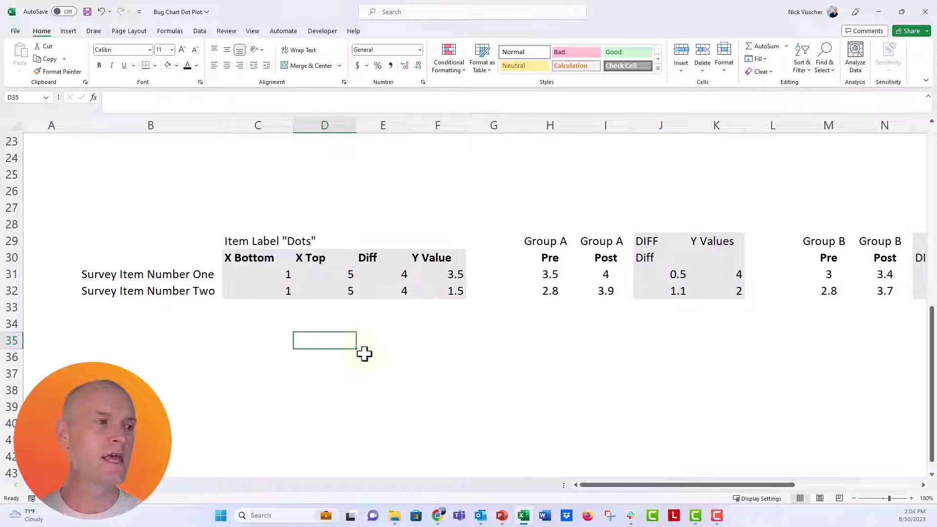
# Step: Examine Group A's Pre and Post scores, the Diff formulas in J31:J32, and the Y Values column
pyautogui.moveTo(630, 485); pyautogui.dragTo(649, 486)
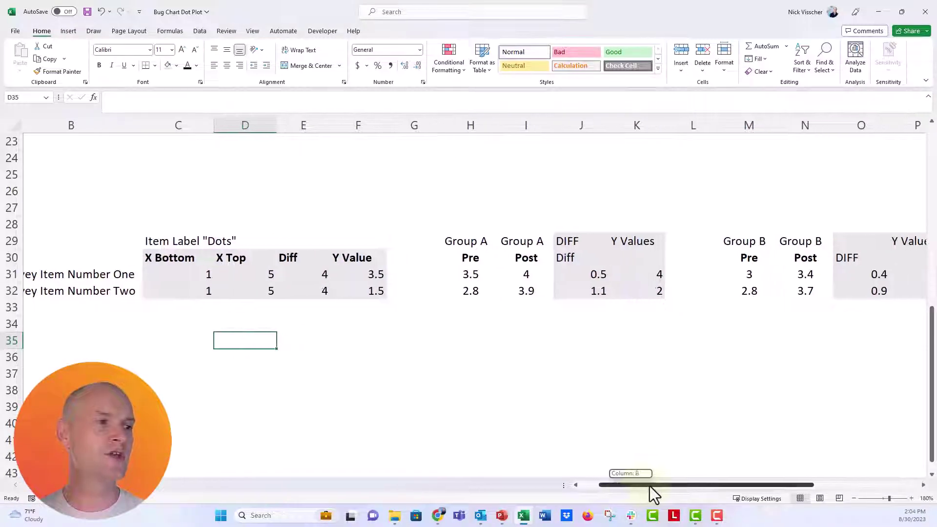
pyautogui.moveTo(454, 240); pyautogui.dragTo(508, 294)
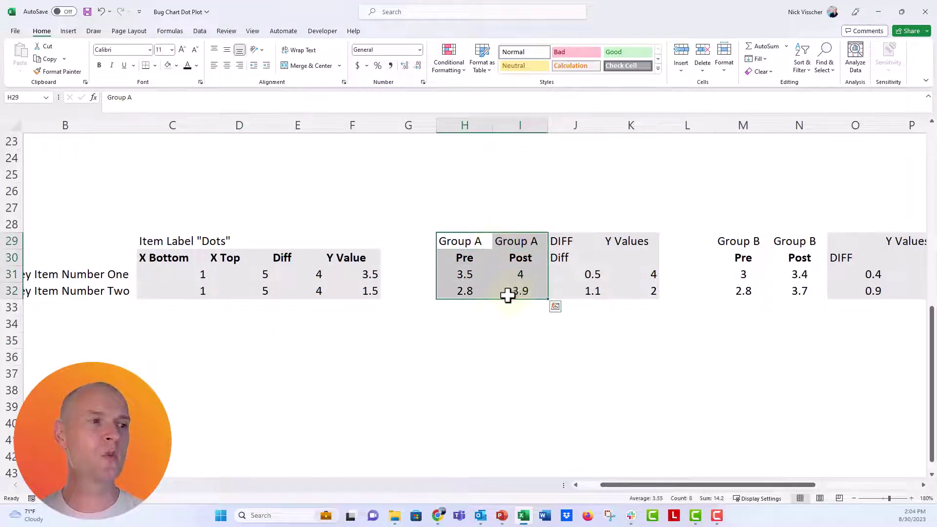
pyautogui.click(490, 316)
pyautogui.moveTo(561, 240); pyautogui.dragTo(604, 327)
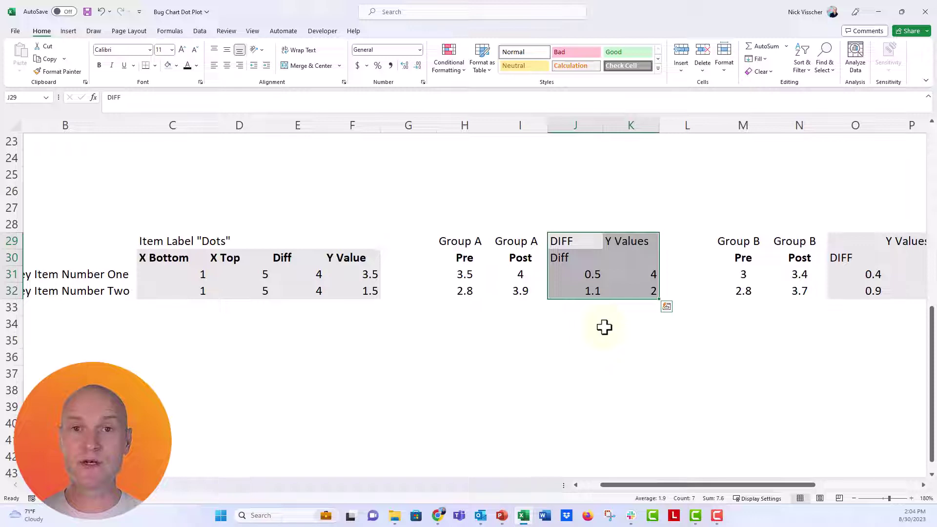
pyautogui.click(554, 279)
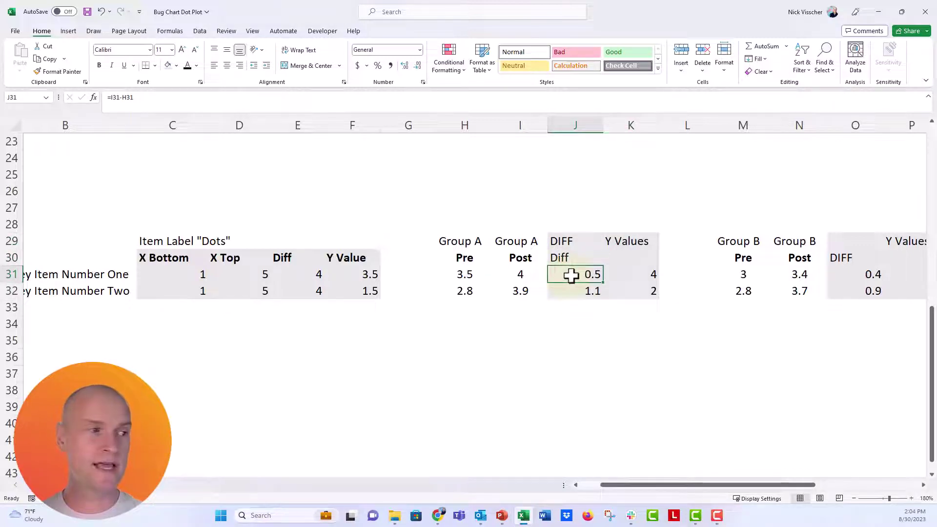
pyautogui.click(571, 290)
pyautogui.click(544, 372)
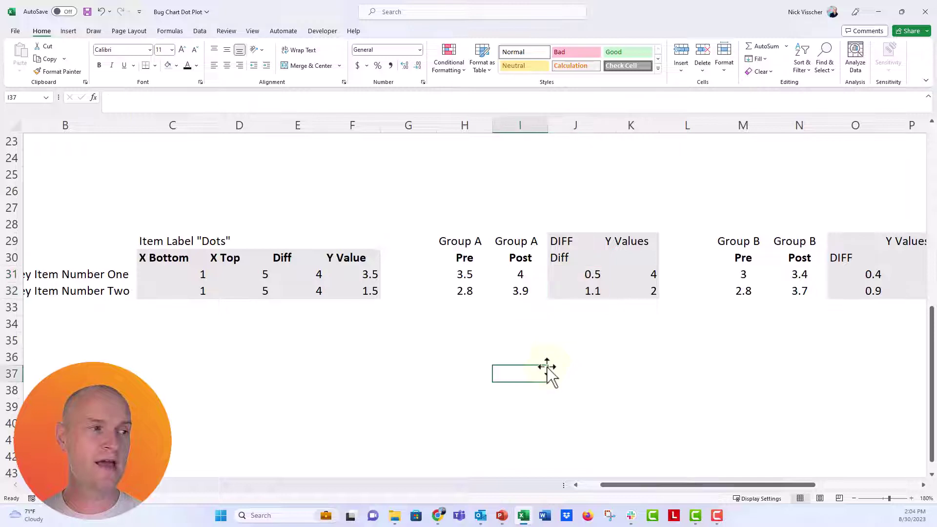
pyautogui.click(631, 273)
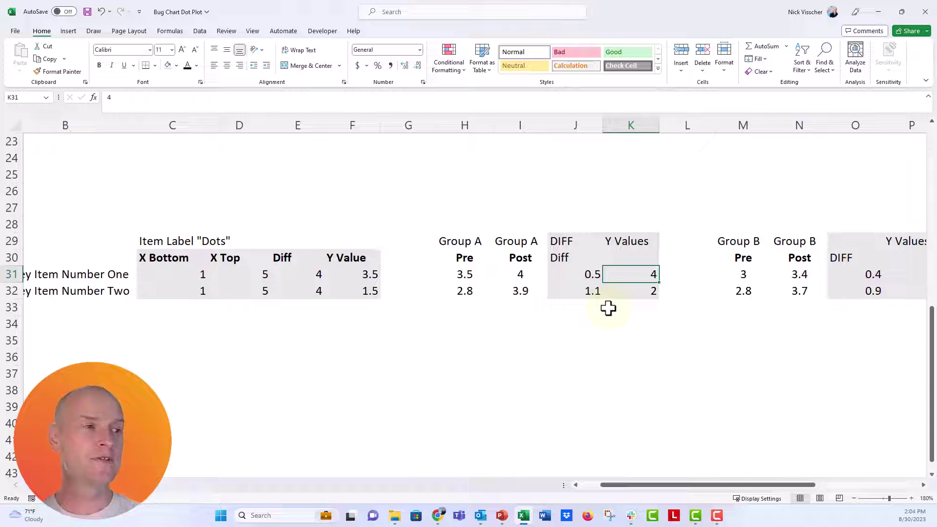
# Step: Examine Group B's Y Values in P31:P32 and the Group Labels table beside it
pyautogui.moveTo(678, 484); pyautogui.dragTo(747, 488)
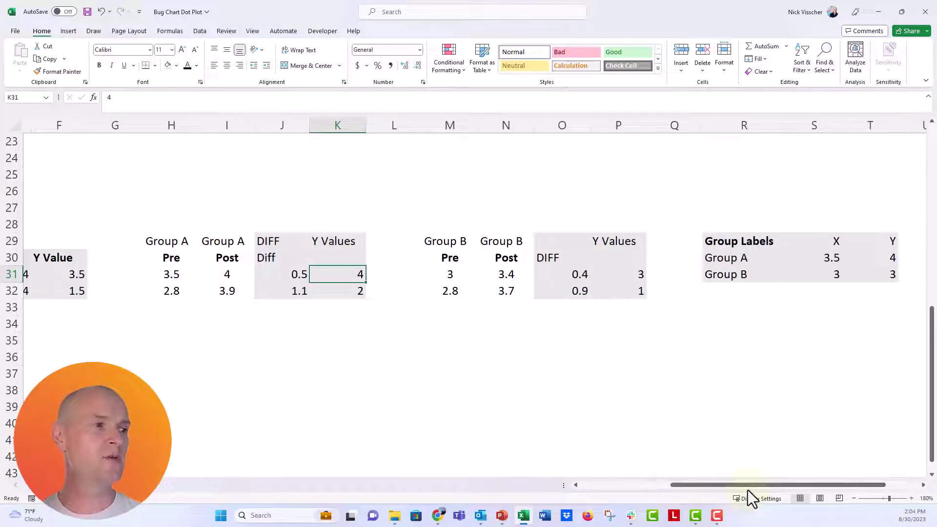
pyautogui.click(620, 274)
pyautogui.click(619, 291)
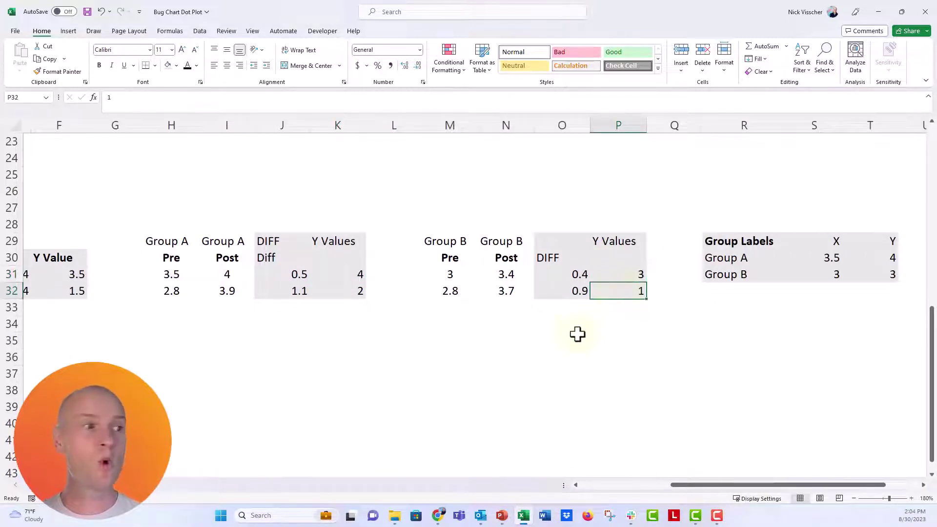
pyautogui.click(567, 341)
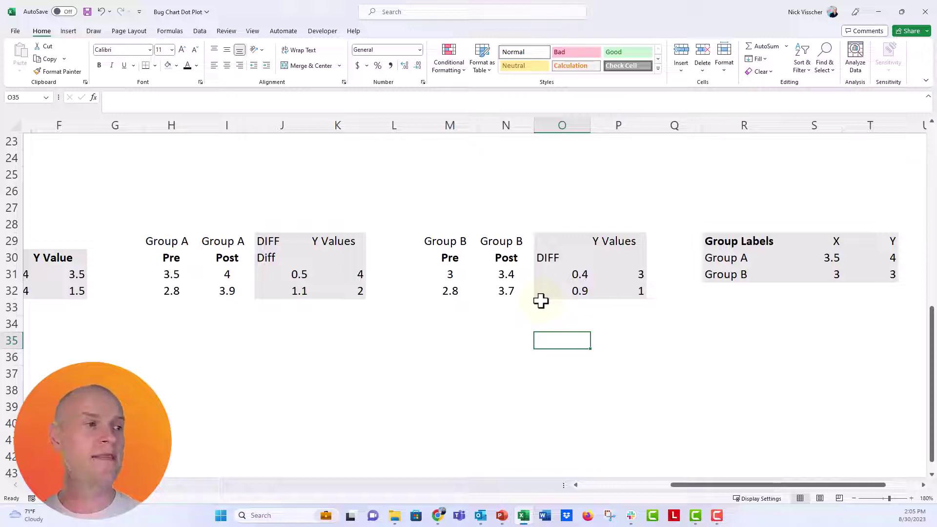
pyautogui.moveTo(611, 274); pyautogui.dragTo(610, 289)
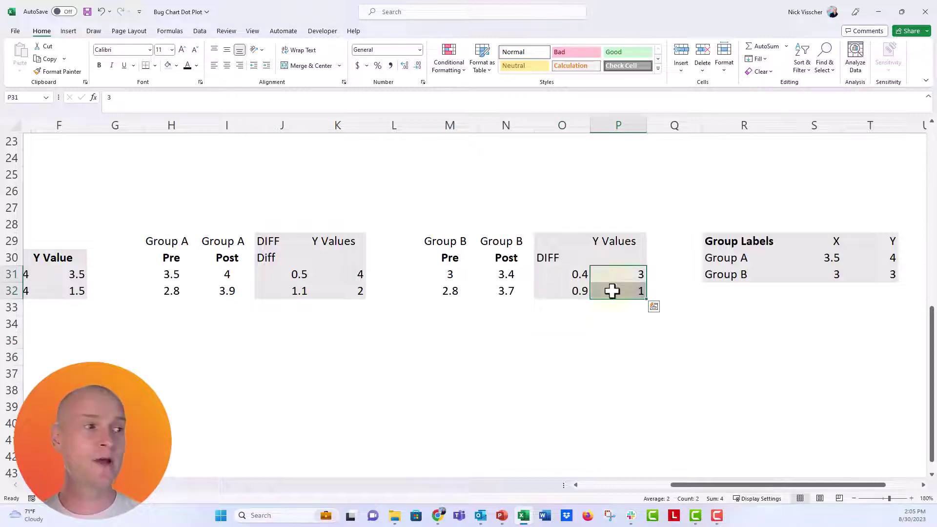
pyautogui.click(608, 324)
pyautogui.moveTo(701, 486); pyautogui.dragTo(730, 486)
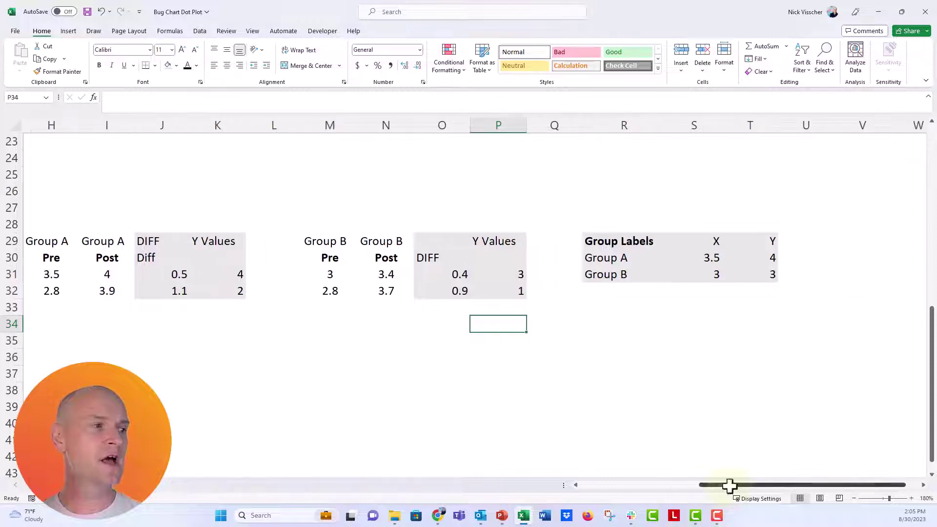
pyautogui.click(605, 241)
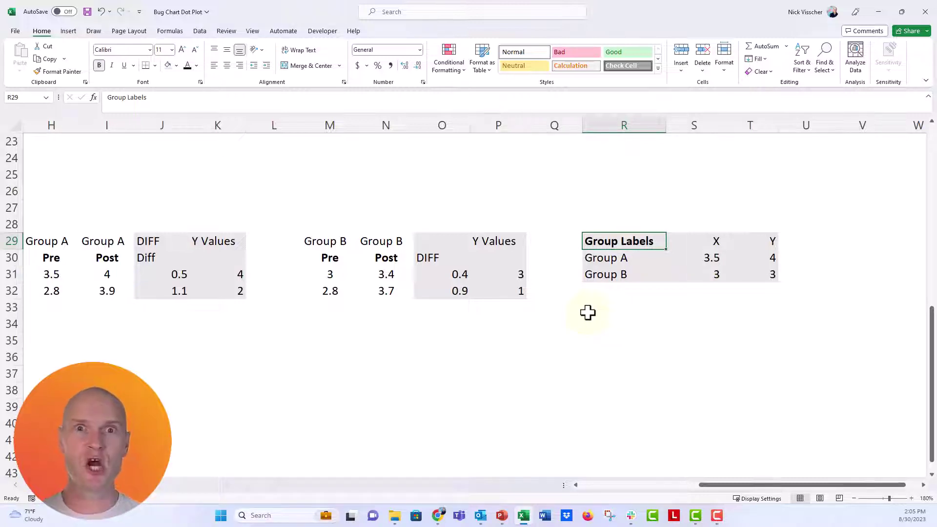
# Step: Insert a scatter chart and move it into the empty area below the data tables
pyautogui.moveTo(710, 485); pyautogui.dragTo(600, 494)
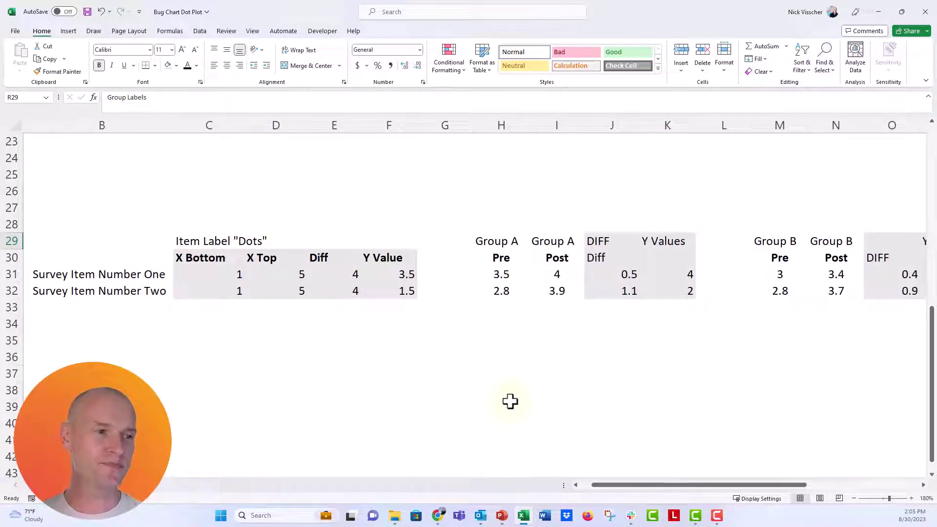
pyautogui.scroll(-1, 506, 395)
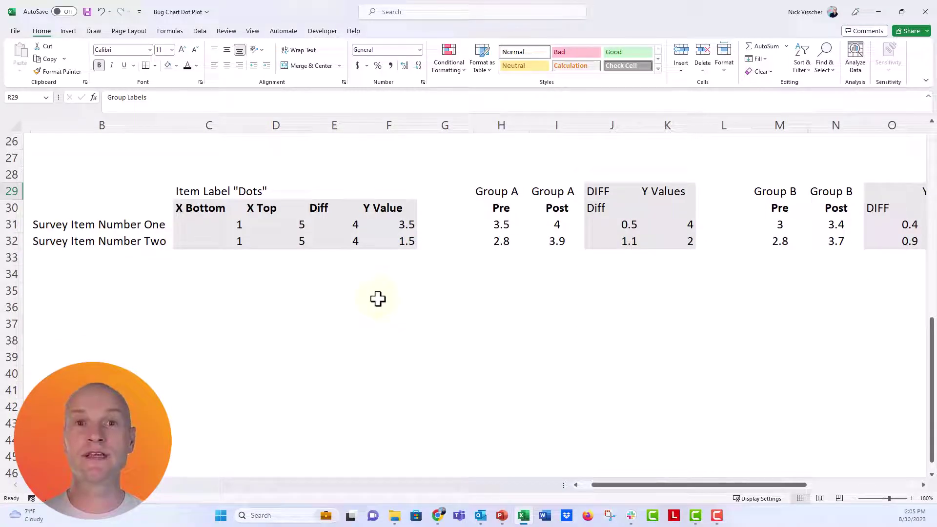
pyautogui.click(68, 32)
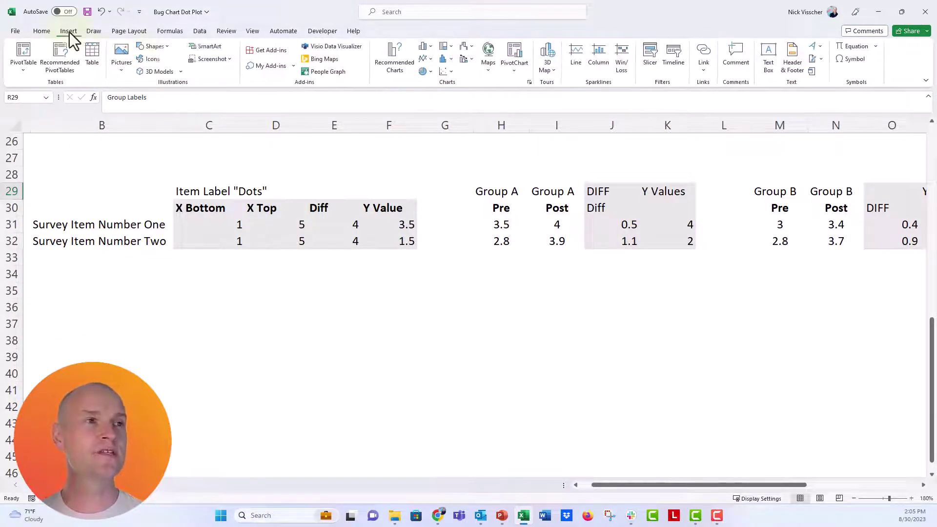
pyautogui.click(445, 72)
pyautogui.click(452, 99)
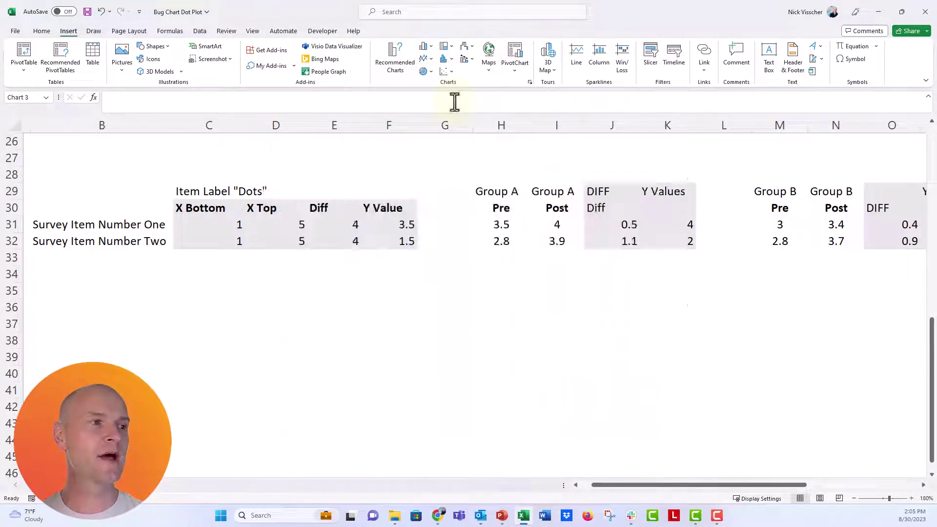
pyautogui.moveTo(432, 176); pyautogui.dragTo(431, 266)
pyautogui.scroll(-2, 434, 271)
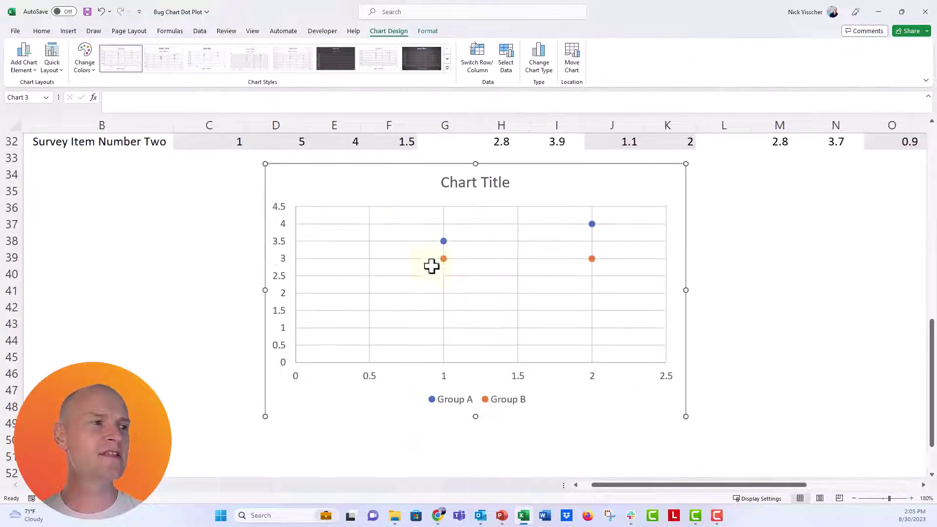
# Step: Remove the Group A and Group B series from the new chart's data source, leaving the chart empty
pyautogui.rightClick(442, 242)
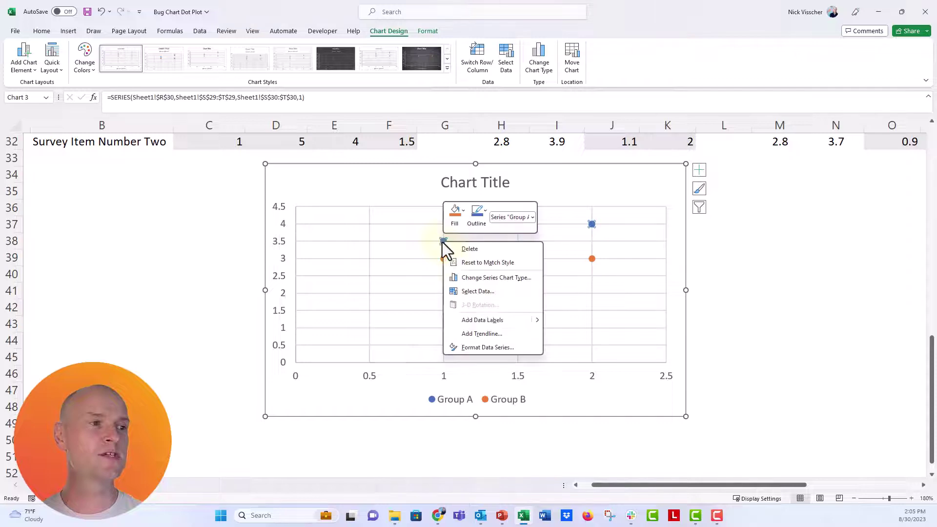
pyautogui.click(460, 291)
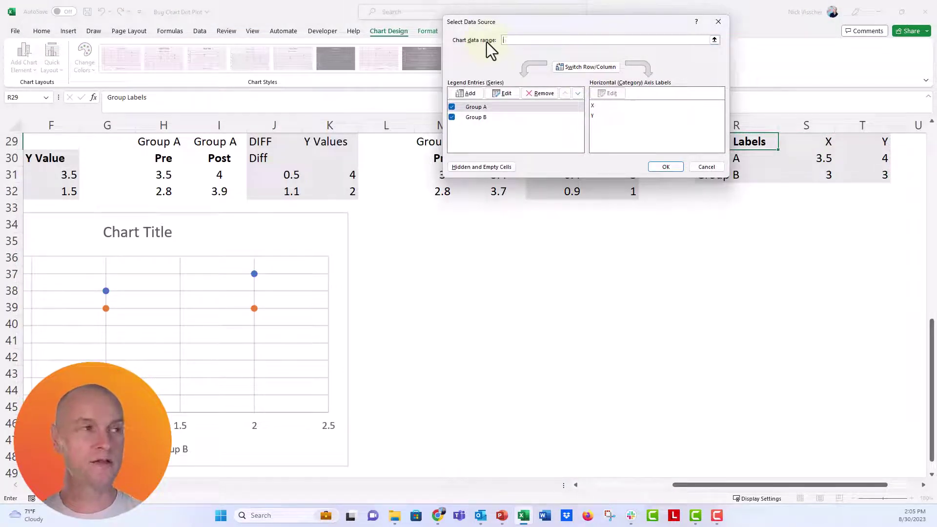
pyautogui.press('Return')
# Step: Add a new series to the empty chart, taking its name from the Group A Pre heading in H29
pyautogui.moveTo(673, 485); pyautogui.dragTo(623, 485)
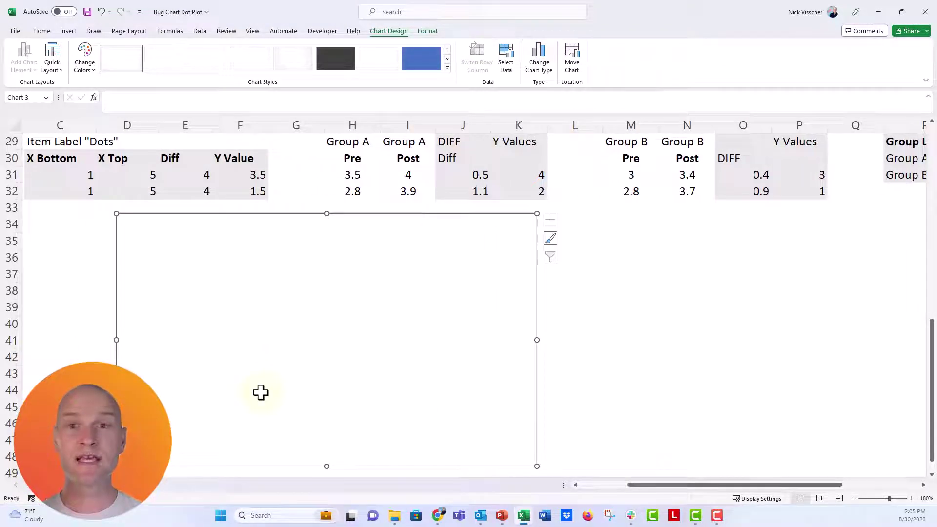
pyautogui.click(854, 499)
pyautogui.click(854, 498)
pyautogui.click(853, 498)
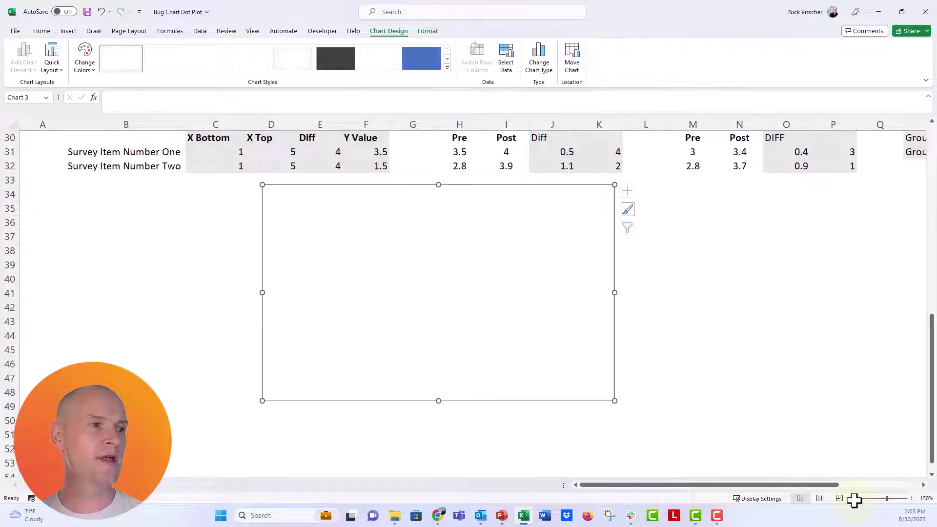
pyautogui.rightClick(296, 272)
pyautogui.click(313, 350)
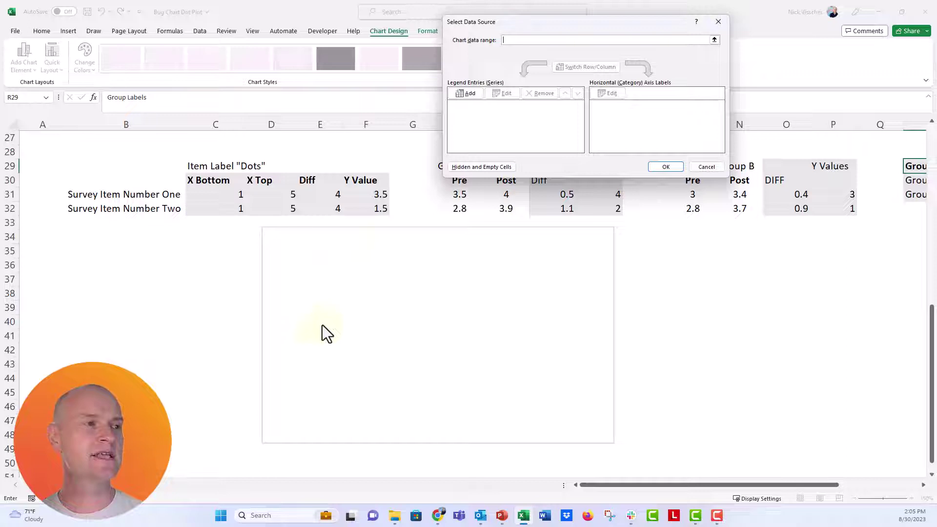
pyautogui.moveTo(501, 24); pyautogui.dragTo(150, 43)
pyautogui.click(117, 112)
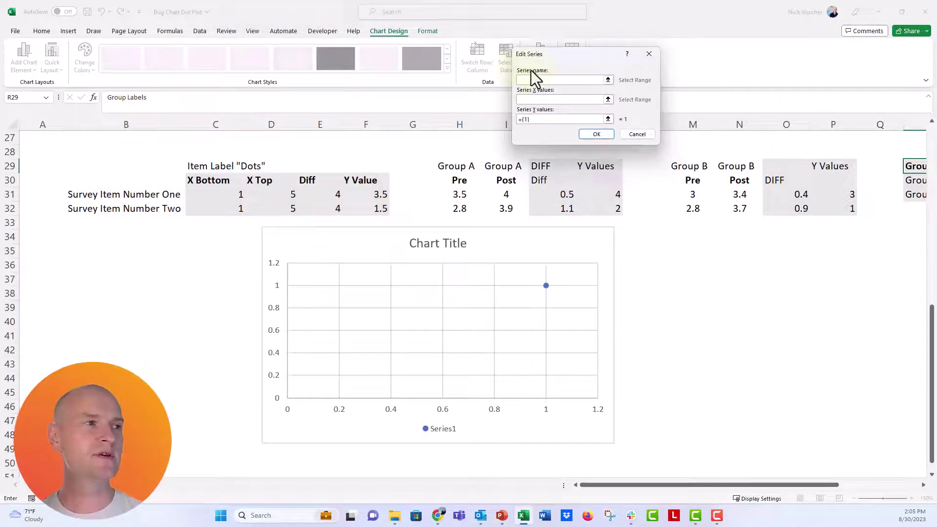
pyautogui.click(463, 166)
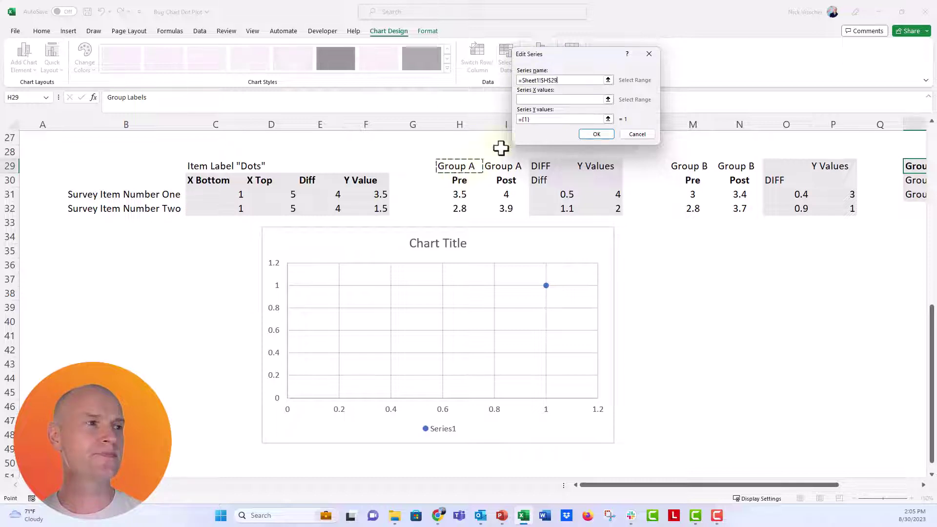
# Step: Set the Group A series' X values to H31:H32 and its Y values to K31:K32
pyautogui.click(608, 99)
pyautogui.moveTo(463, 193); pyautogui.dragTo(454, 208)
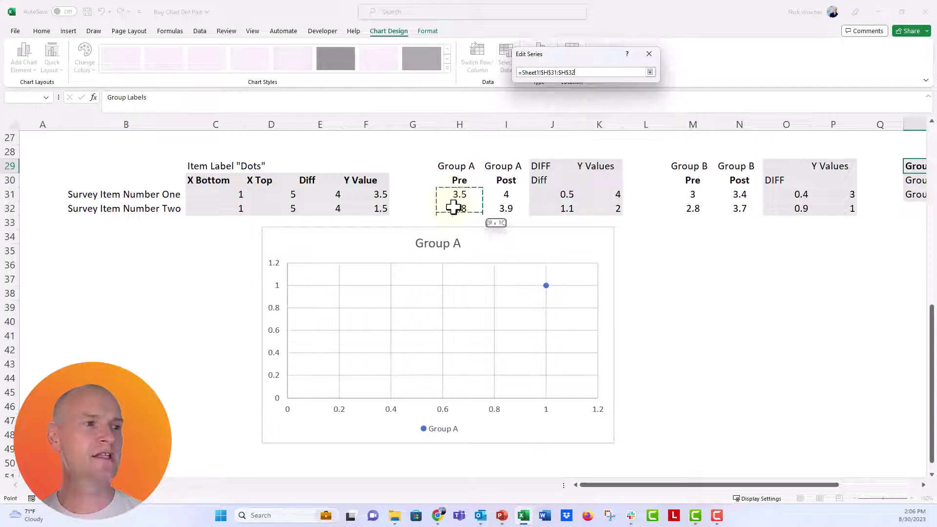
pyautogui.press('Return')
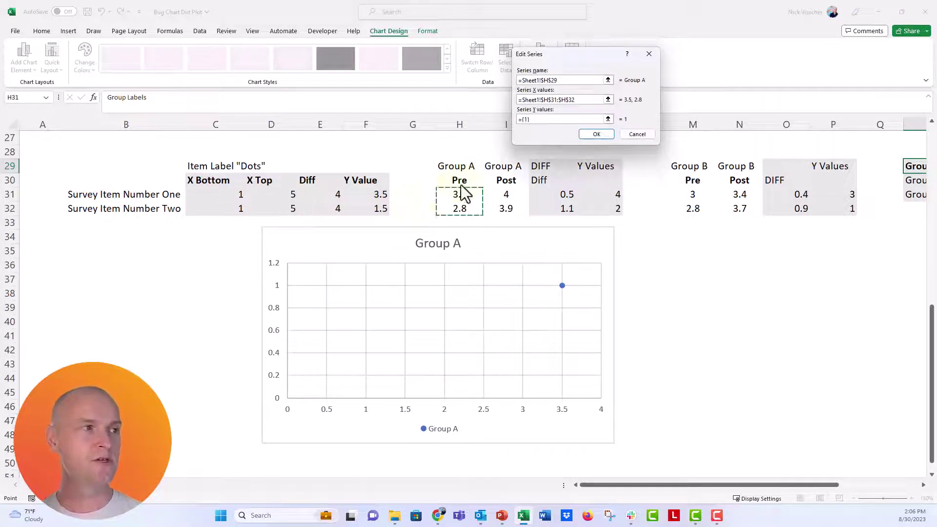
pyautogui.click(608, 119)
pyautogui.moveTo(608, 192); pyautogui.dragTo(616, 208)
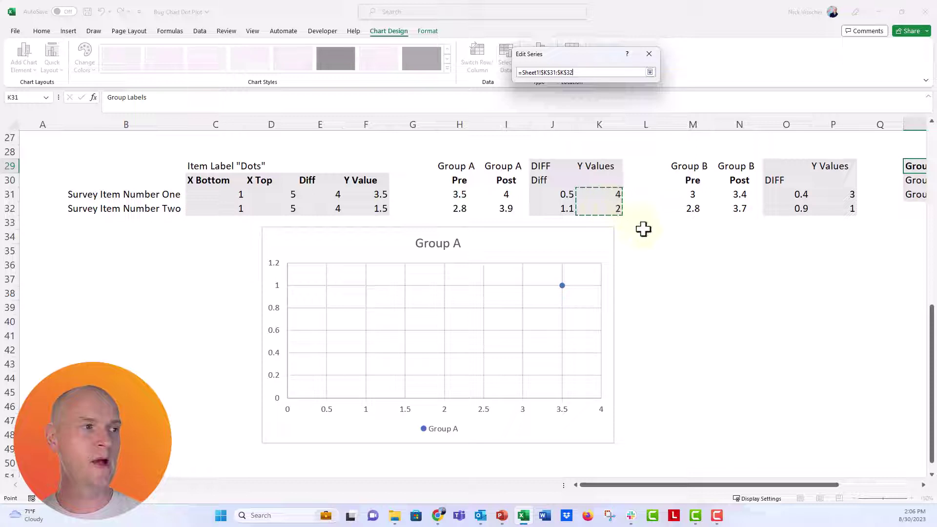
pyautogui.press('Return')
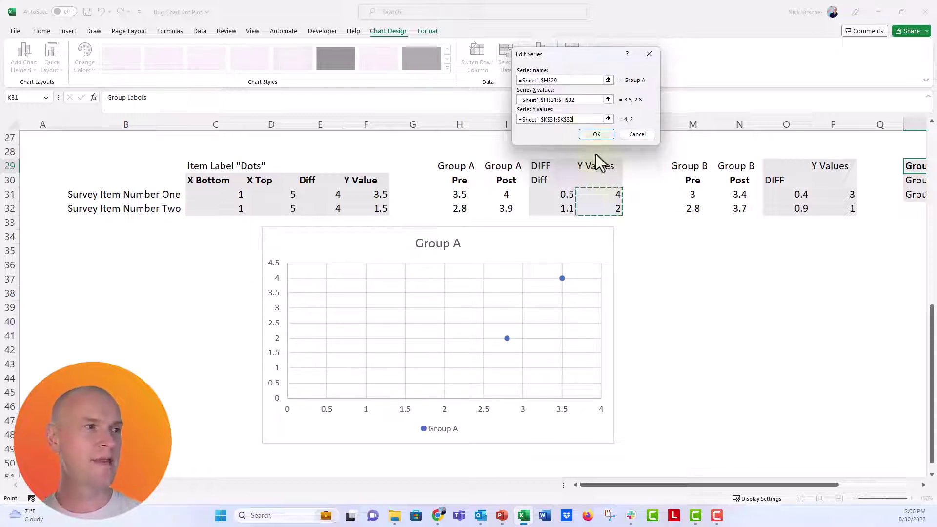
pyautogui.click(589, 135)
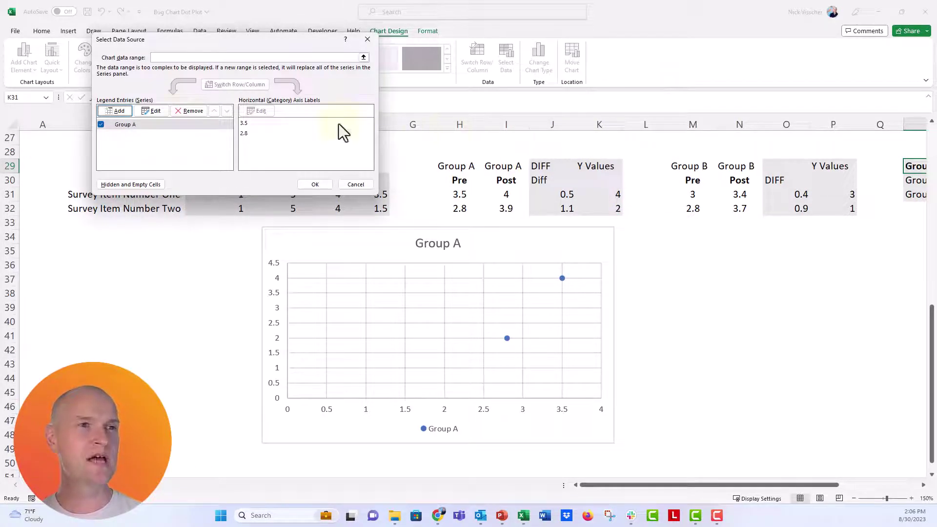
# Step: Add a Group B Pre series named from M29, with X values M31:M32 and Y values P31:P32
pyautogui.click(120, 113)
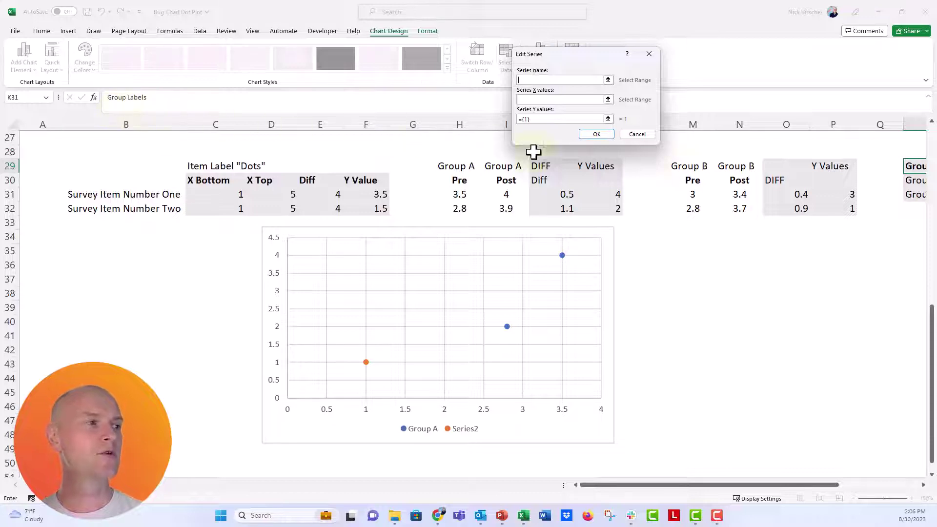
pyautogui.click(697, 168)
pyautogui.click(608, 99)
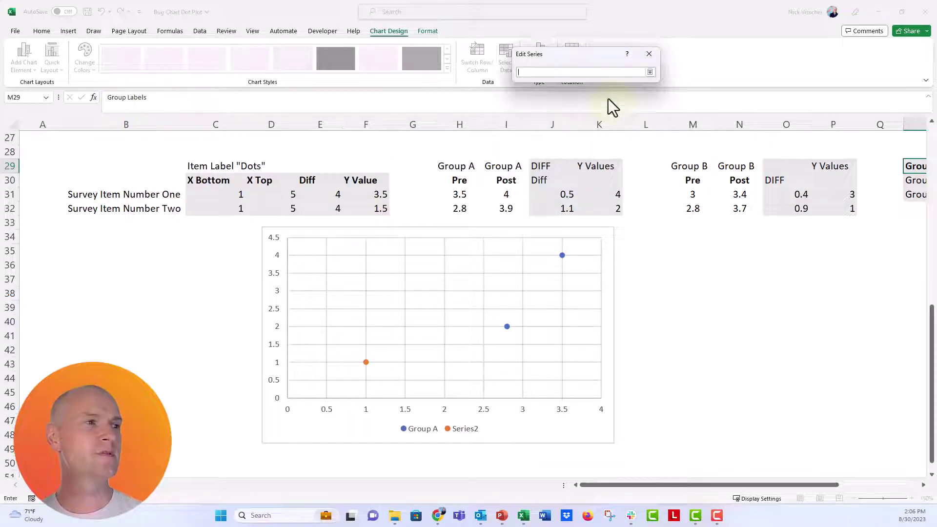
pyautogui.moveTo(692, 194); pyautogui.dragTo(688, 211)
pyautogui.press('Return')
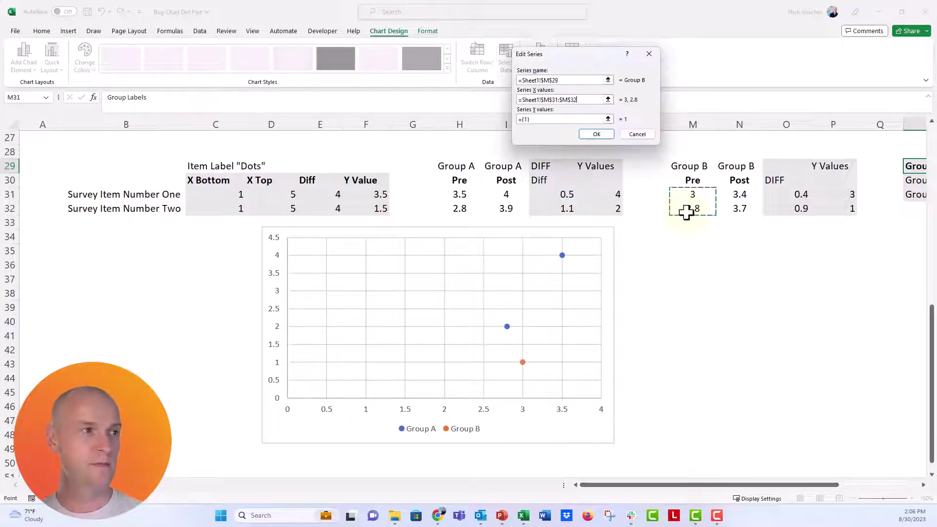
pyautogui.click(608, 119)
pyautogui.moveTo(833, 194); pyautogui.dragTo(810, 211)
pyautogui.press('Return')
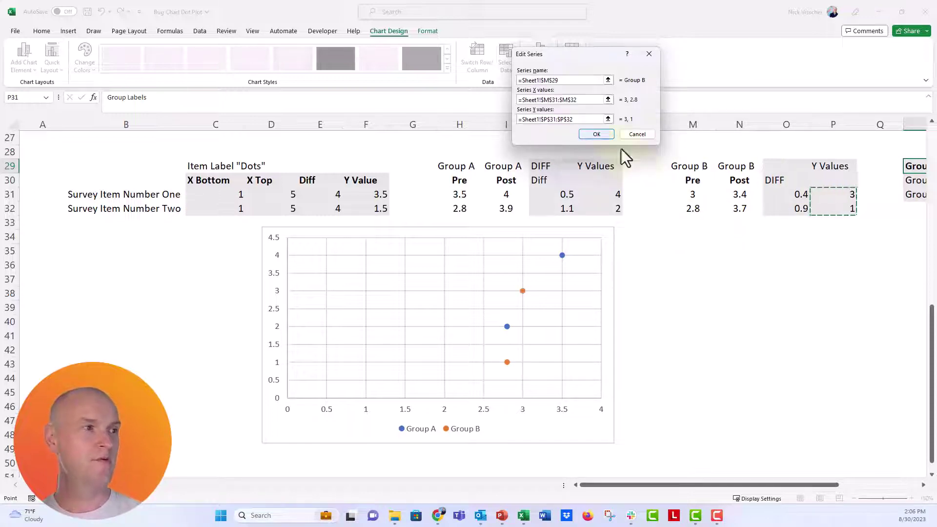
pyautogui.click(604, 134)
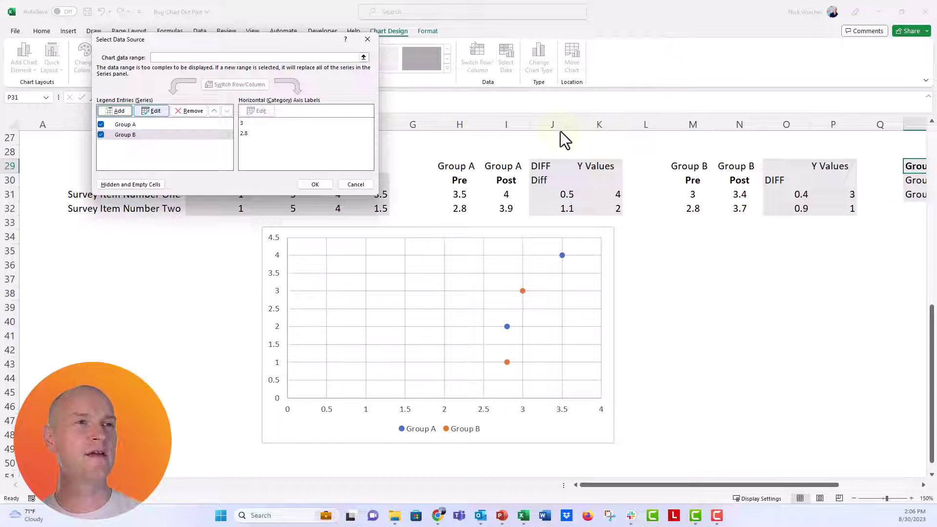
# Step: Add a Group A Post series named from I29, with X values I31:I32 and Y values K31:K32
pyautogui.click(112, 110)
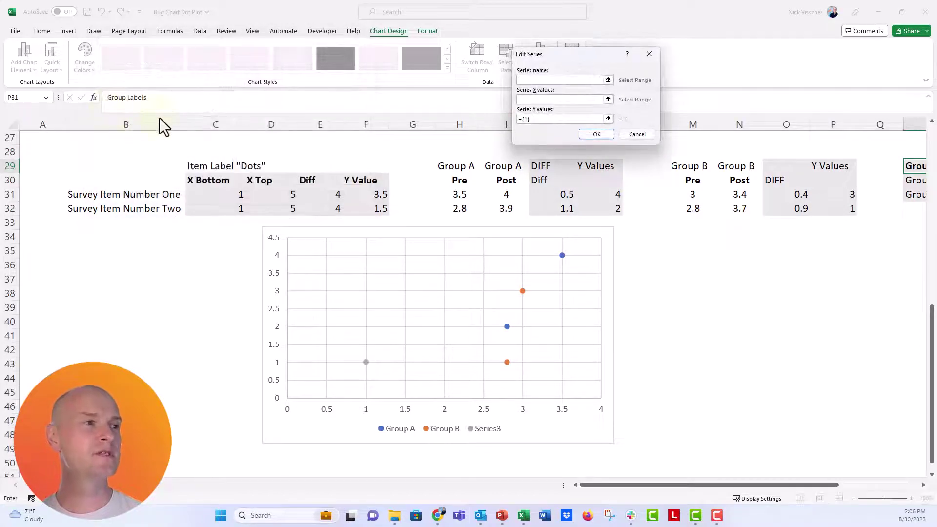
pyautogui.click(502, 165)
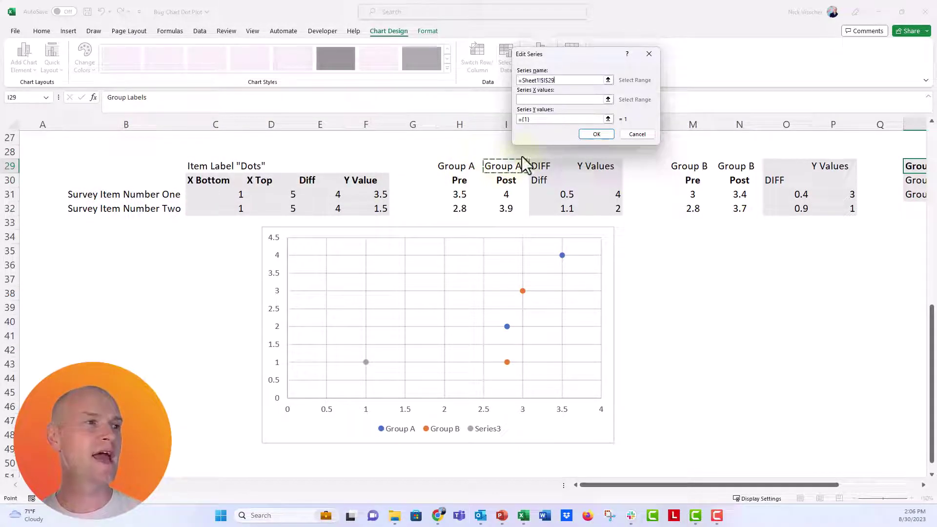
pyautogui.click(608, 99)
pyautogui.moveTo(502, 194); pyautogui.dragTo(497, 204)
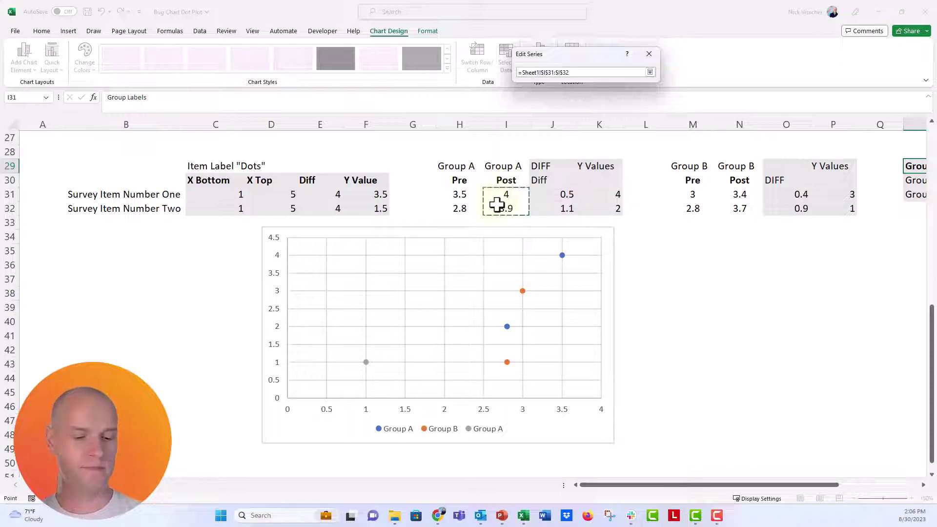
pyautogui.press('Return')
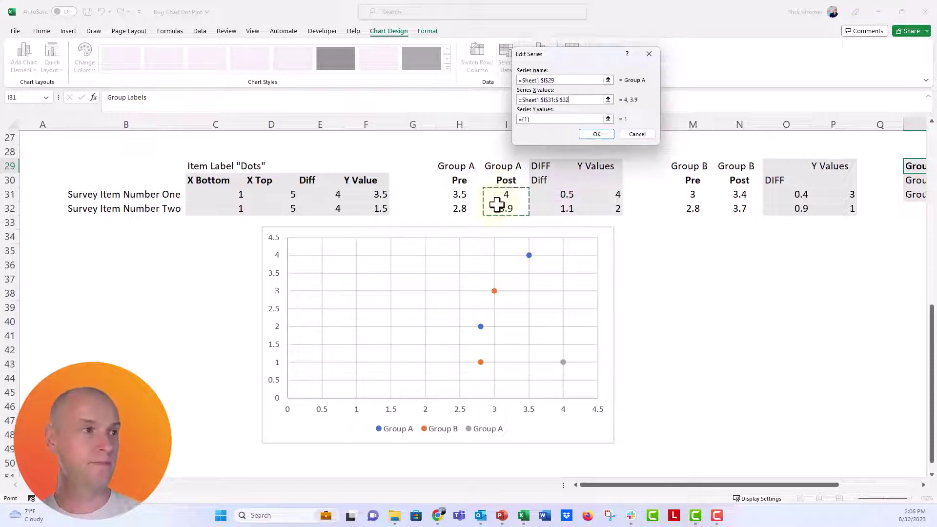
pyautogui.click(608, 119)
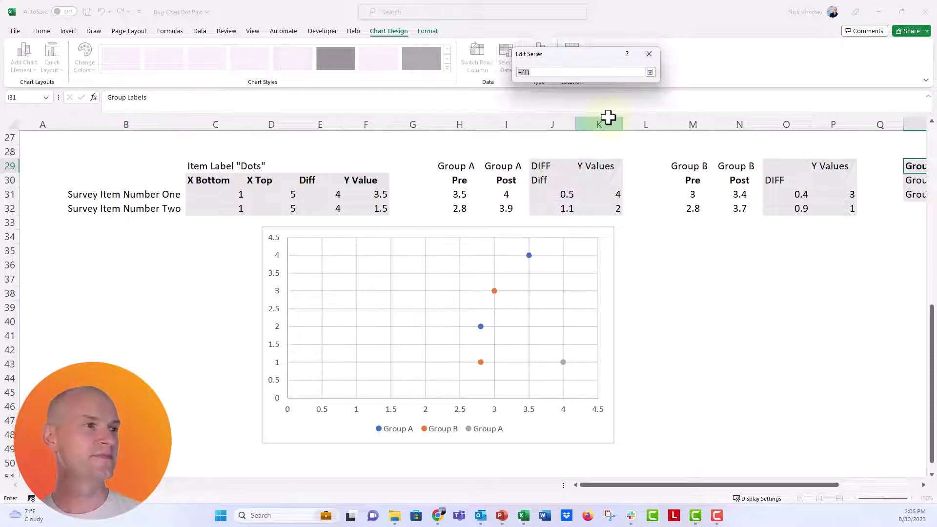
pyautogui.moveTo(612, 194); pyautogui.dragTo(610, 208)
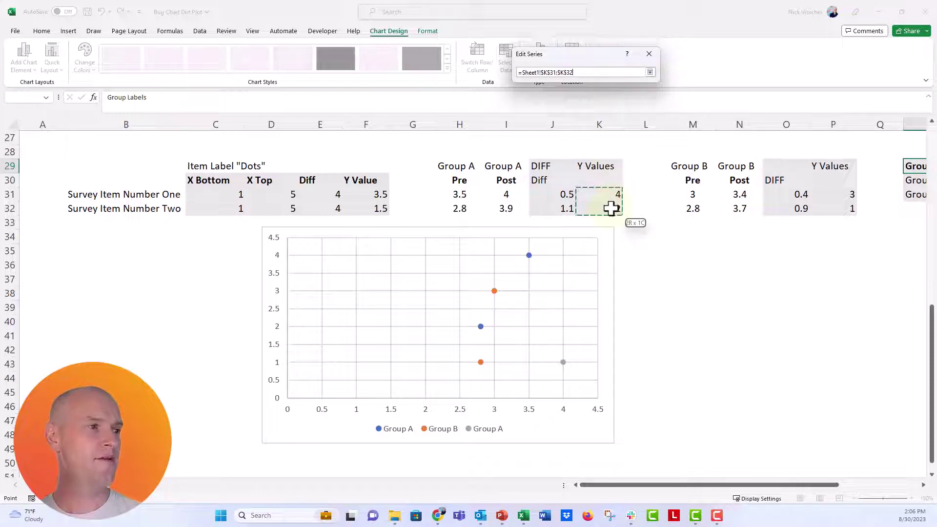
pyautogui.press('Return')
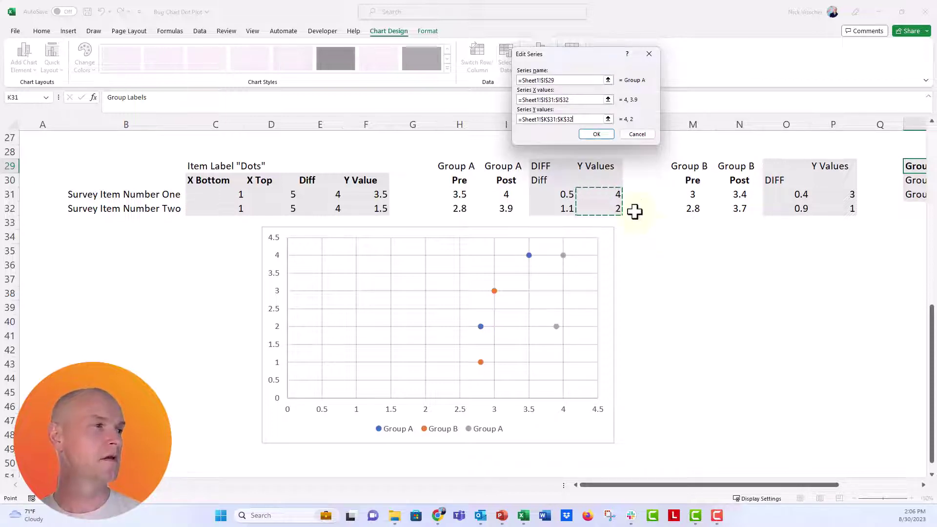
pyautogui.click(596, 135)
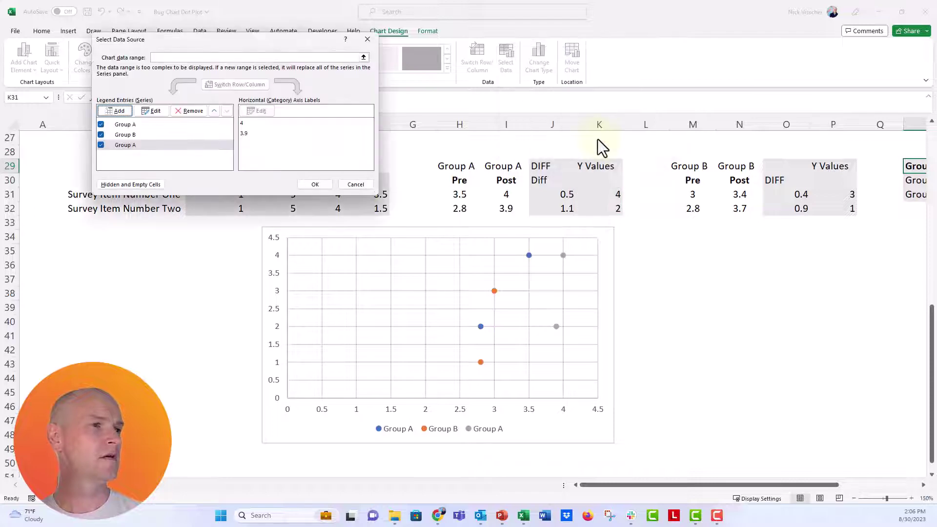
# Step: Add a Group B Post series named from N29, with X values N31:N32 and Y values P31:P32
pyautogui.click(119, 112)
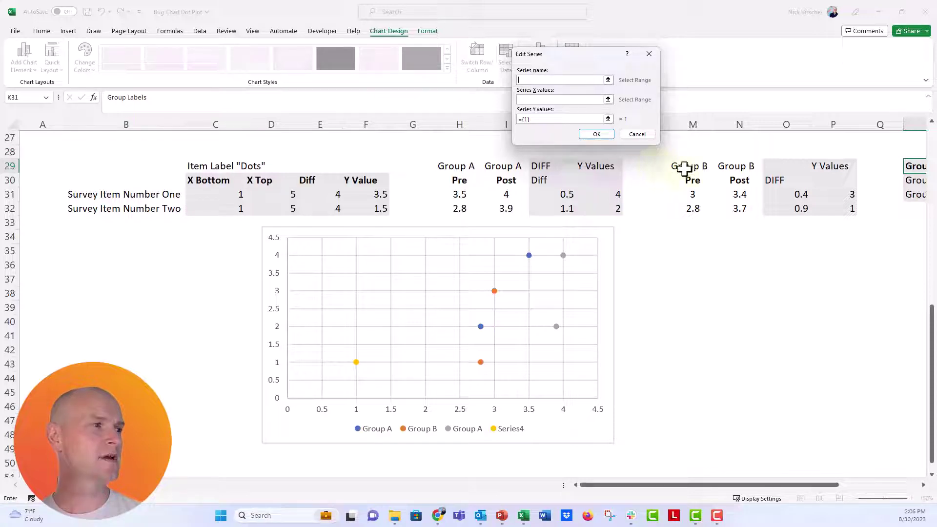
pyautogui.click(736, 166)
pyautogui.click(608, 100)
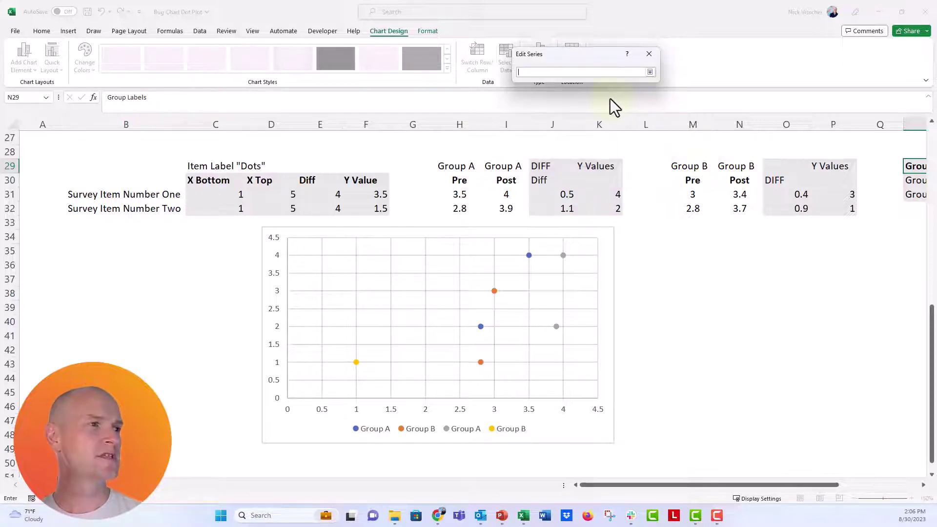
pyautogui.moveTo(736, 195); pyautogui.dragTo(738, 209)
pyautogui.press('Return')
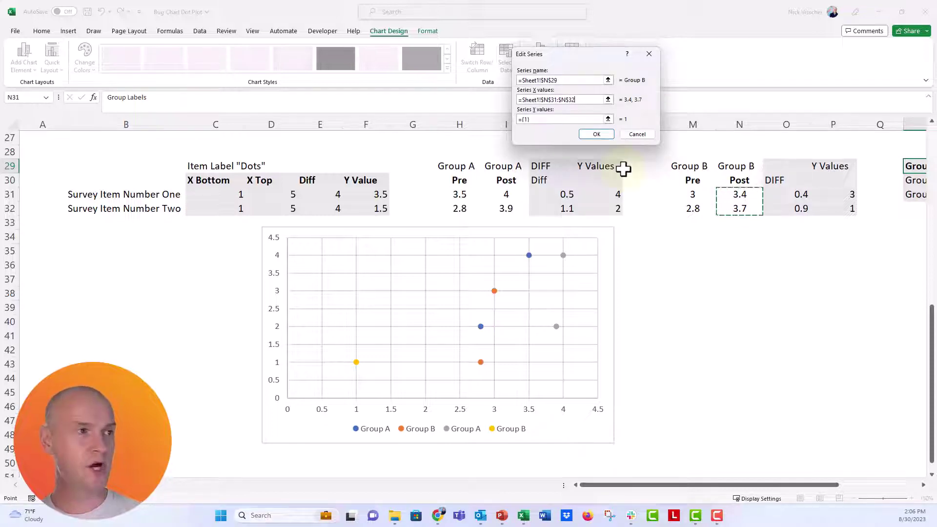
pyautogui.click(609, 125)
pyautogui.moveTo(833, 195); pyautogui.dragTo(834, 208)
pyautogui.press('Return')
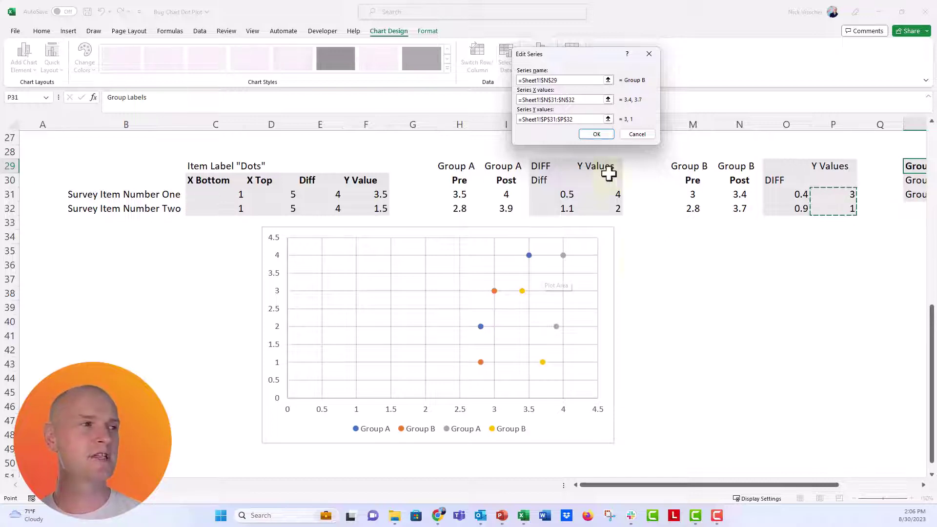
pyautogui.click(596, 134)
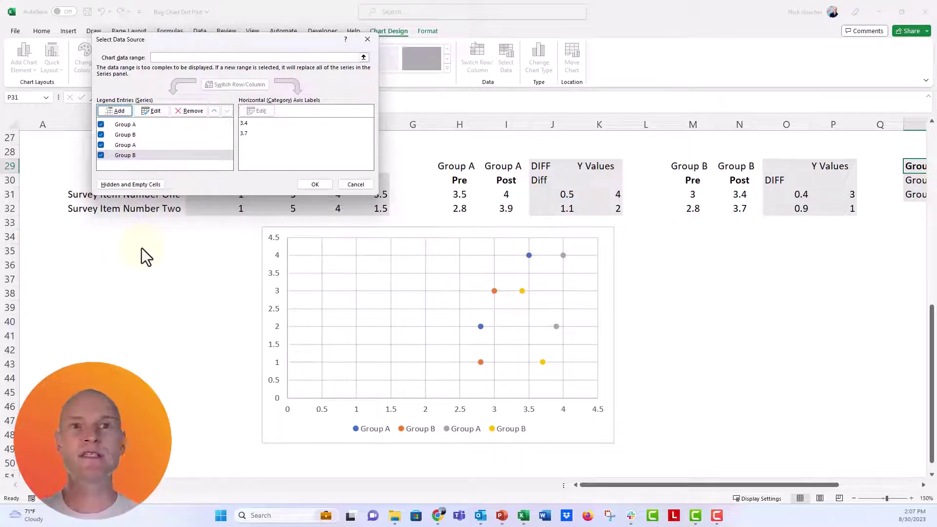
# Step: Change the first Group A series' name reference to the Pre heading in H30
pyautogui.click(144, 126)
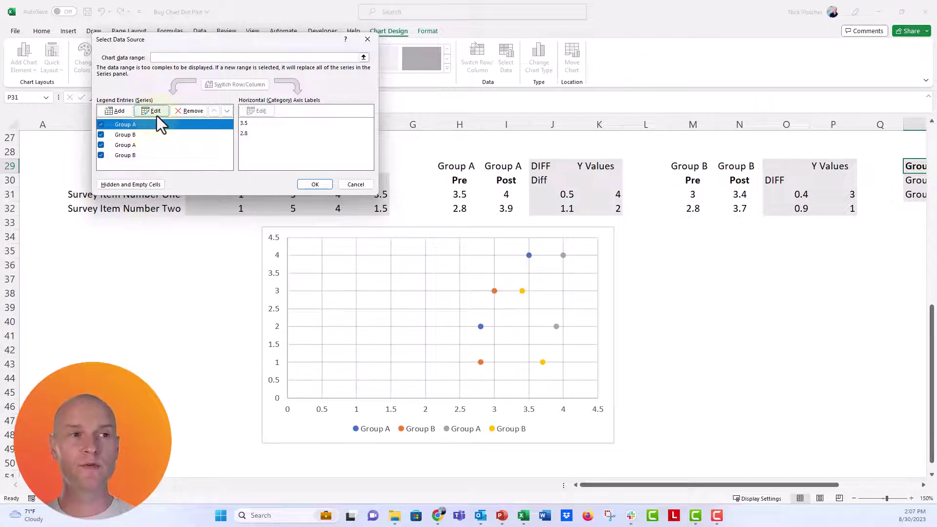
pyautogui.click(157, 116)
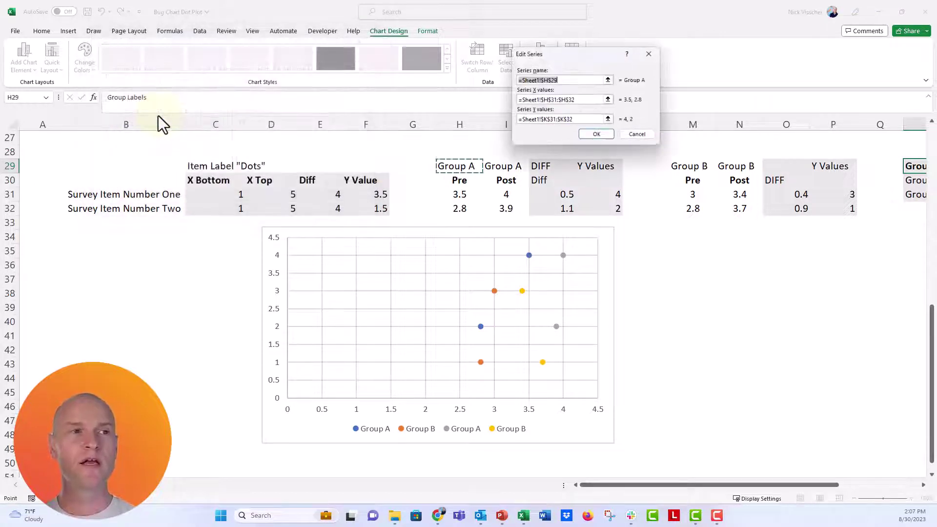
pyautogui.click(608, 81)
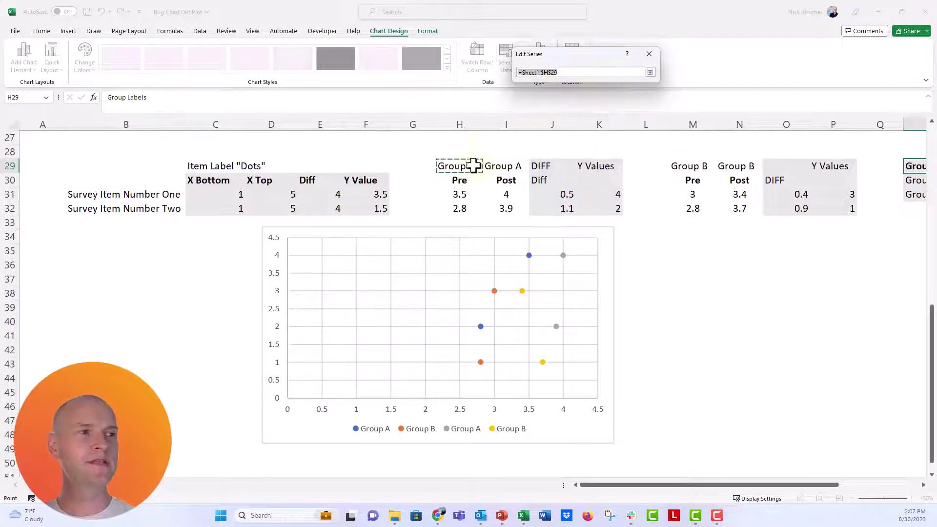
pyautogui.click(449, 180)
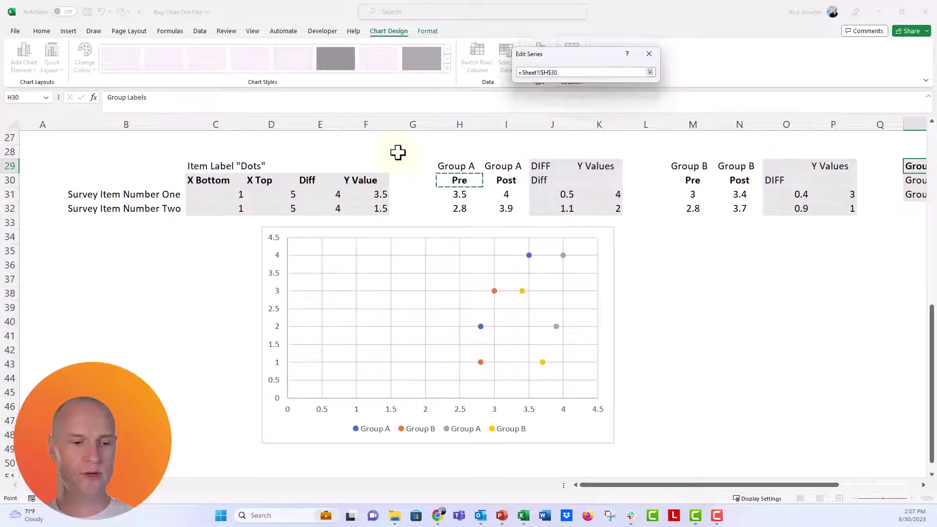
pyautogui.press('Return')
pyautogui.click(604, 138)
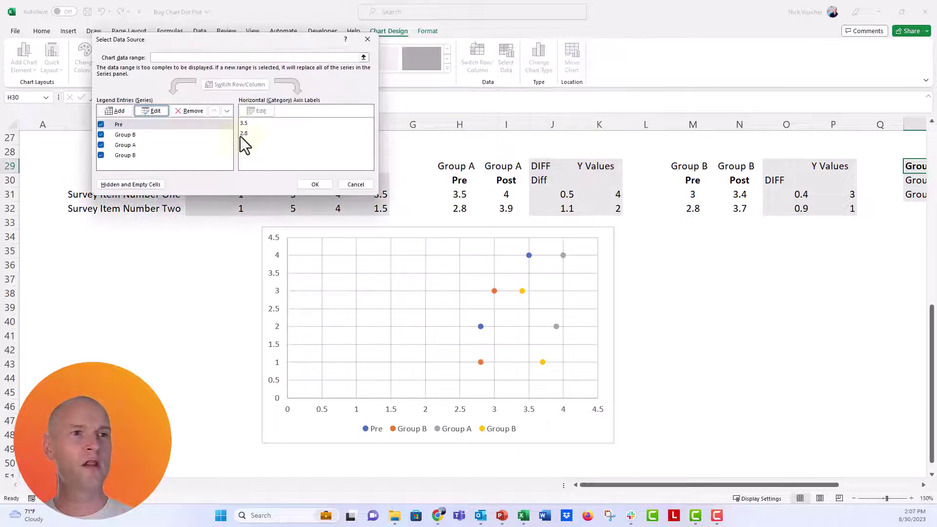
# Step: Change the first Group B series' name reference to the Pre heading in M30
pyautogui.click(112, 136)
pyautogui.click(150, 111)
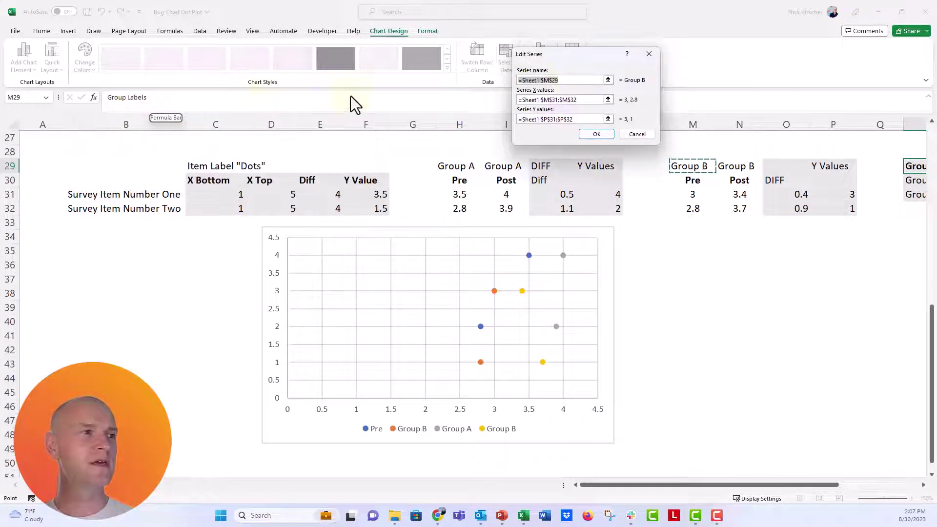
pyautogui.click(608, 80)
pyautogui.click(693, 180)
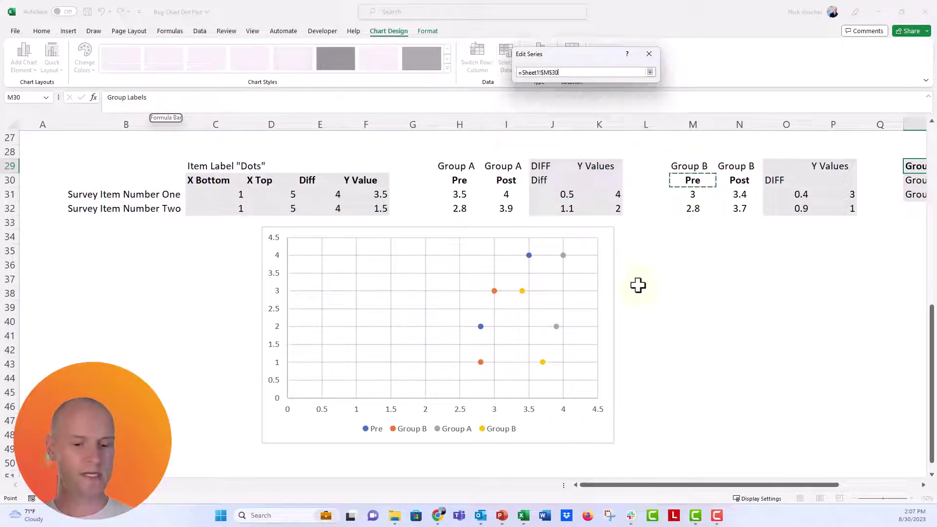
pyautogui.press('Return')
pyautogui.click(596, 135)
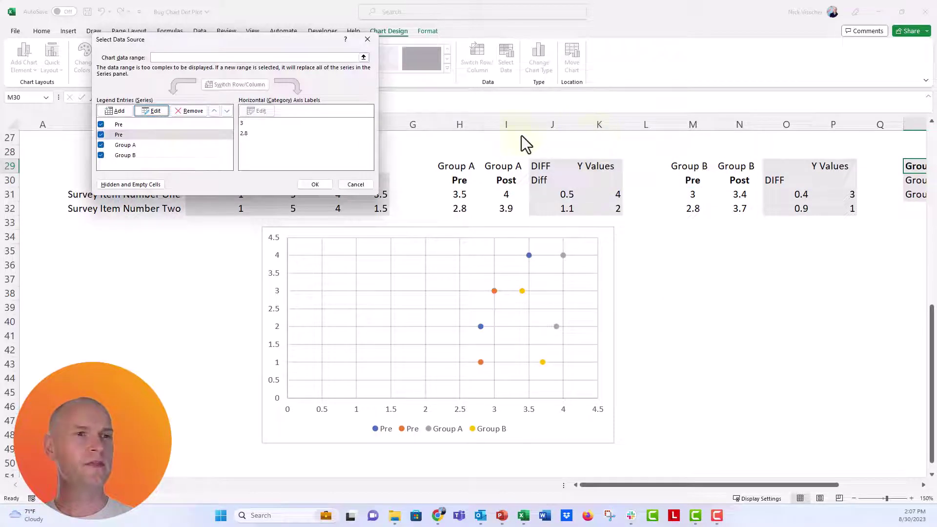
# Step: Open the remaining Group A series in the chart's data source for editing
pyautogui.click(119, 145)
pyautogui.click(150, 110)
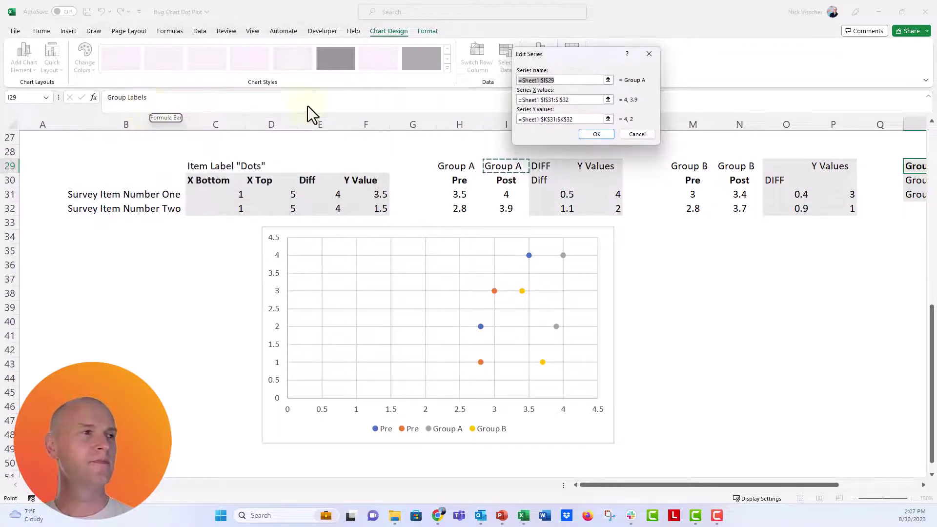
pyautogui.click(607, 99)
pyautogui.click(506, 180)
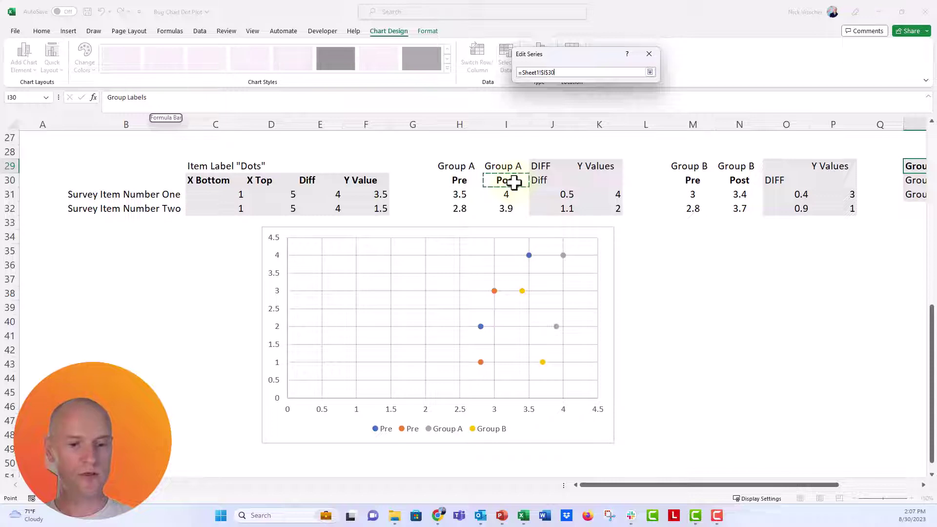
pyautogui.press('Return')
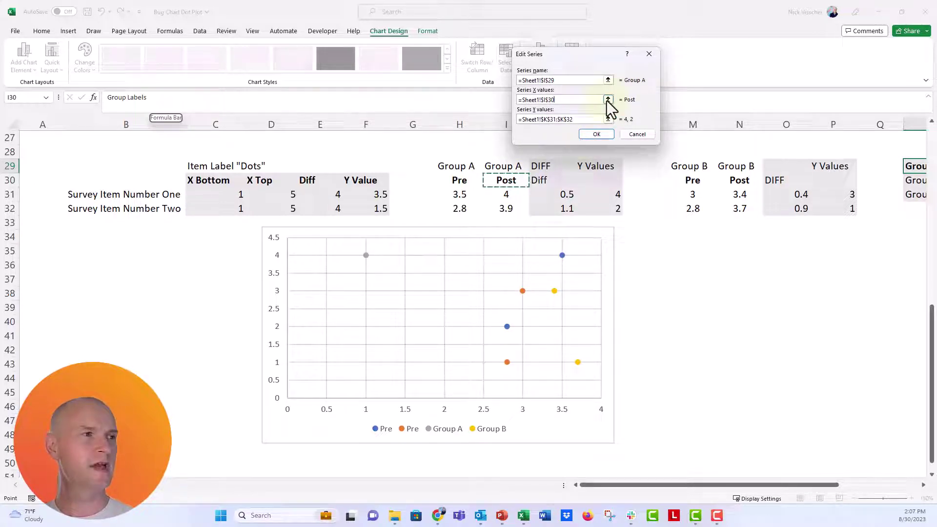
# Step: Change the Group A post-score series' name reference to the Post heading in I30
pyautogui.click(608, 79)
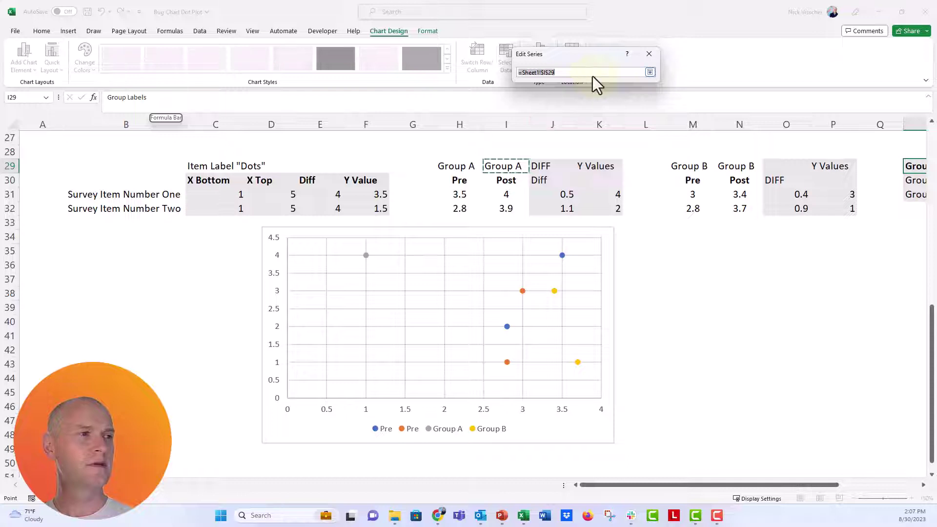
pyautogui.write('=')
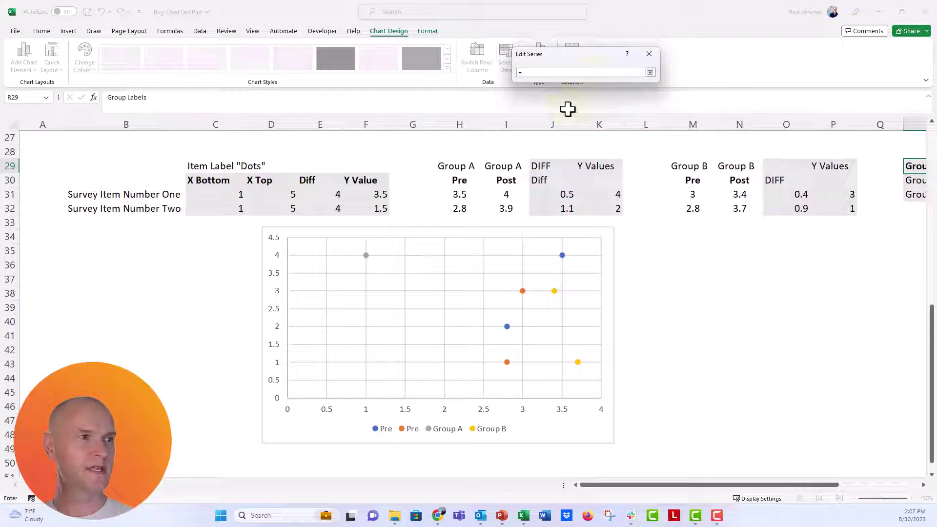
pyautogui.click(517, 180)
pyautogui.press('Return')
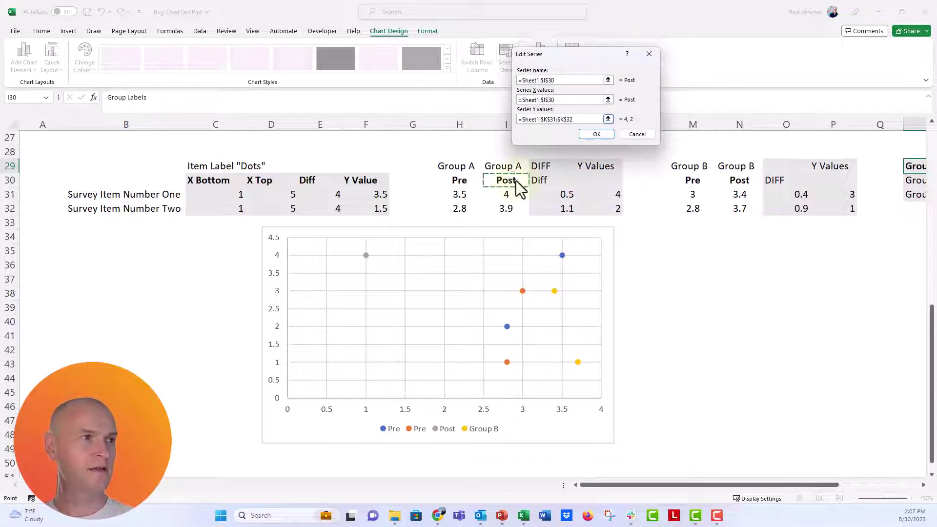
# Step: Set the Group A Post series' X values back to I31:I32 and apply the series edits
pyautogui.click(607, 100)
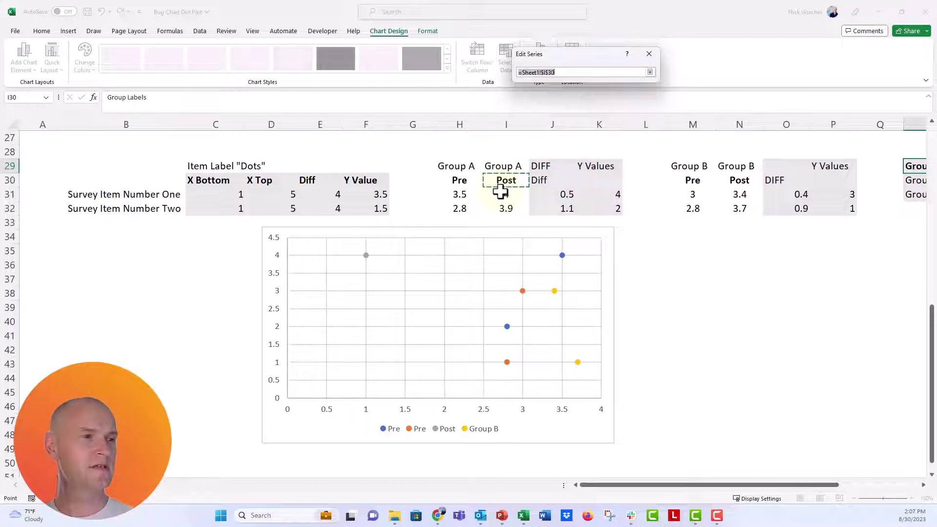
pyautogui.moveTo(500, 192); pyautogui.dragTo(496, 206)
pyautogui.press('Return')
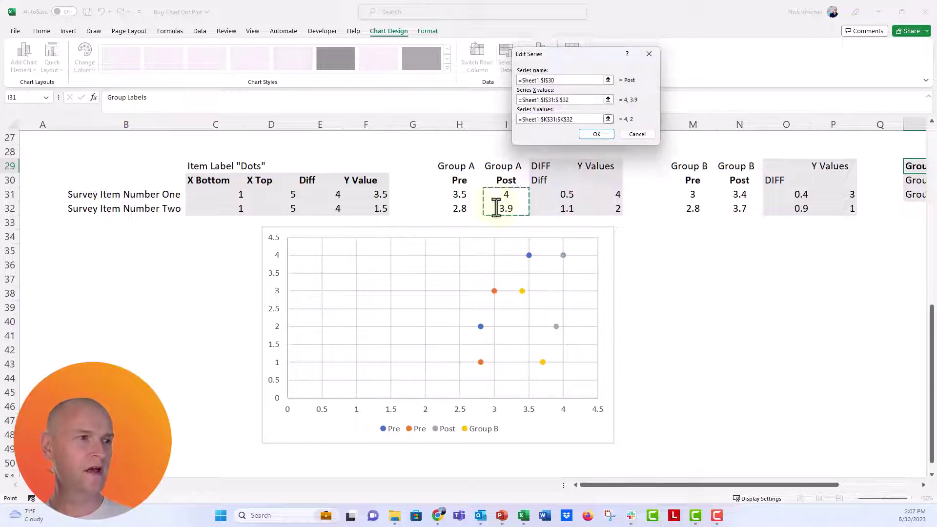
pyautogui.click(596, 134)
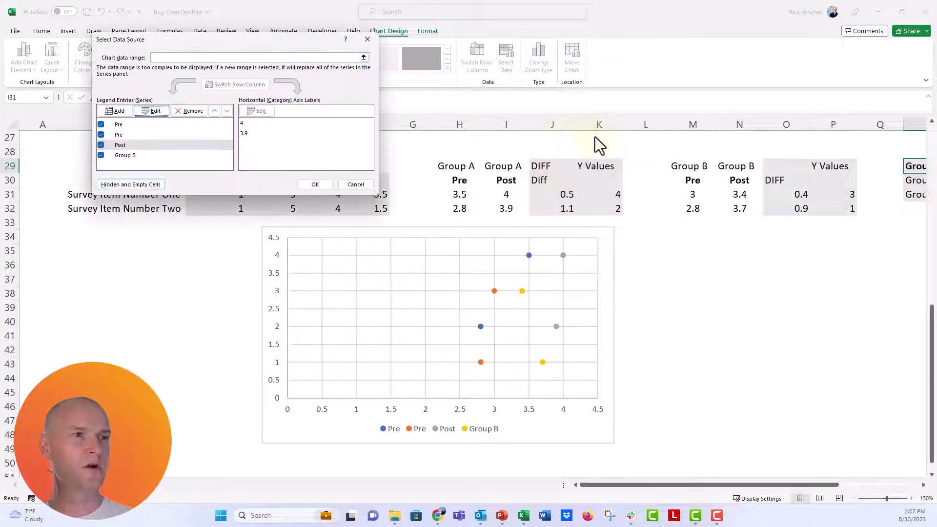
# Step: Change the last Group B series' name reference to the Post heading in N30 and apply the data source changes
pyautogui.click(130, 155)
pyautogui.click(155, 110)
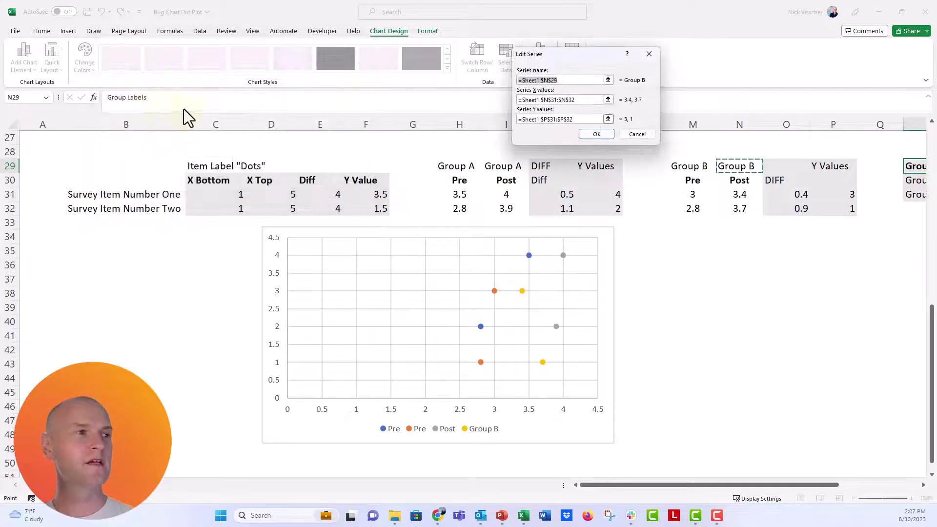
pyautogui.click(608, 80)
pyautogui.click(730, 180)
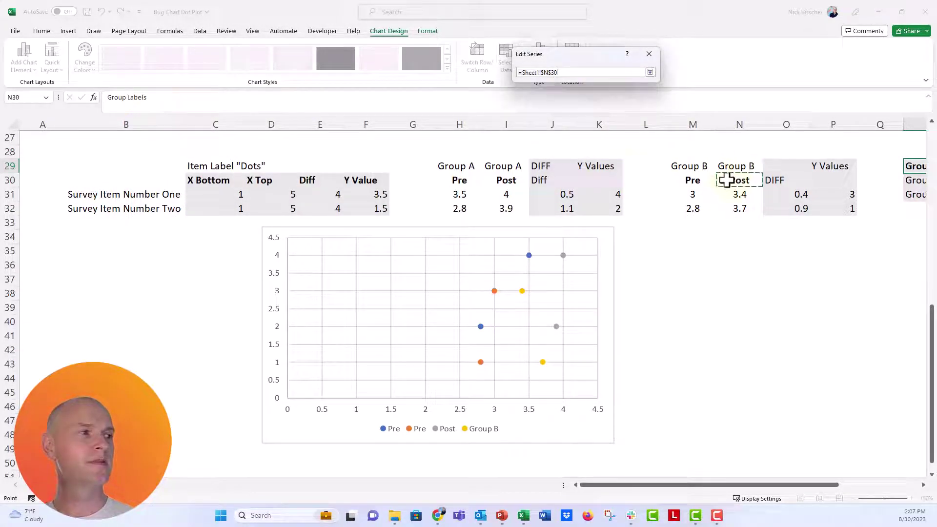
pyautogui.press('Return')
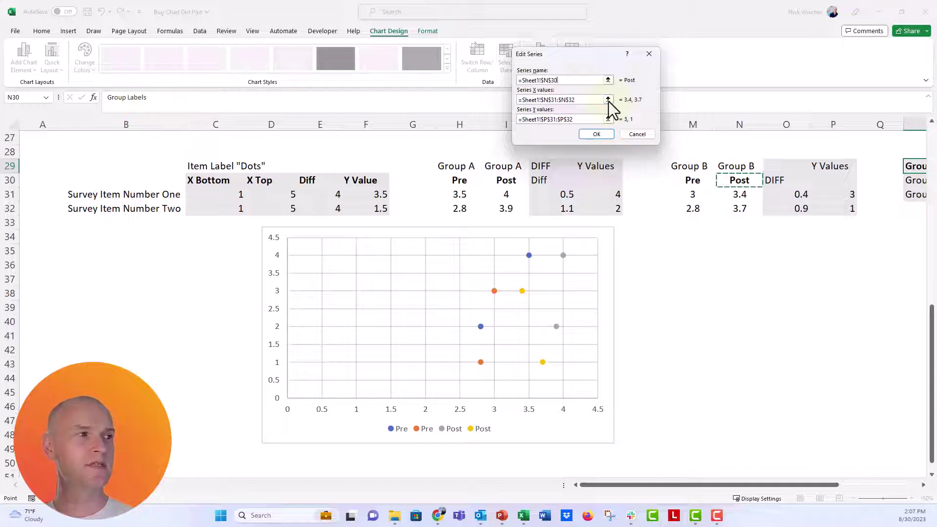
pyautogui.click(596, 135)
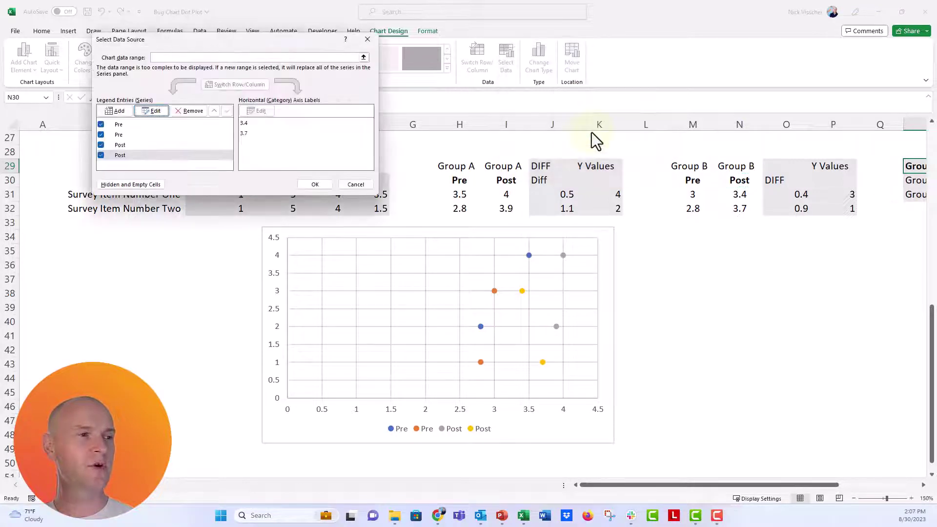
pyautogui.click(315, 185)
pyautogui.click(204, 279)
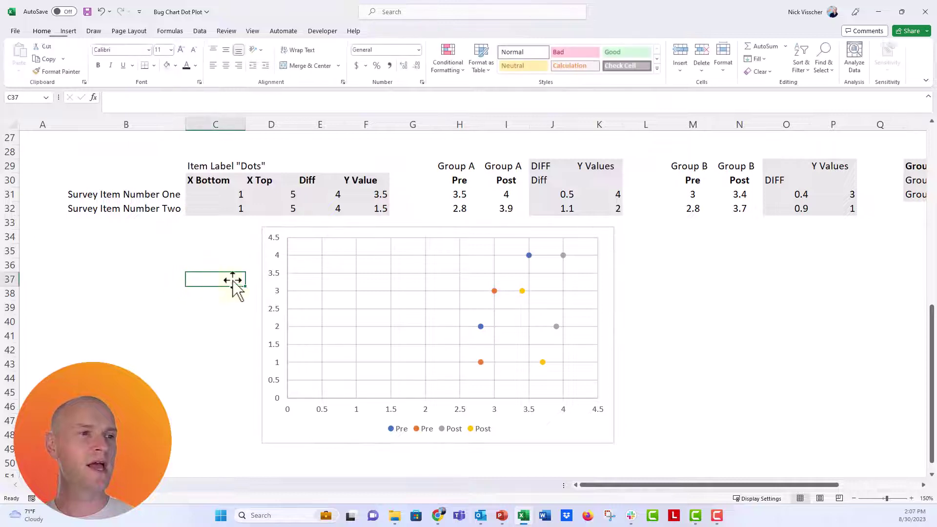
# Step: Give the Group A Pre series built-in round markers with a size of 12
pyautogui.click(529, 256)
pyautogui.rightClick(530, 256)
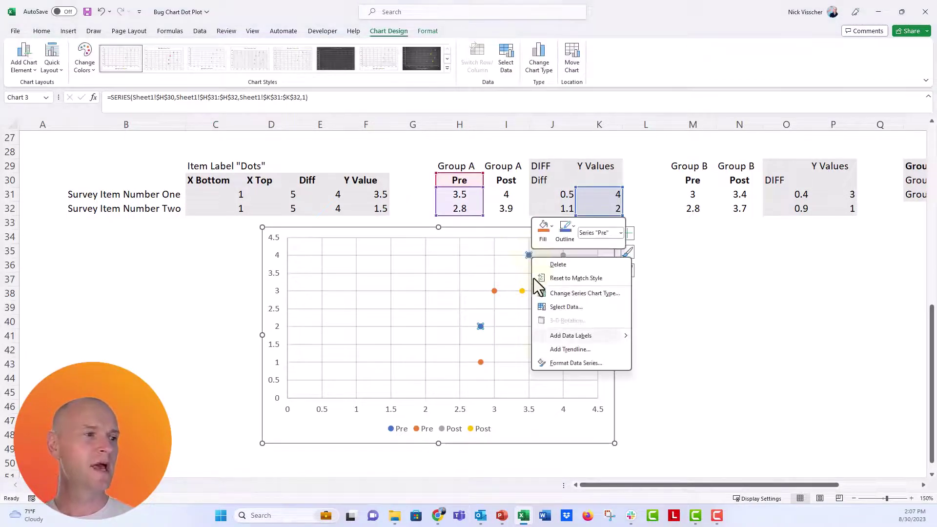
pyautogui.click(546, 363)
pyautogui.click(801, 164)
pyautogui.click(830, 188)
pyautogui.click(820, 238)
pyautogui.click(836, 262)
pyautogui.press('Return')
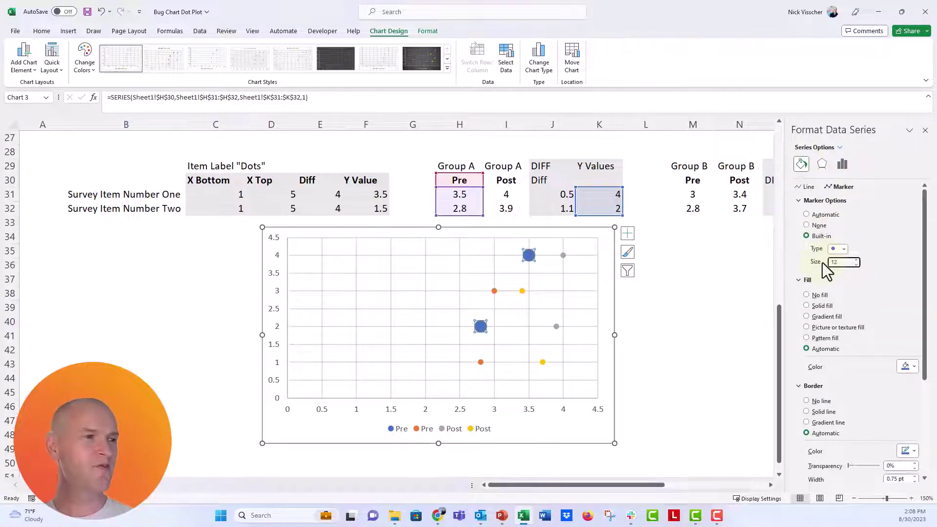
# Step: Format the Group A Pre markers with a solid white fill and a solid blue border
pyautogui.click(818, 306)
pyautogui.click(905, 367)
pyautogui.click(857, 392)
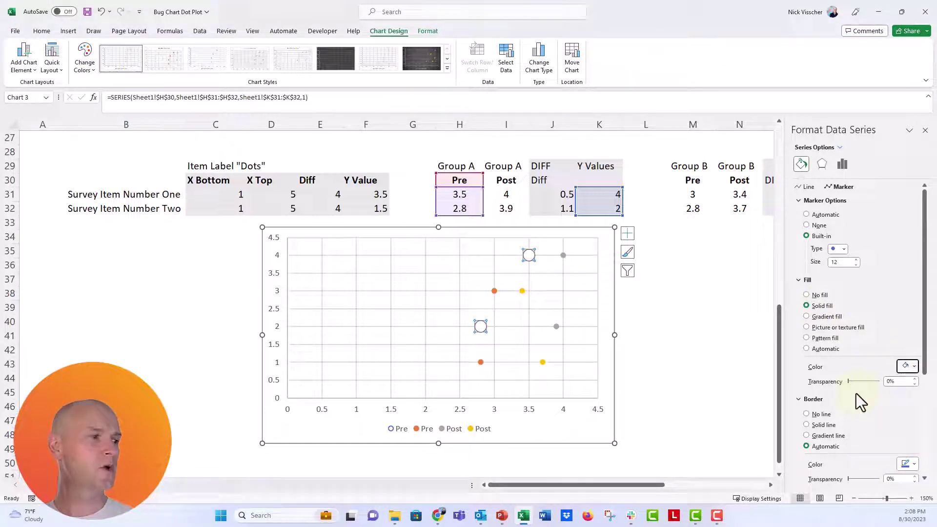
pyautogui.scroll(-1, 835, 398)
pyautogui.click(813, 403)
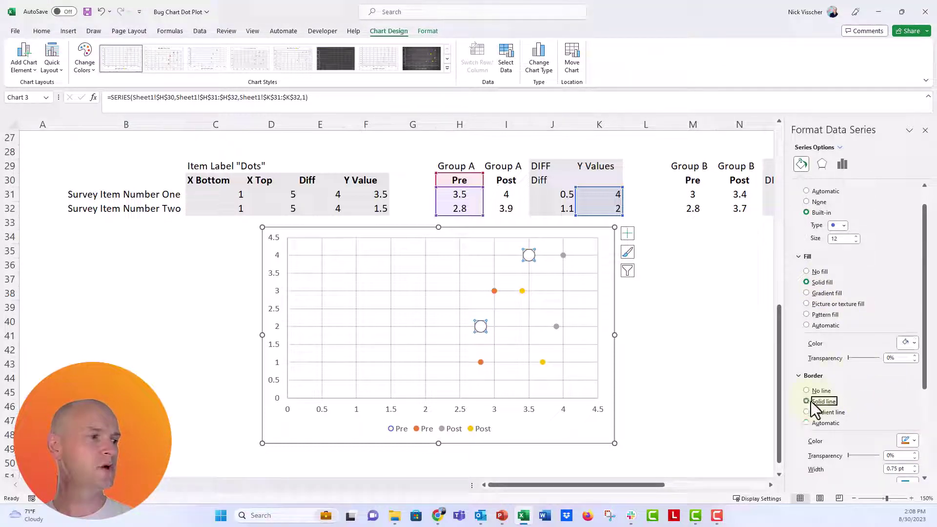
pyautogui.click(906, 441)
pyautogui.click(888, 347)
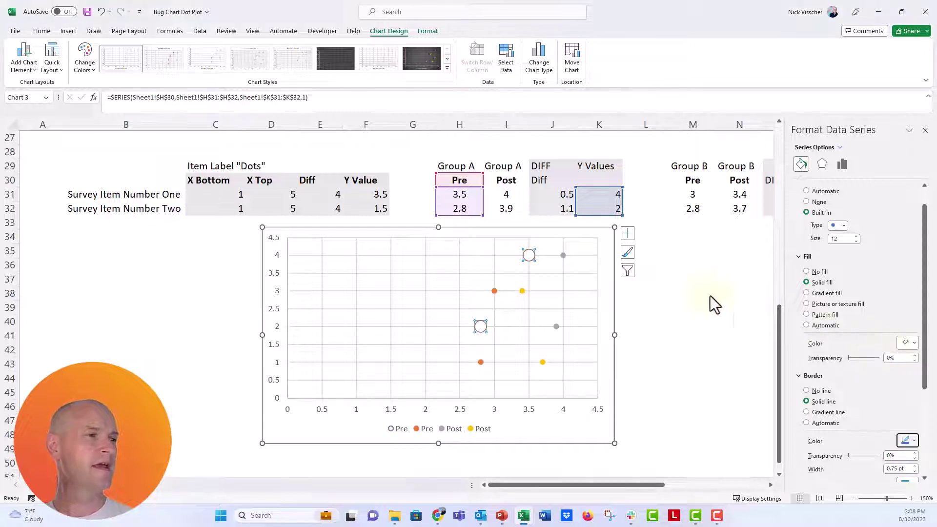
# Step: Give the Group A Post series built-in markers with a size of 12
pyautogui.click(563, 255)
pyautogui.click(818, 213)
pyautogui.doubleClick(835, 239)
pyautogui.write('12')
# Step: Format the Group A Post markers with a solid blue fill and a solid line border
pyautogui.click(806, 283)
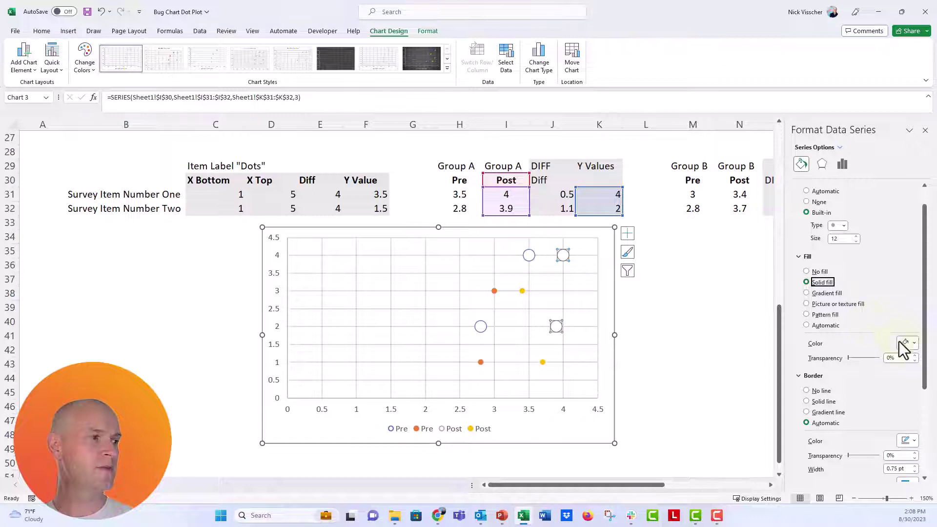
pyautogui.click(906, 343)
pyautogui.click(889, 370)
pyautogui.click(830, 401)
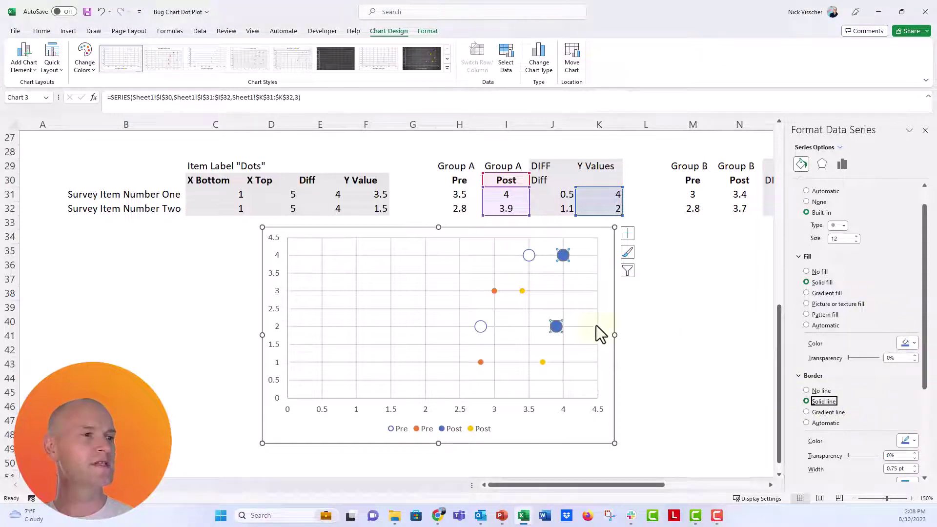
# Step: Give the Group B Pre series built-in markers with a size of 10
pyautogui.click(495, 292)
pyautogui.click(806, 213)
pyautogui.click(810, 238)
pyautogui.write('10')
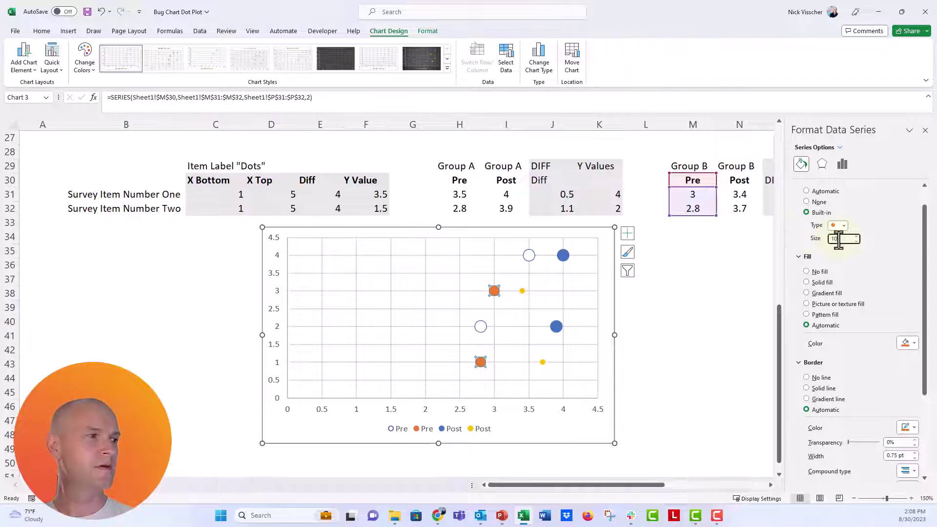
pyautogui.press('Return')
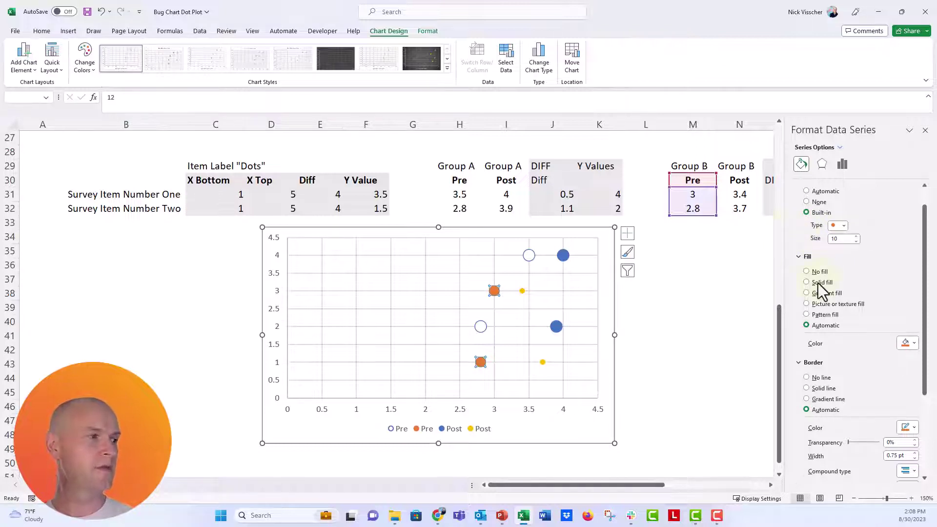
# Step: Format the Group B Pre markers with a solid white fill and a solid orange border
pyautogui.click(818, 283)
pyautogui.click(906, 343)
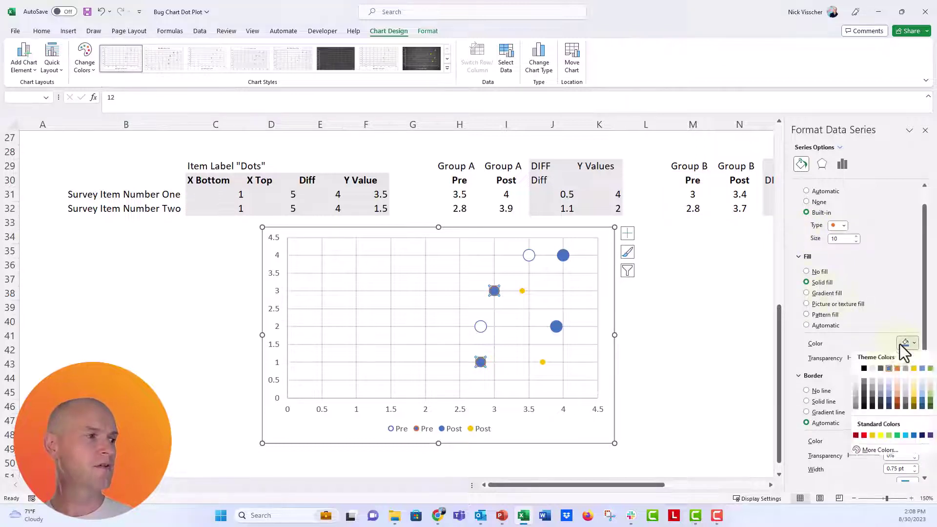
pyautogui.click(855, 370)
pyautogui.click(832, 403)
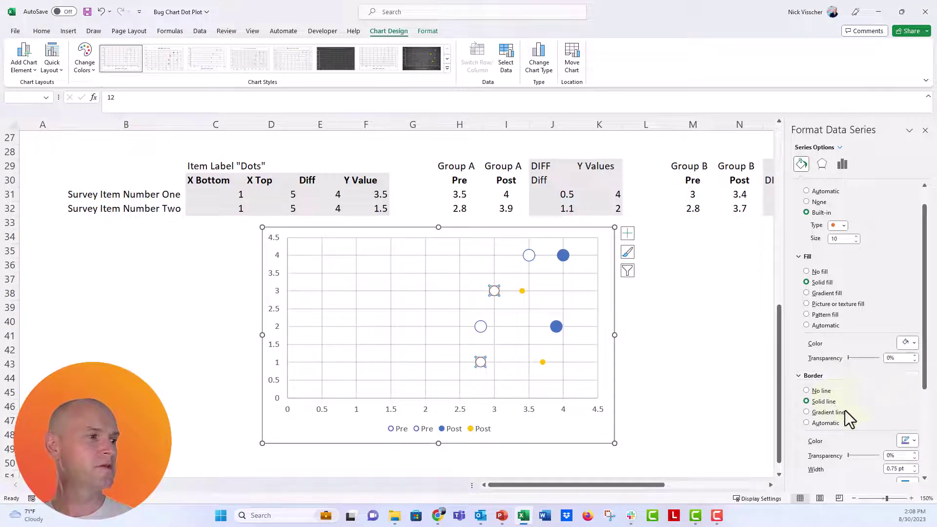
pyautogui.click(907, 441)
pyautogui.click(898, 347)
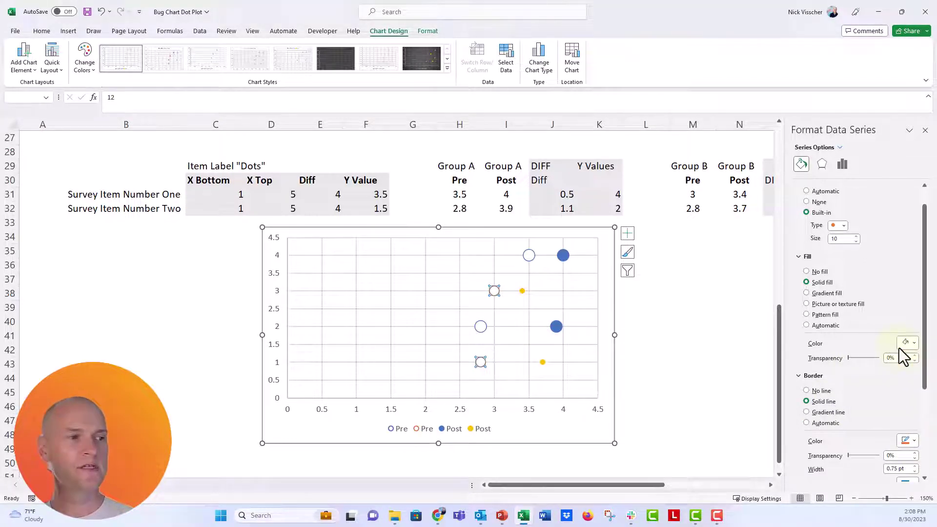
# Step: Give the Group B Post series built-in markers with a size of 12
pyautogui.click(522, 292)
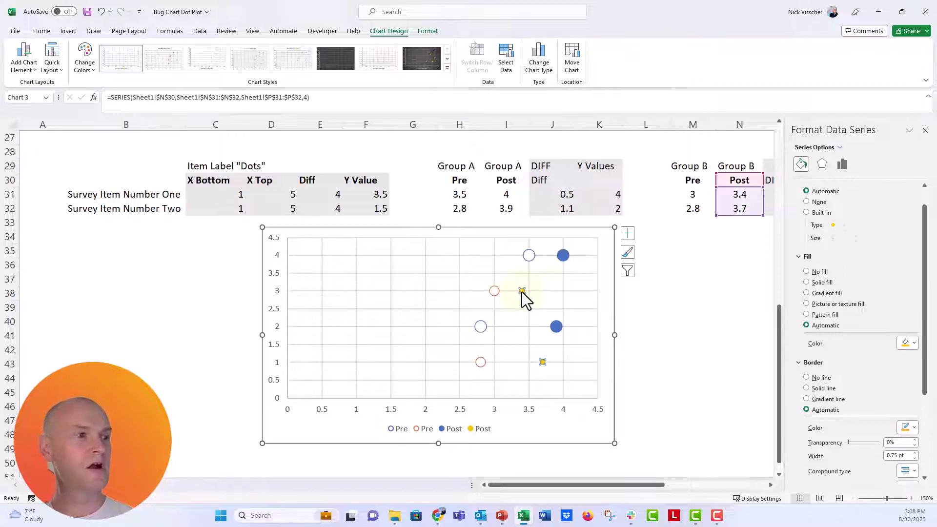
pyautogui.click(809, 215)
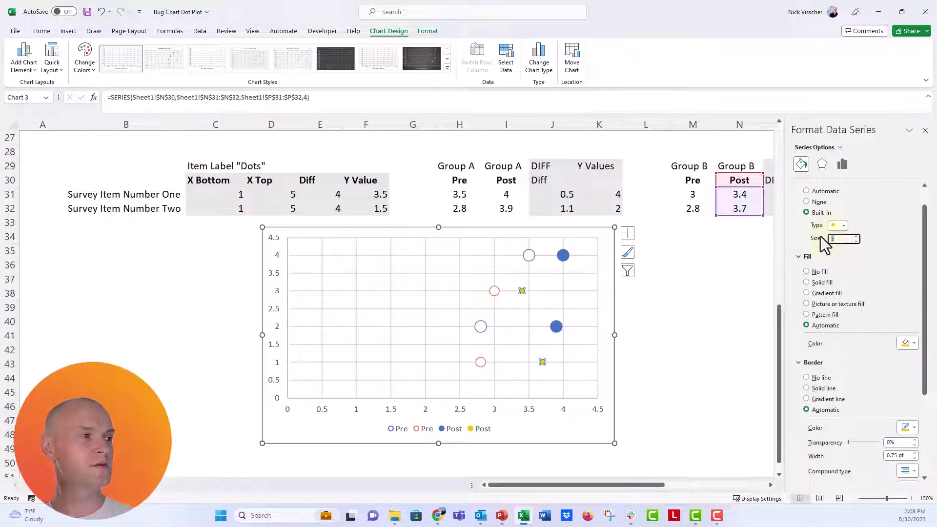
pyautogui.write('12')
pyautogui.press('Return')
# Step: Format the Group B Post markers with a solid orange fill and a matching solid orange border
pyautogui.click(822, 282)
pyautogui.click(900, 343)
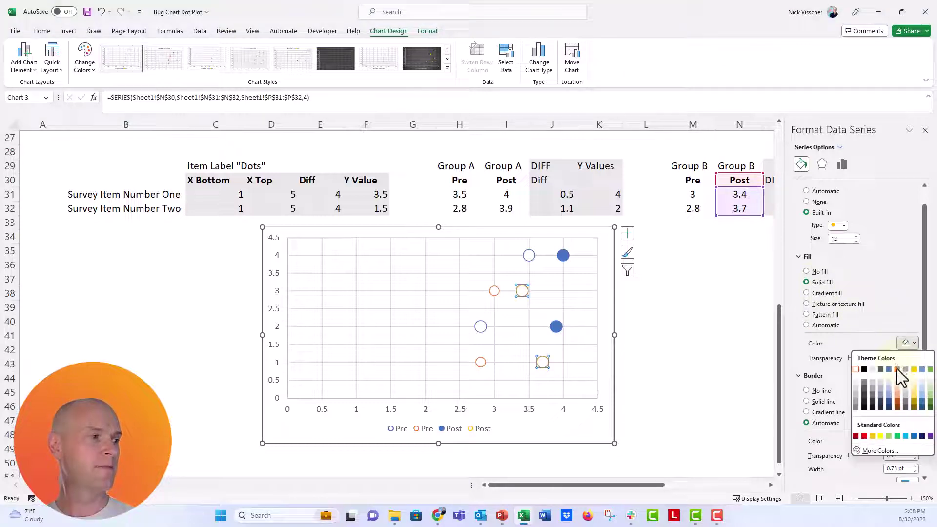
pyautogui.click(897, 369)
pyautogui.click(820, 401)
pyautogui.click(913, 441)
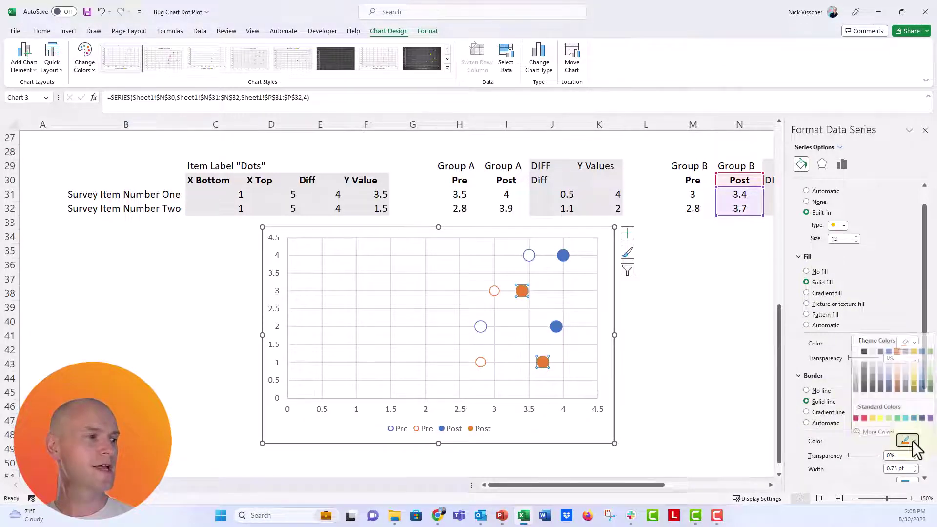
pyautogui.click(898, 356)
pyautogui.click(692, 361)
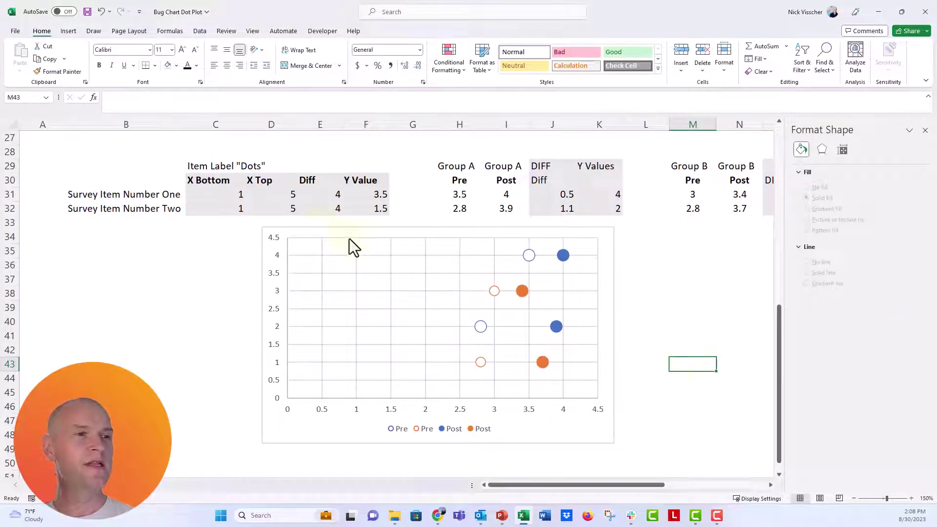
# Step: Delete the legend from the scatter chart
pyautogui.click(320, 228)
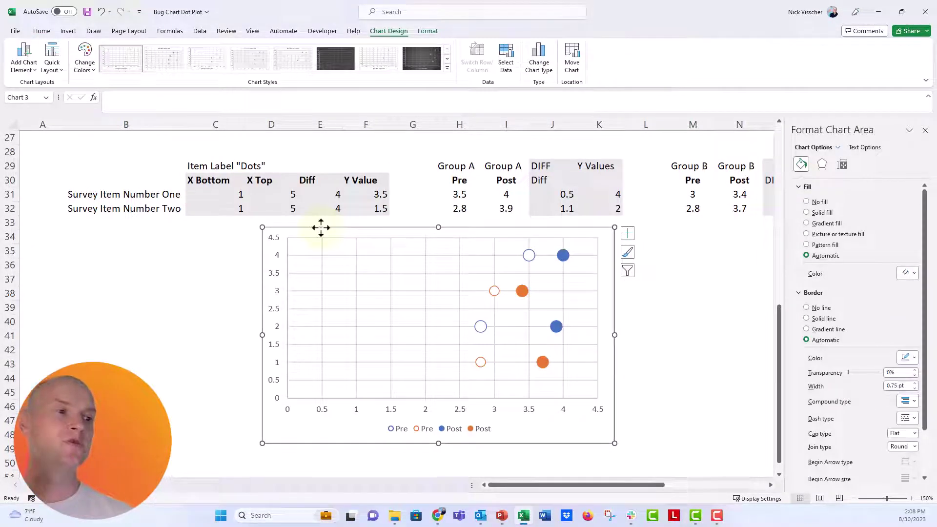
pyautogui.click(399, 432)
pyautogui.press('Delete')
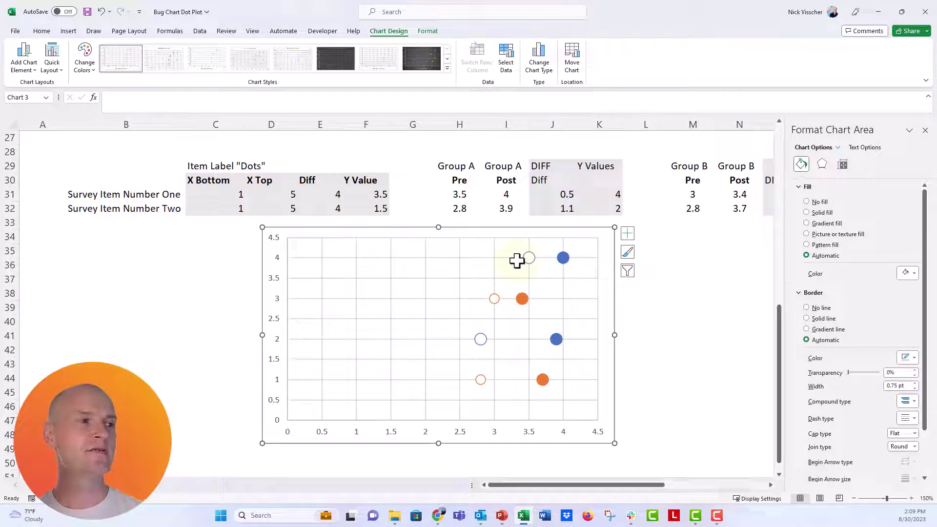
# Step: Add error bars to the Group A Post series and delete its vertical error bars
pyautogui.click(563, 257)
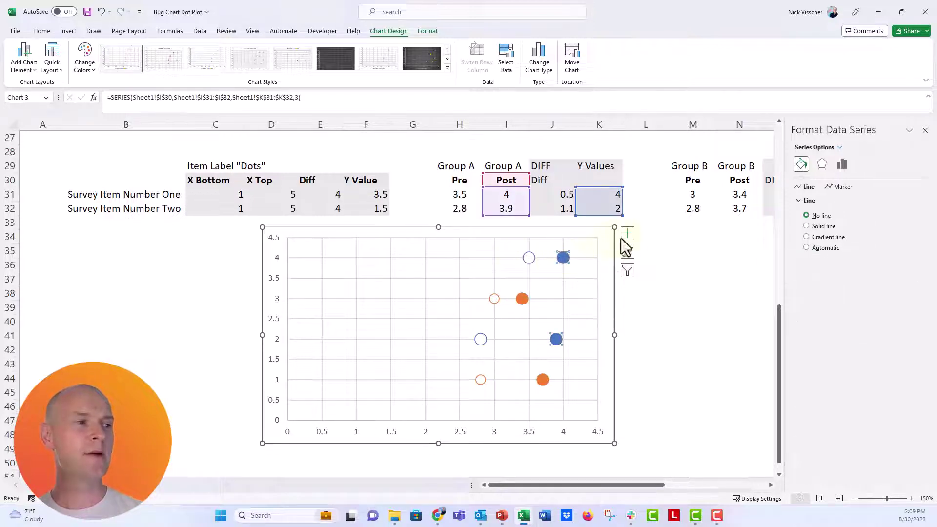
pyautogui.click(628, 234)
pyautogui.click(652, 287)
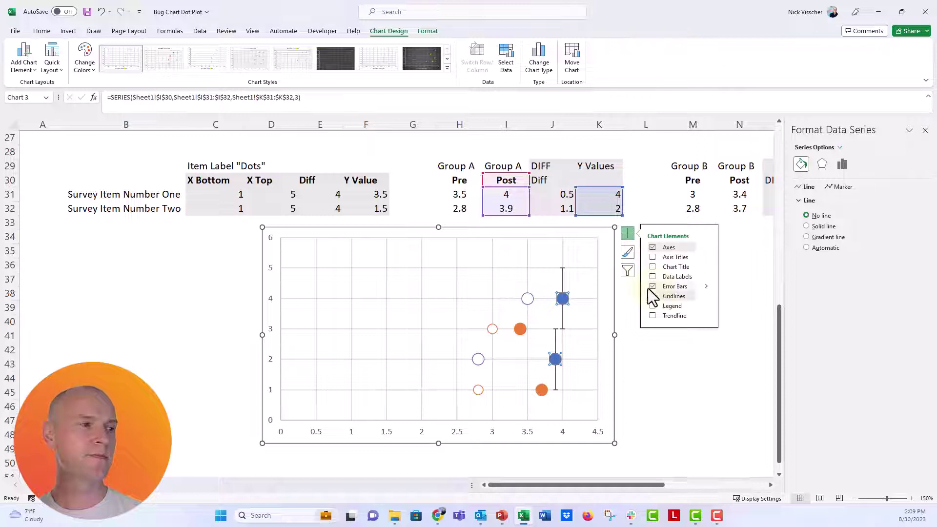
pyautogui.click(562, 284)
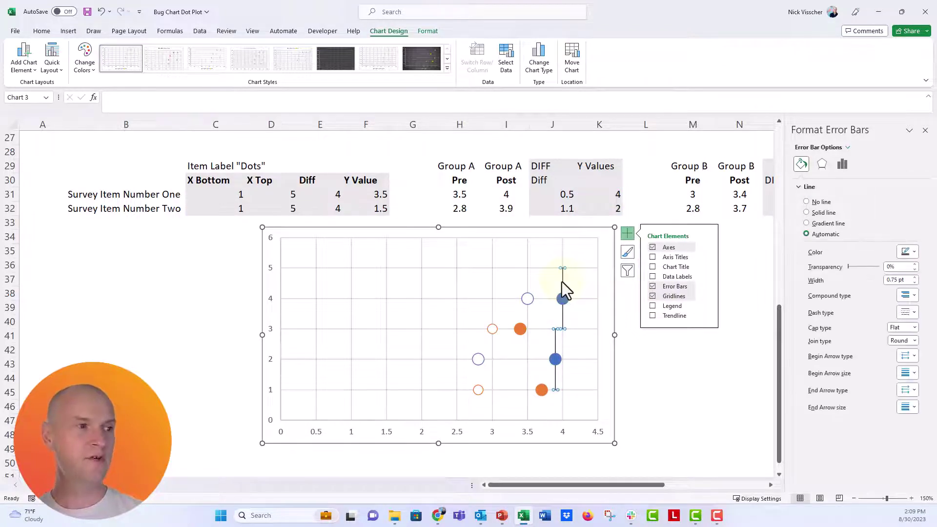
pyautogui.press('Delete')
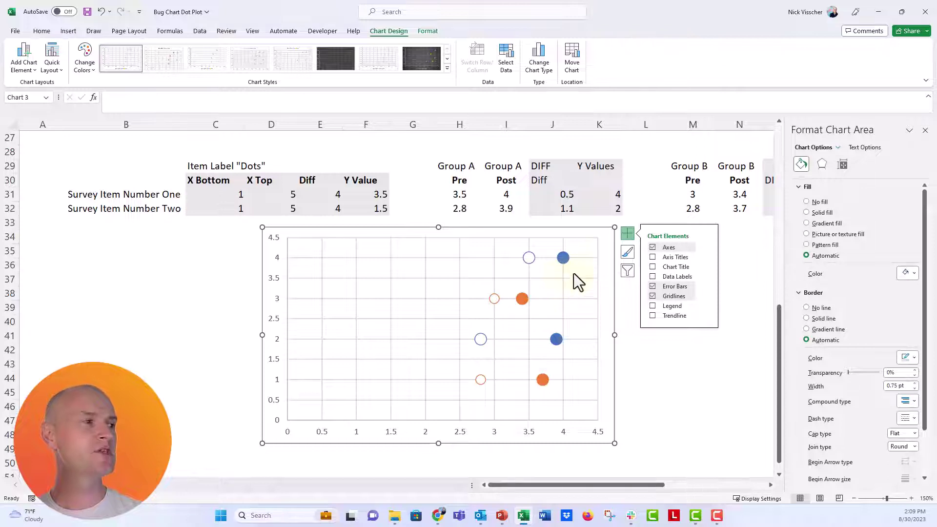
# Step: Set the Group A Post series' X error bars to Minus direction, No Cap end style and a Custom error amount
pyautogui.click(626, 235)
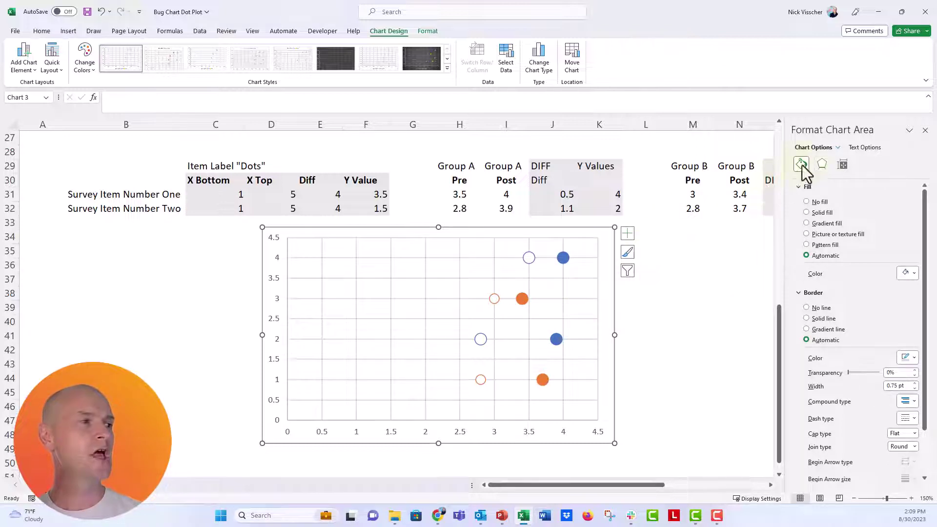
pyautogui.click(837, 148)
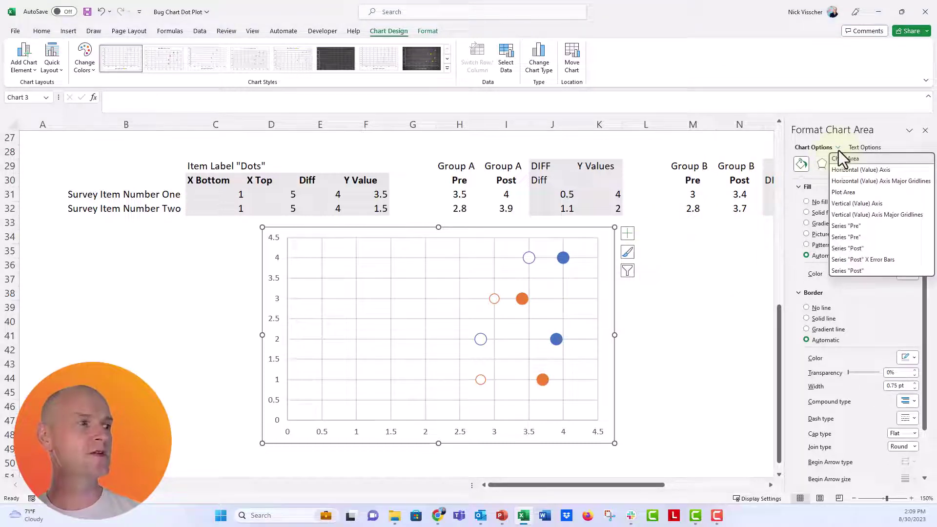
pyautogui.click(872, 261)
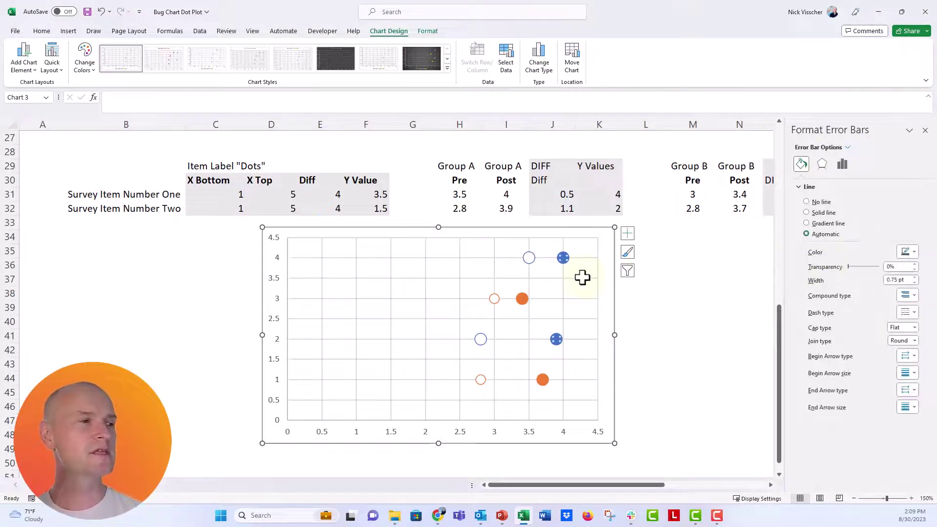
pyautogui.click(842, 166)
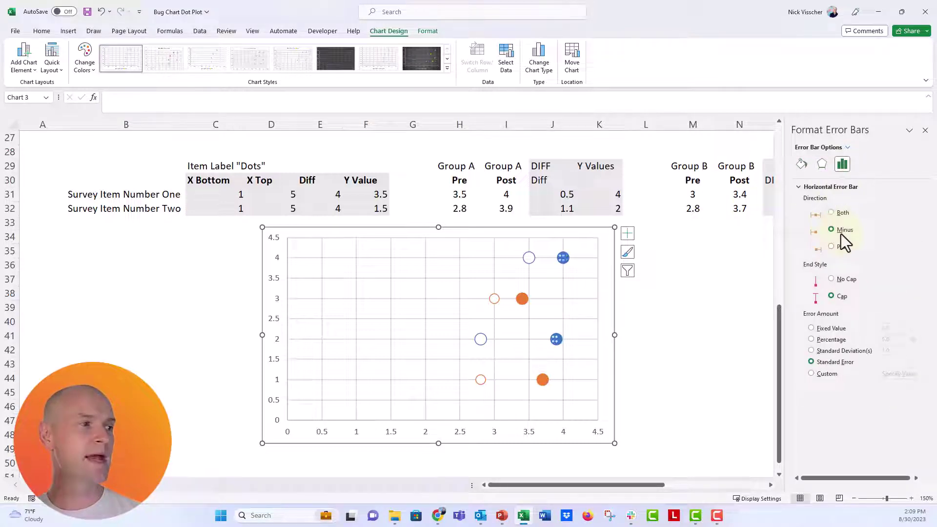
pyautogui.click(824, 373)
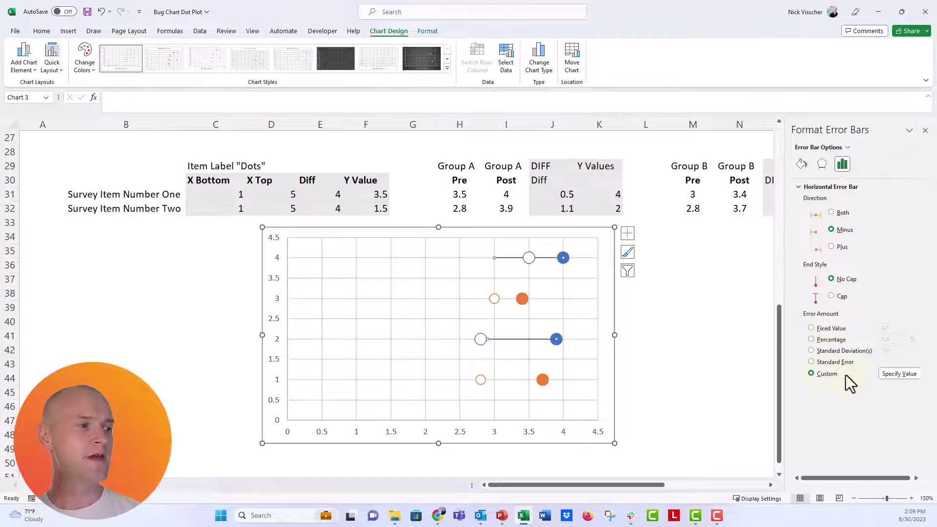
# Step: Specify Sheet1 cells J31:J32 as both the positive and negative custom error values for the Group A Post horizontal error bars
pyautogui.click(888, 375)
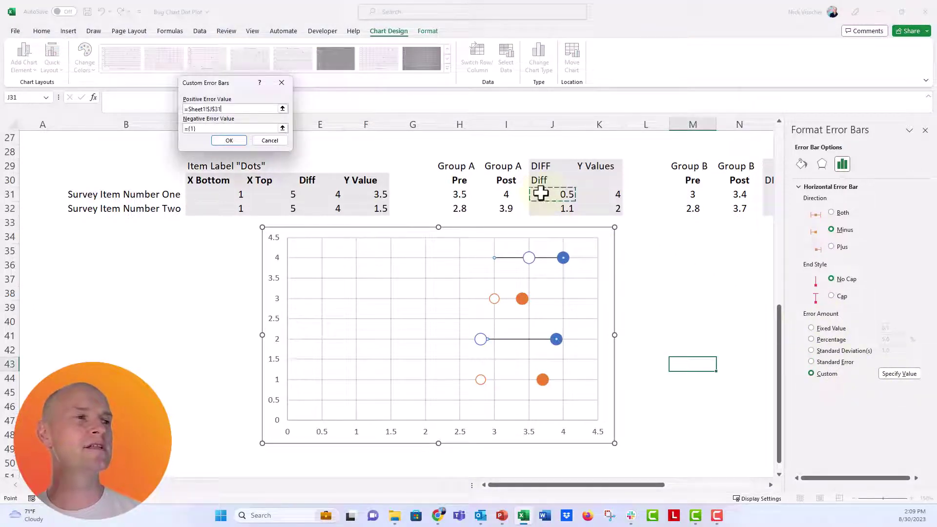
pyautogui.moveTo(540, 193); pyautogui.dragTo(539, 207)
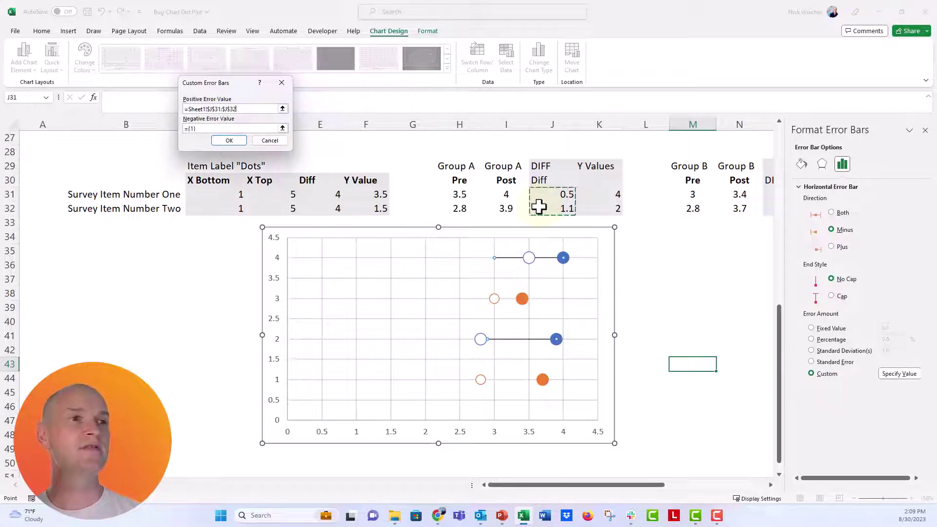
pyautogui.click(282, 128)
pyautogui.moveTo(548, 194); pyautogui.dragTo(548, 205)
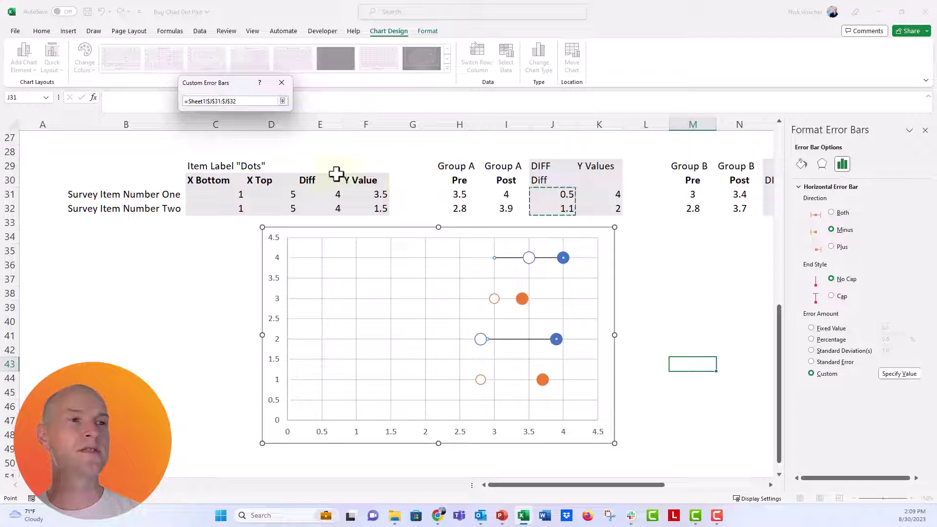
pyautogui.press('Return')
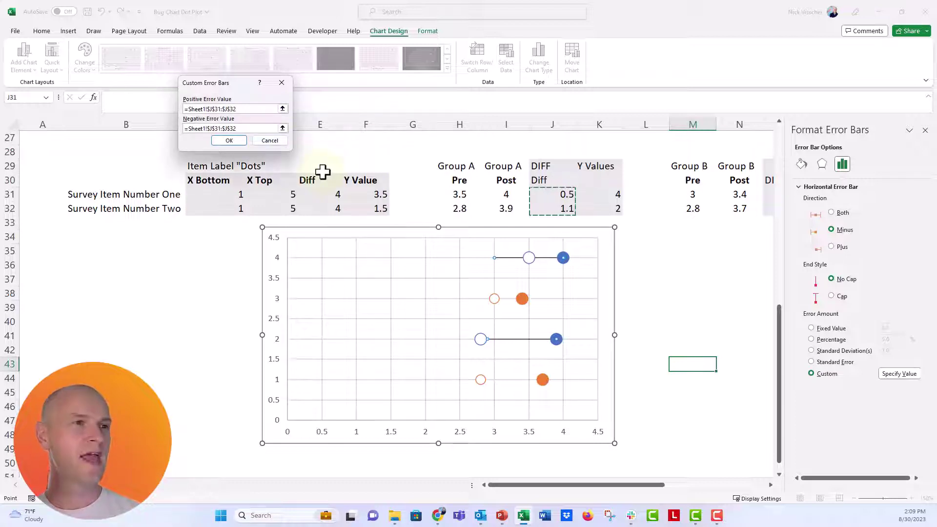
pyautogui.click(229, 140)
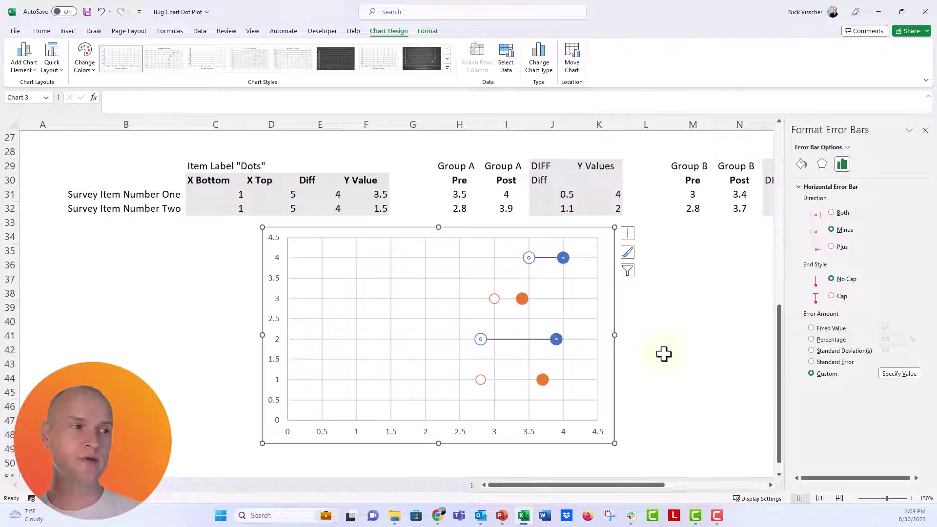
# Step: Add error bars to the Group B Post series and delete its vertical error bars
pyautogui.click(523, 300)
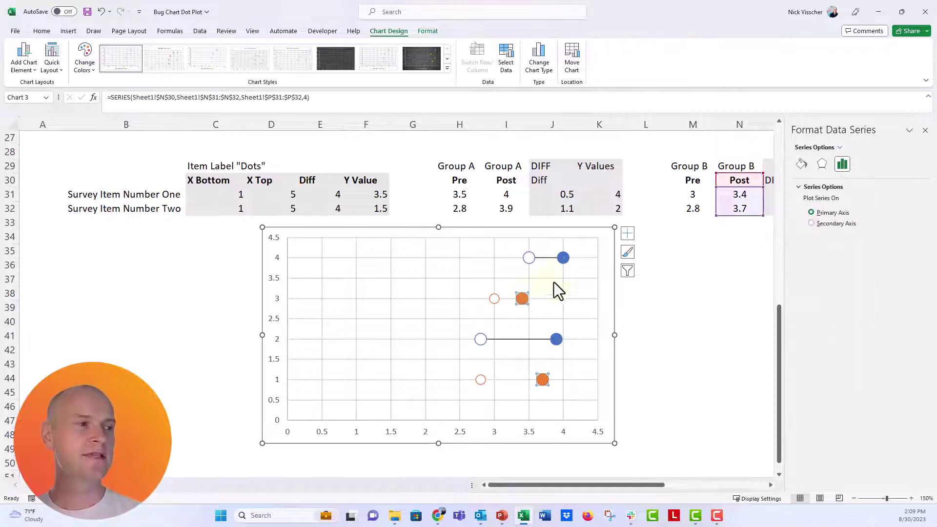
pyautogui.click(628, 234)
pyautogui.click(653, 287)
pyautogui.click(523, 274)
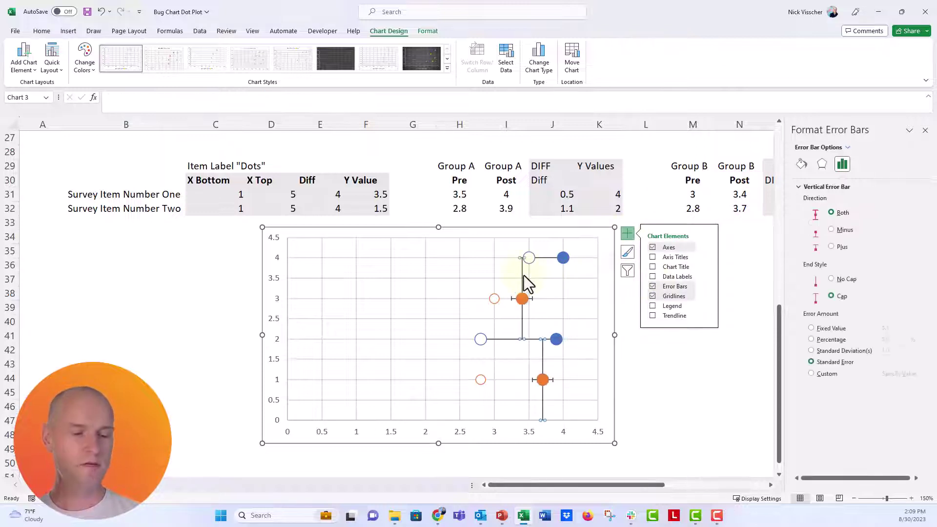
pyautogui.press('Delete')
# Step: Set Group B Post's horizontal error bars to Minus, No Cap and Custom, with O31:O32 as both positive and negative error values
pyautogui.click(530, 298)
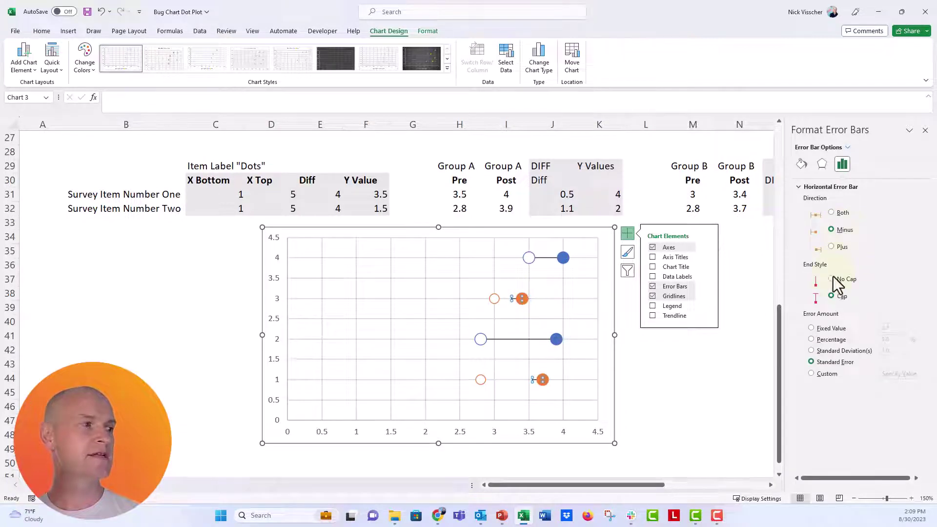
pyautogui.click(823, 372)
pyautogui.click(897, 372)
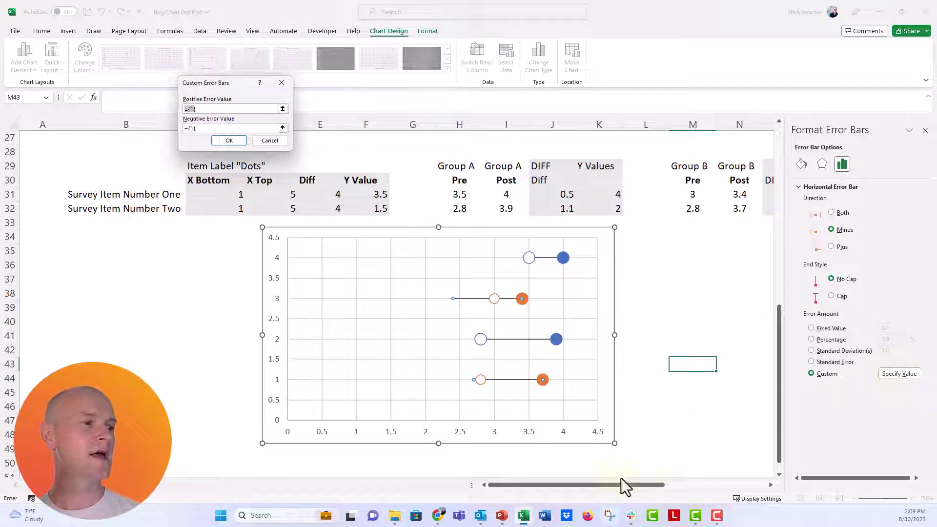
pyautogui.moveTo(602, 484); pyautogui.dragTo(638, 485)
pyautogui.moveTo(629, 195); pyautogui.dragTo(629, 205)
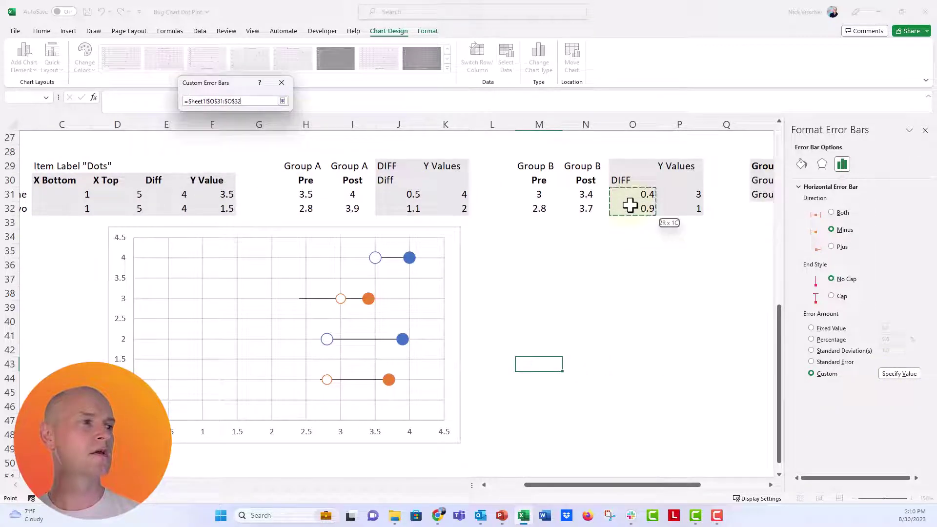
pyautogui.click(282, 128)
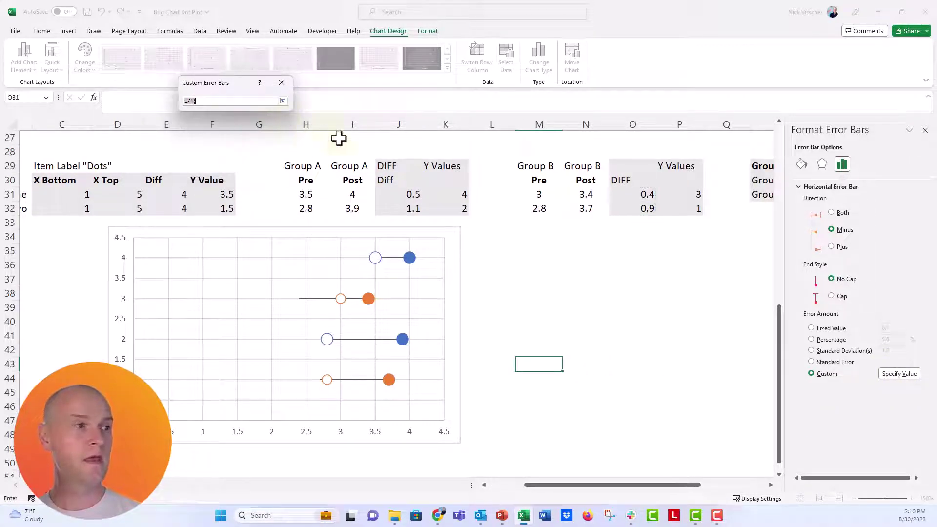
pyautogui.moveTo(626, 195); pyautogui.dragTo(626, 205)
pyautogui.press('Return')
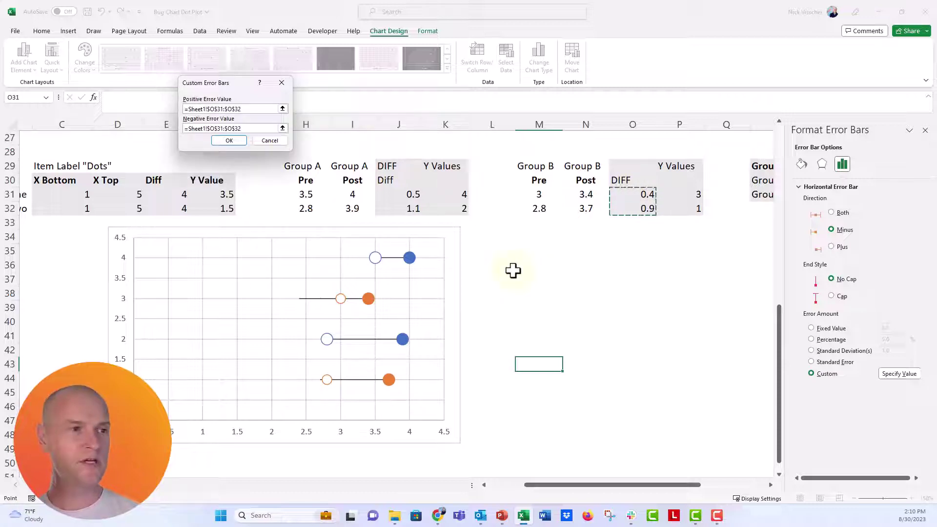
pyautogui.click(235, 141)
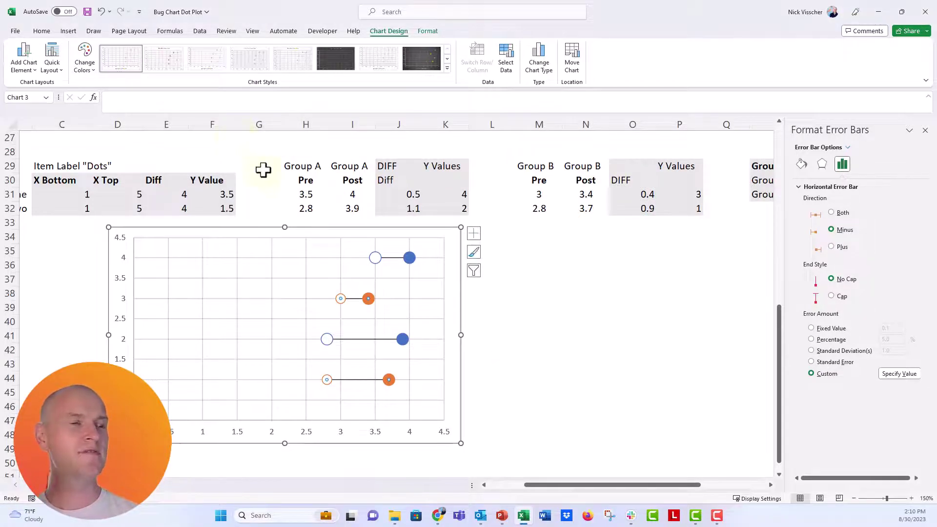
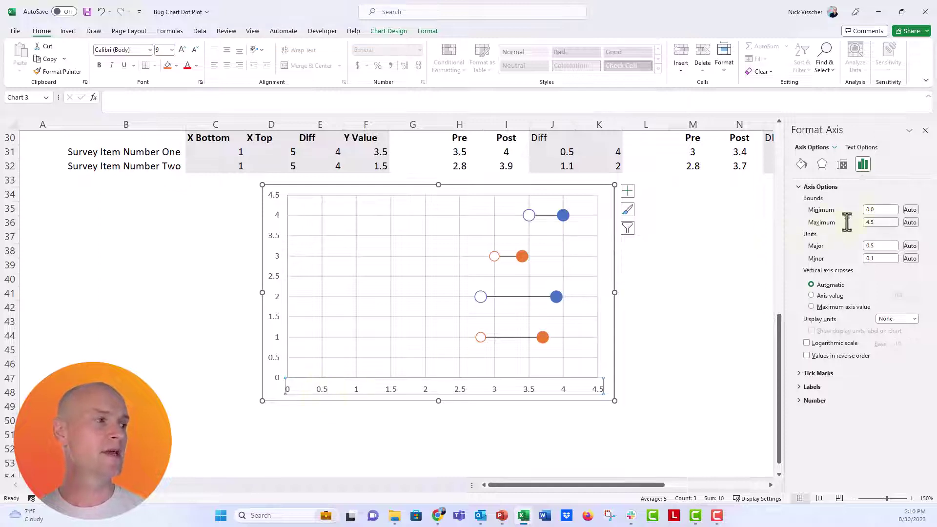
# Step: Set the horizontal axis bounds to a minimum of 1 and a maximum of 5
pyautogui.click(869, 209)
pyautogui.write('1')
pyautogui.press('Tab')
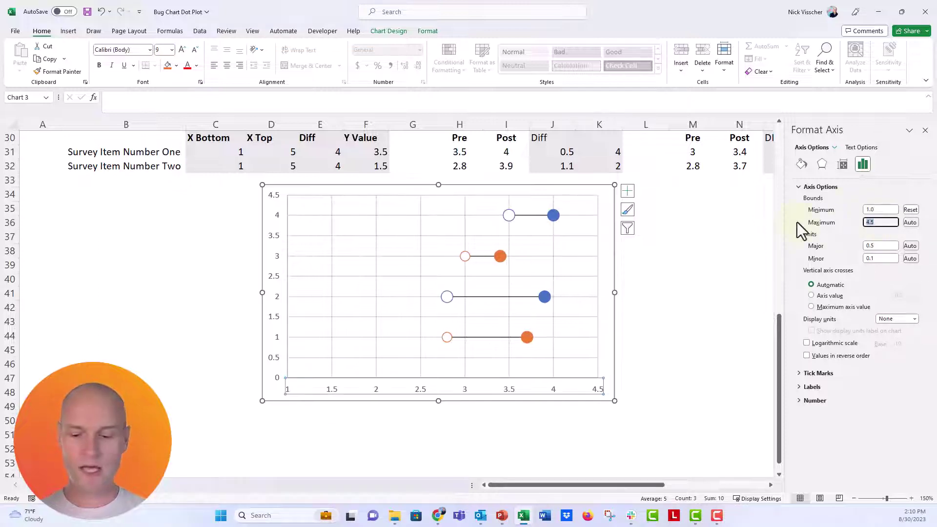
pyautogui.write('5')
pyautogui.press('Return')
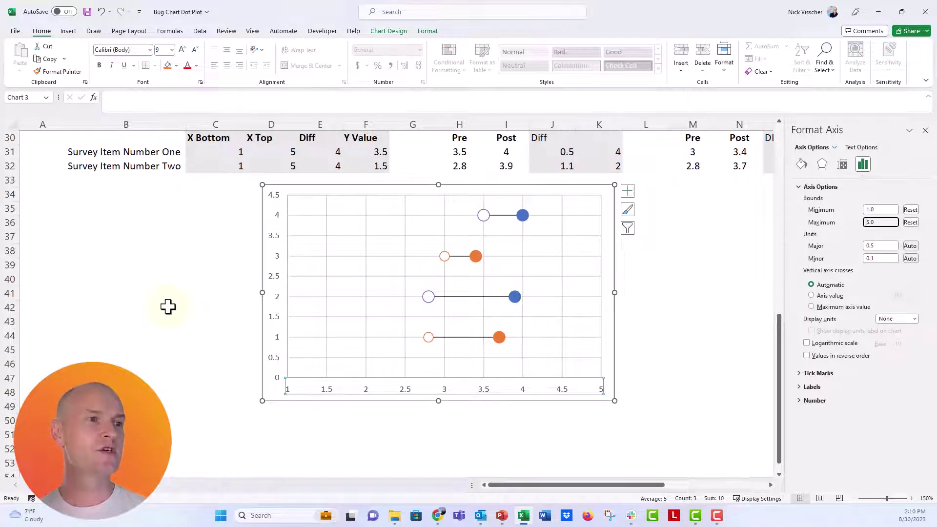
# Step: Start a new series in the chart's data source and name it from the X Bottom header in C30
pyautogui.scroll(1, 205, 293)
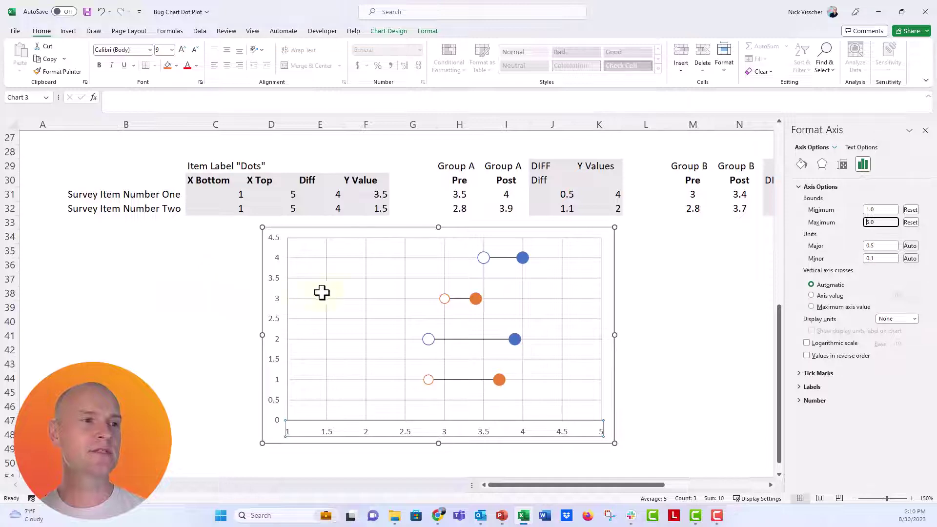
pyautogui.rightClick(339, 296)
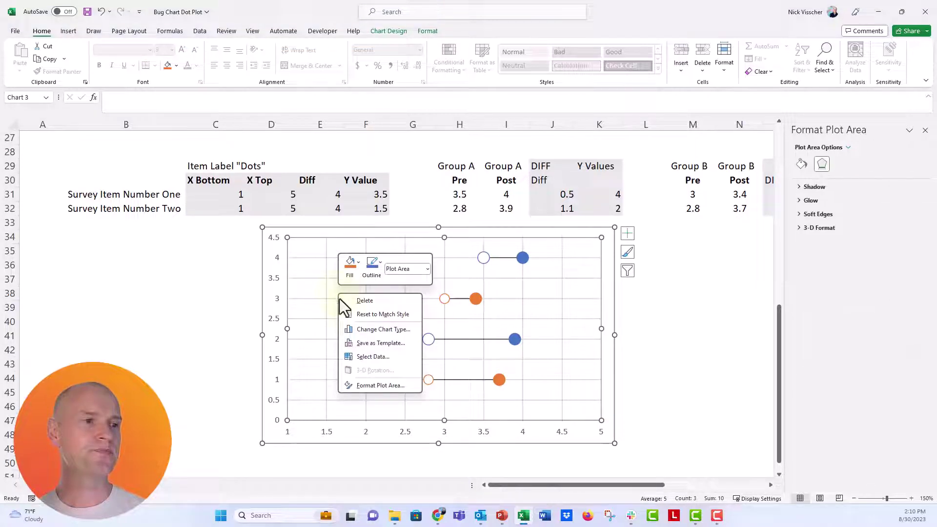
pyautogui.click(367, 356)
pyautogui.moveTo(250, 34); pyautogui.dragTo(260, 30)
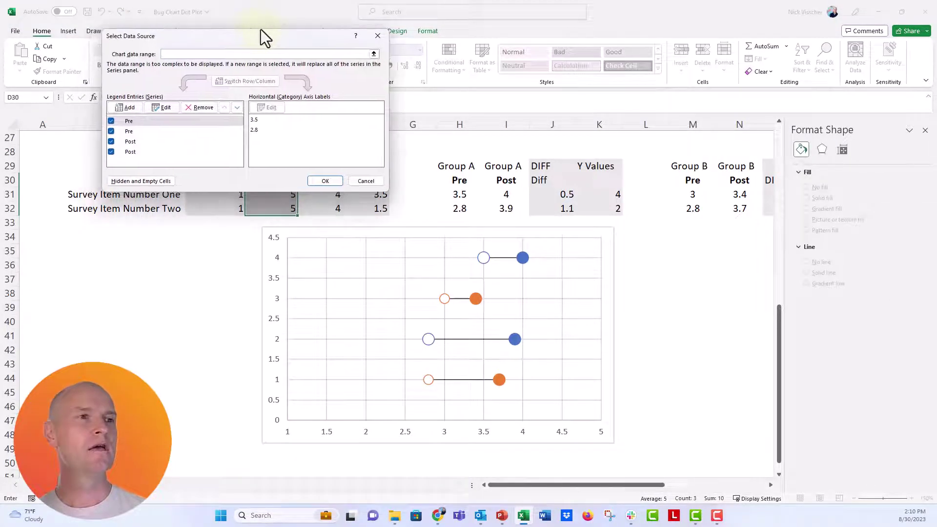
pyautogui.click(127, 108)
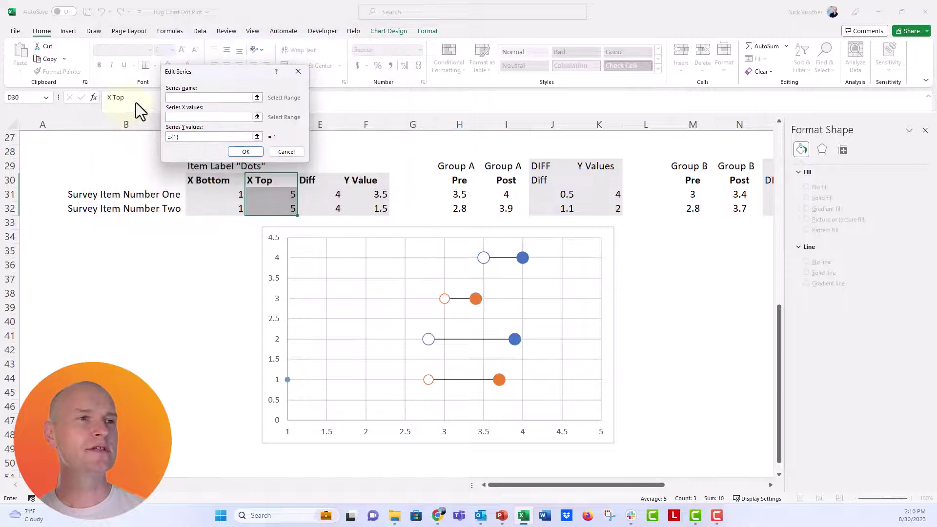
pyautogui.moveTo(207, 72); pyautogui.dragTo(215, 39)
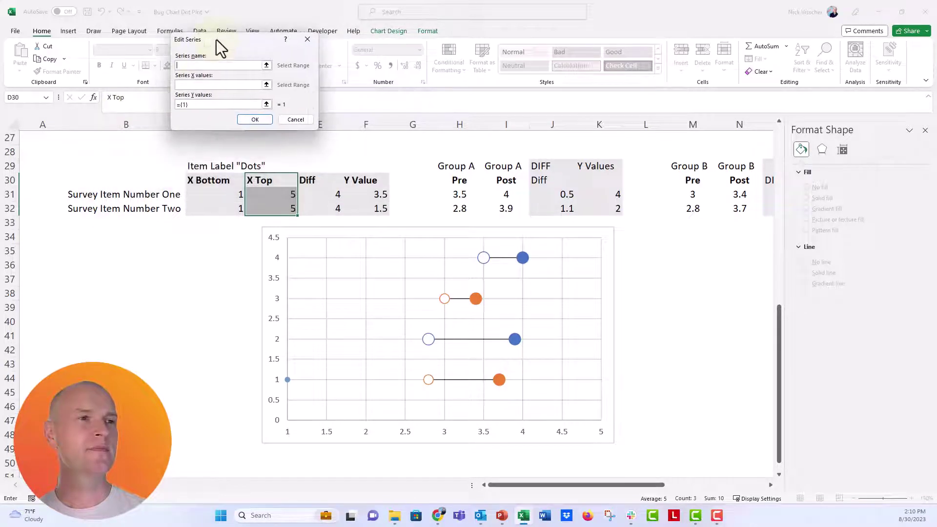
pyautogui.click(218, 180)
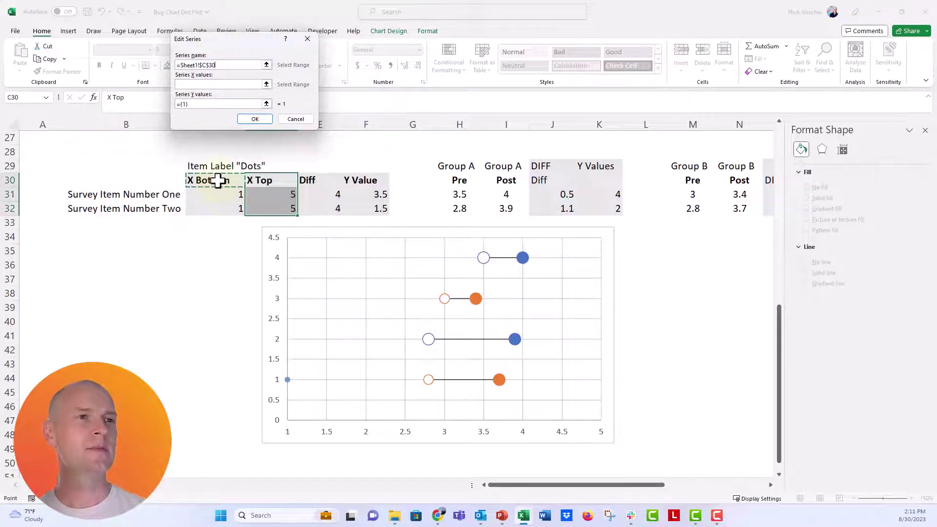
# Step: Set the X Bottom series' X values to C31:C32 and its Y values to F31:F32
pyautogui.click(266, 84)
pyautogui.moveTo(235, 194); pyautogui.dragTo(222, 208)
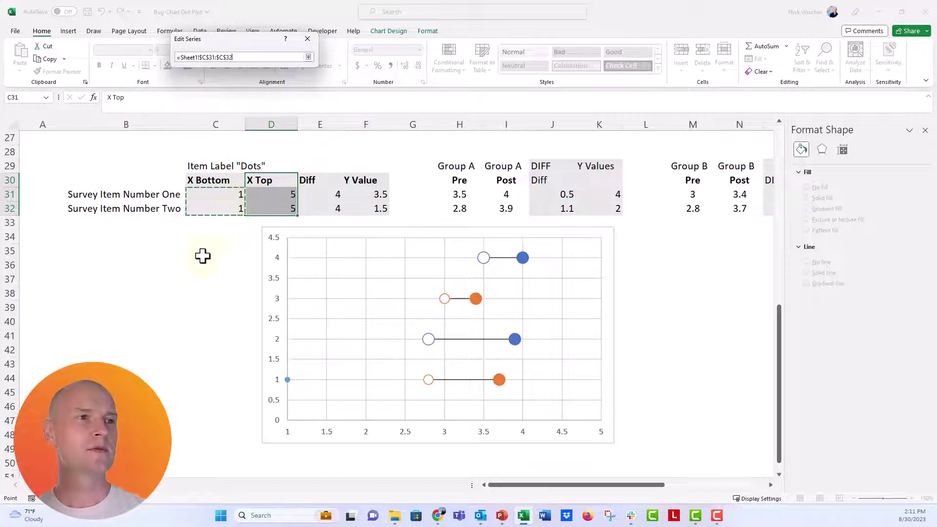
pyautogui.press('Return')
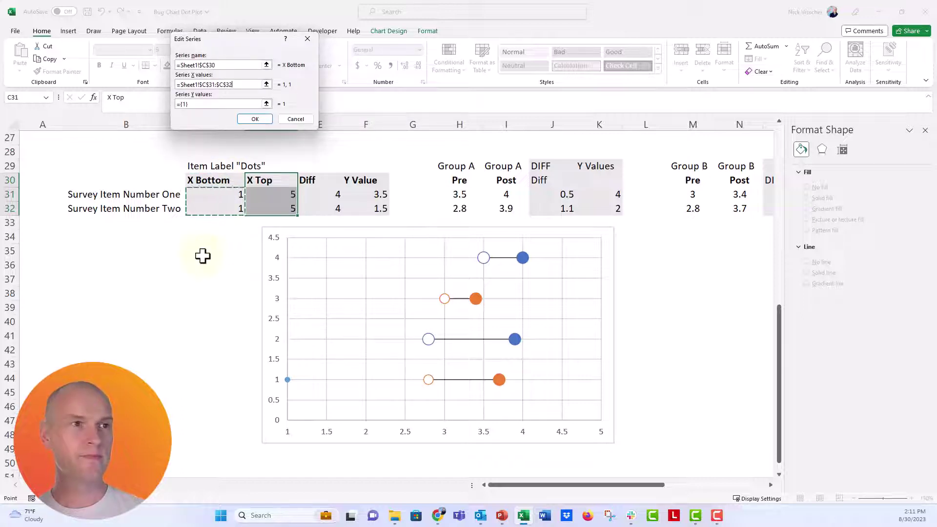
pyautogui.click(267, 104)
pyautogui.moveTo(363, 194); pyautogui.dragTo(365, 209)
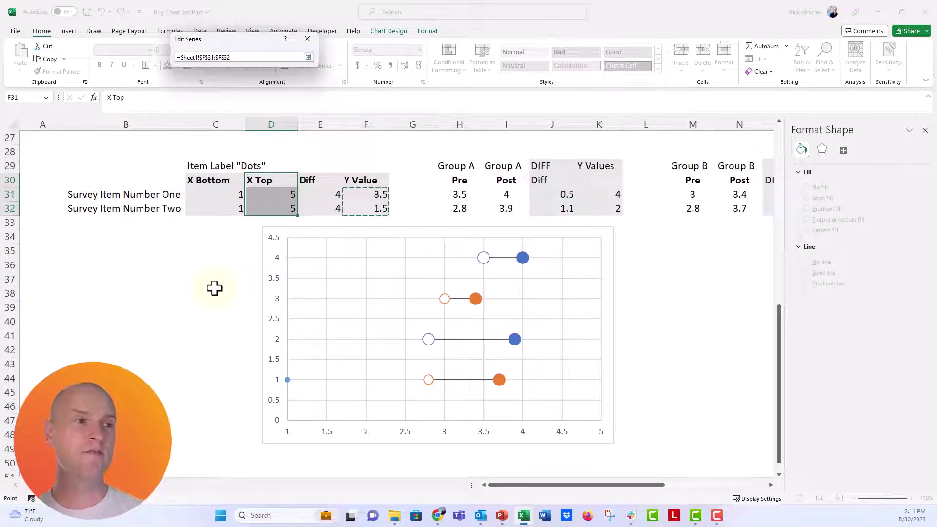
pyautogui.press('Return')
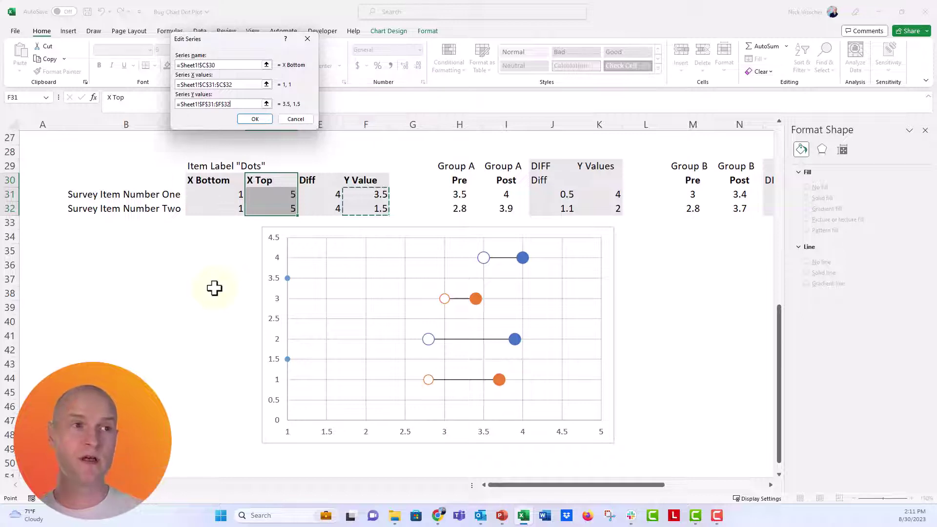
pyautogui.click(254, 120)
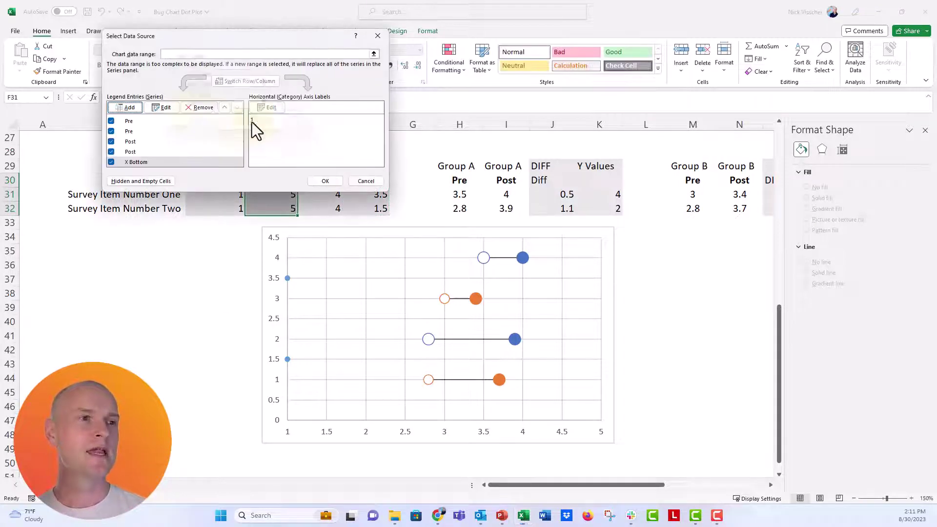
# Step: Add a series named from the X Top header in D30, with X values D31:D32 and Y values F31:F32
pyautogui.click(127, 107)
pyautogui.click(269, 181)
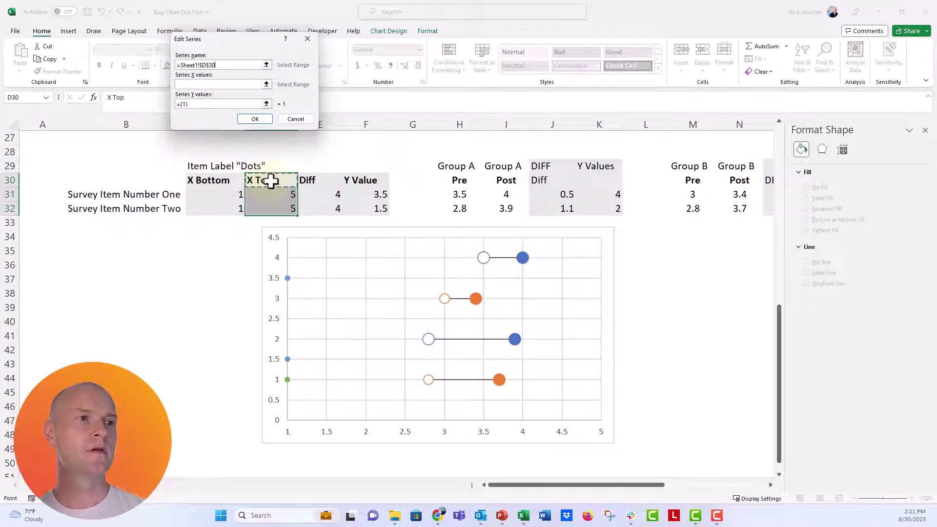
pyautogui.click(261, 84)
pyautogui.moveTo(270, 190); pyautogui.dragTo(272, 210)
pyautogui.click(266, 104)
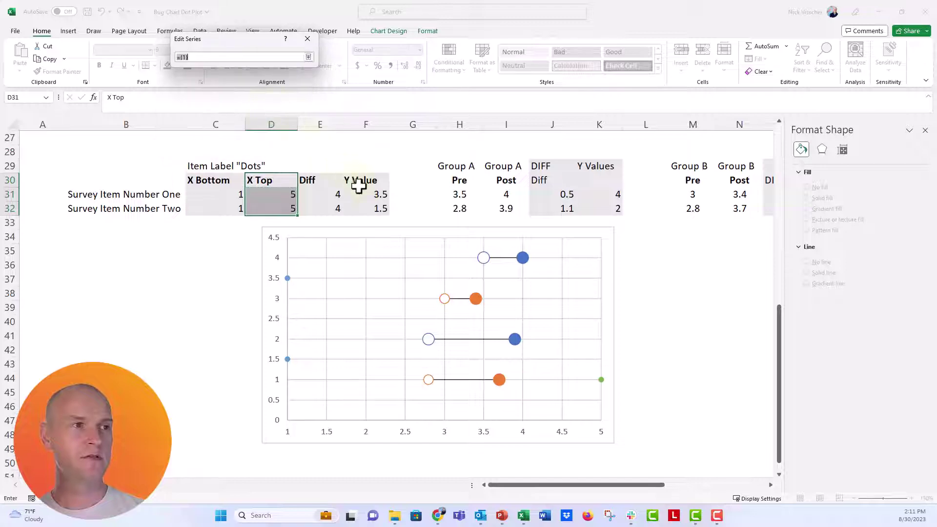
pyautogui.moveTo(361, 194); pyautogui.dragTo(361, 207)
pyautogui.press('Return')
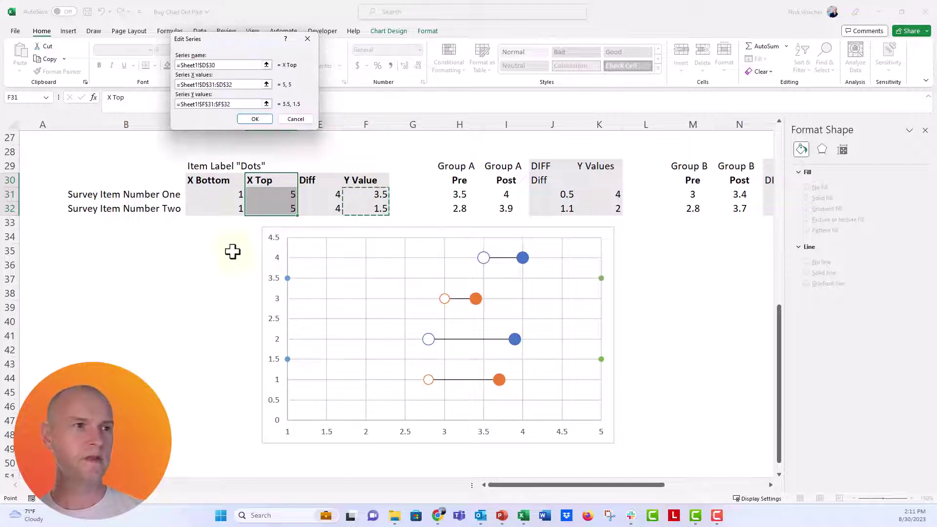
pyautogui.click(255, 118)
pyautogui.click(323, 182)
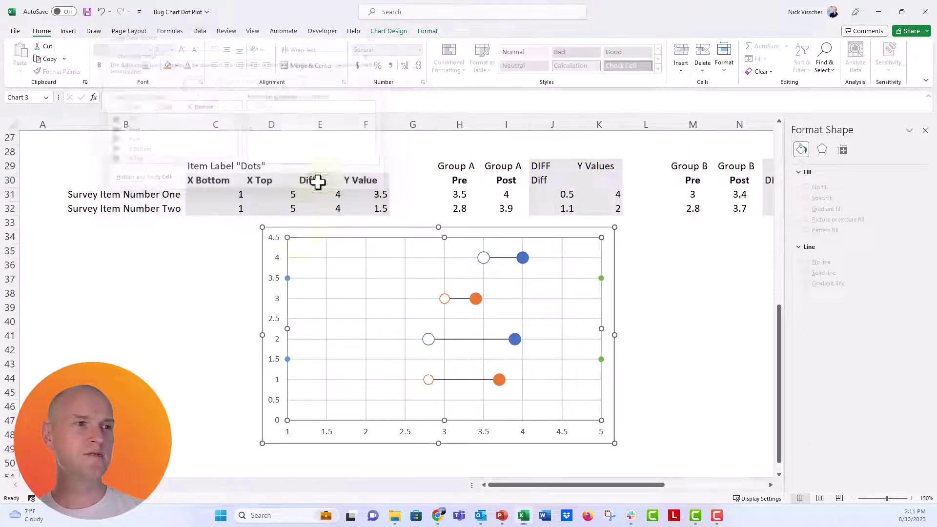
# Step: Add error bars to the X Top series at the chart's maximum horizontal value
pyautogui.click(285, 280)
pyautogui.click(287, 279)
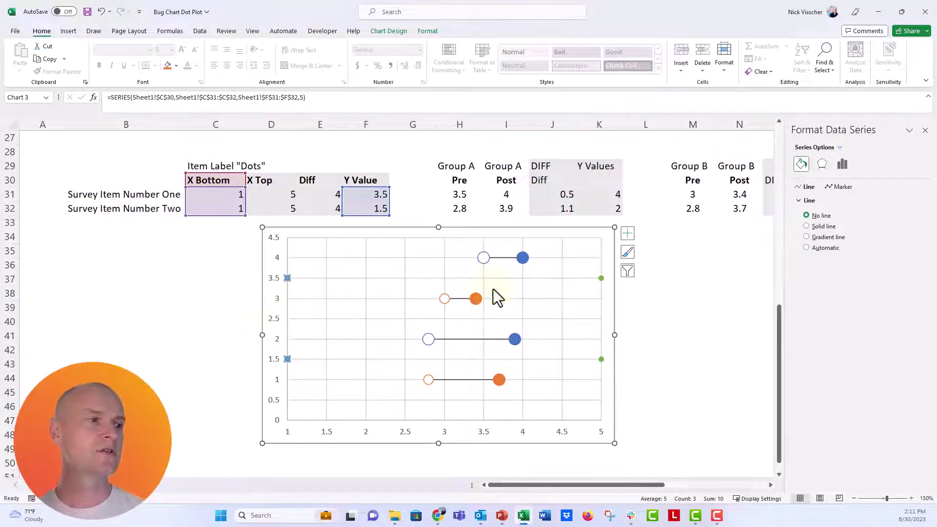
pyautogui.click(601, 278)
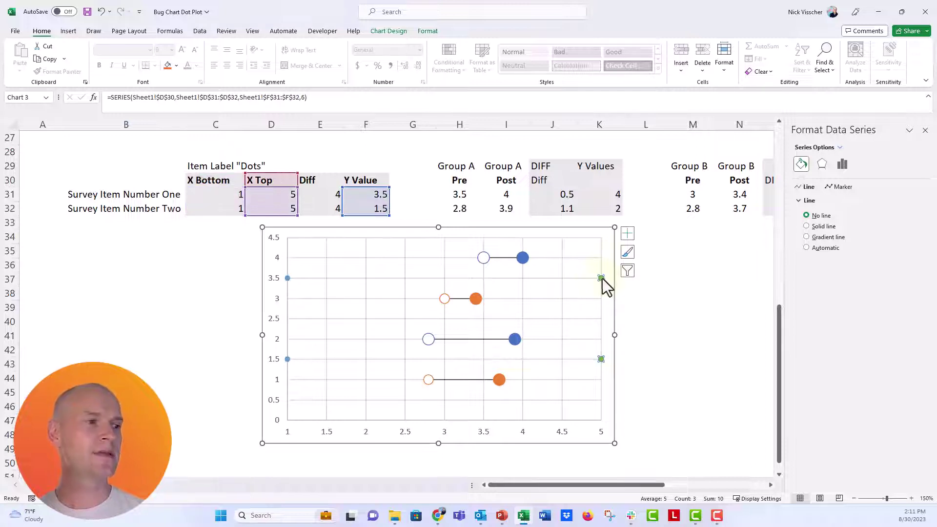
pyautogui.click(626, 235)
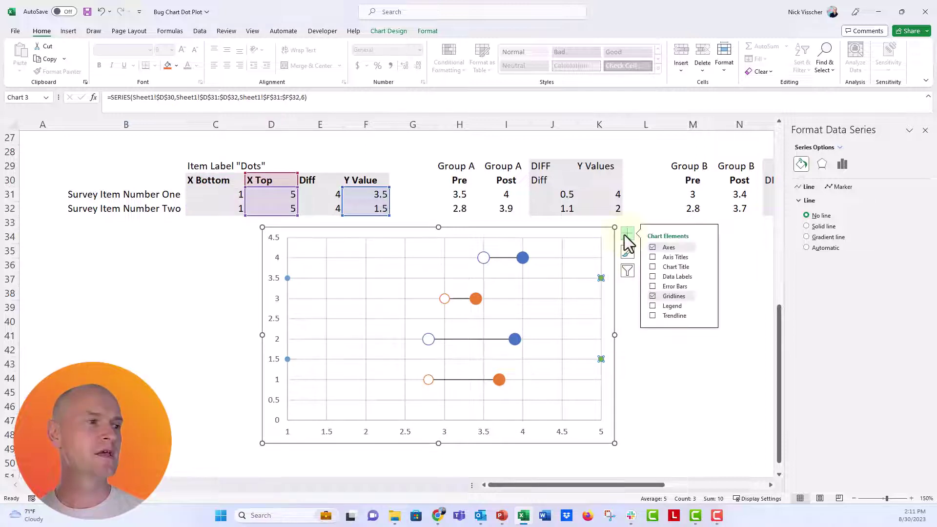
pyautogui.click(652, 286)
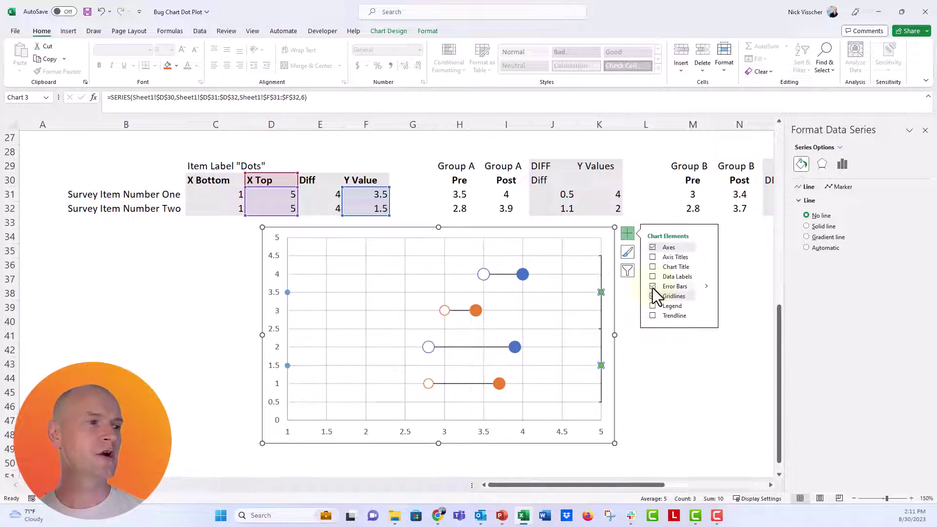
# Step: Delete the X Top series' vertical error bars and set its horizontal error bars to the Minus direction with no cap
pyautogui.click(601, 275)
pyautogui.click(601, 274)
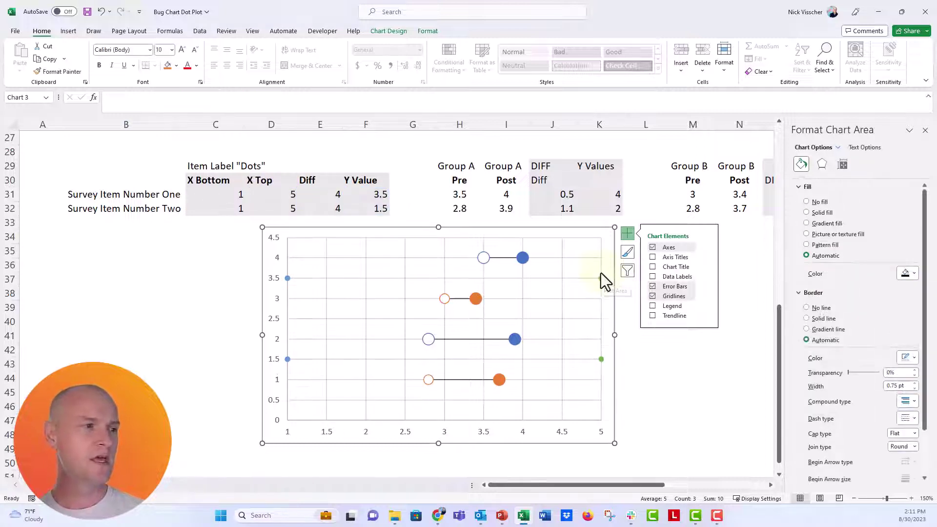
pyautogui.click(836, 148)
pyautogui.click(852, 316)
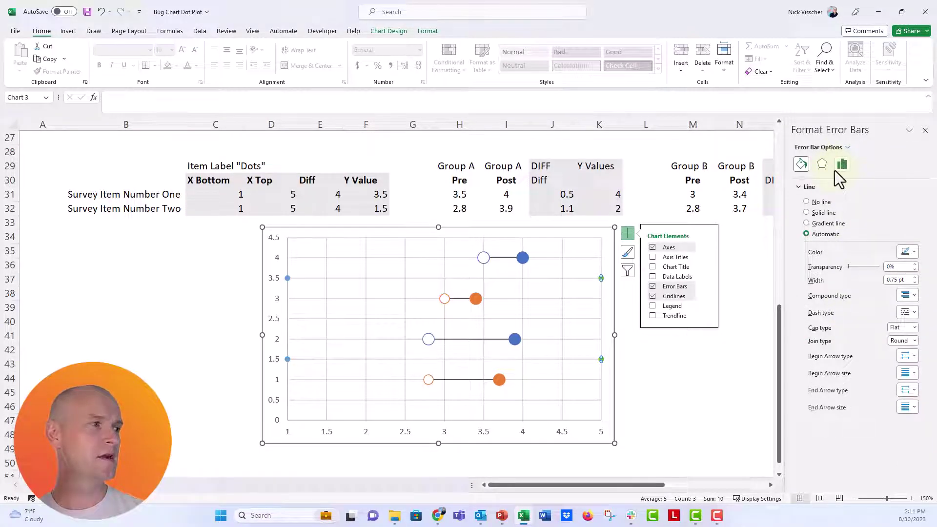
pyautogui.click(838, 164)
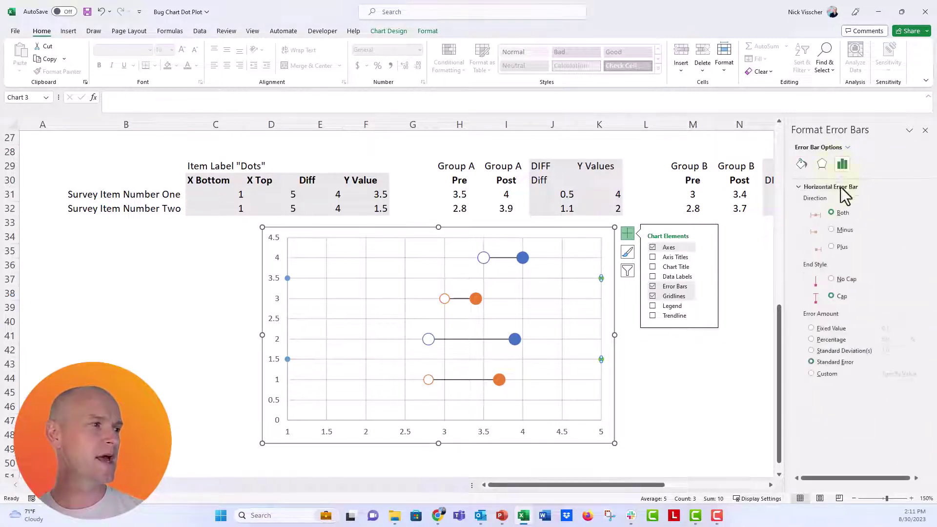
pyautogui.click(841, 279)
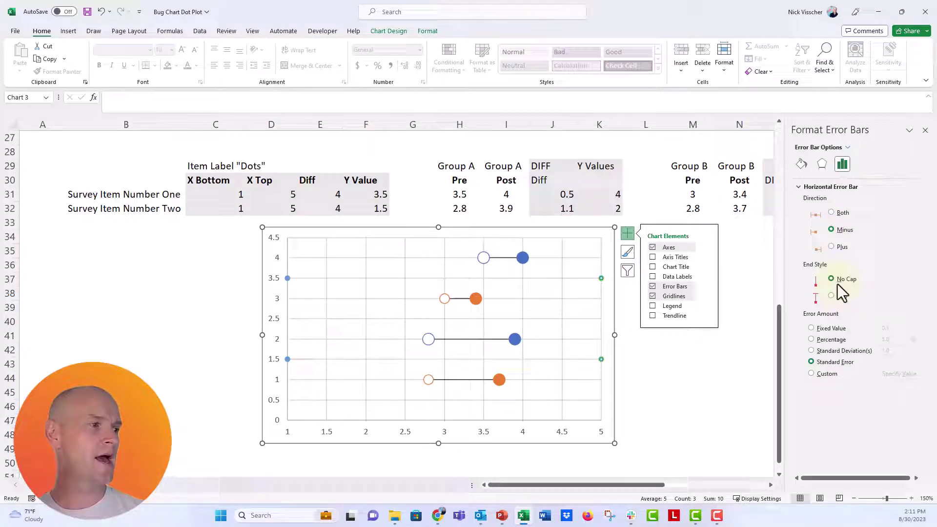
# Step: Give the X Top horizontal error bars custom positive and negative error values from the Diff cells E31:E32
pyautogui.click(813, 374)
pyautogui.click(889, 374)
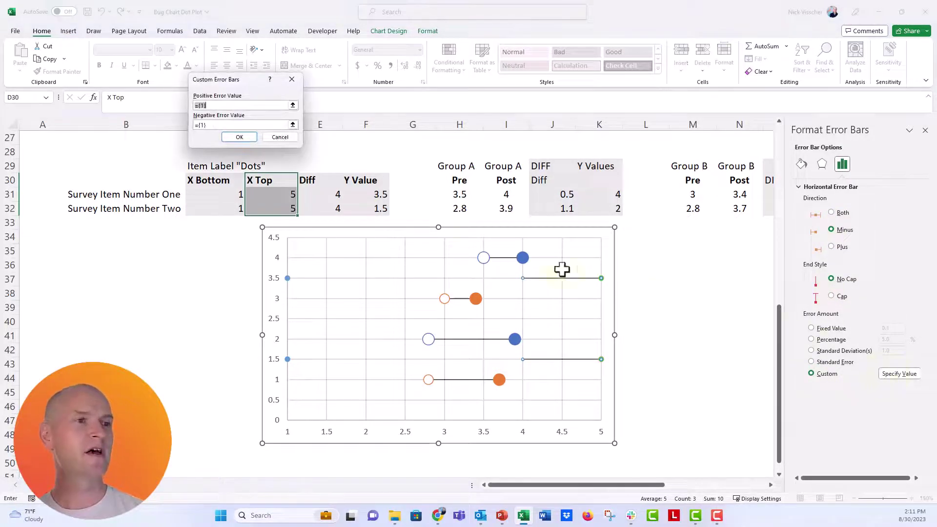
pyautogui.moveTo(317, 192); pyautogui.dragTo(316, 202)
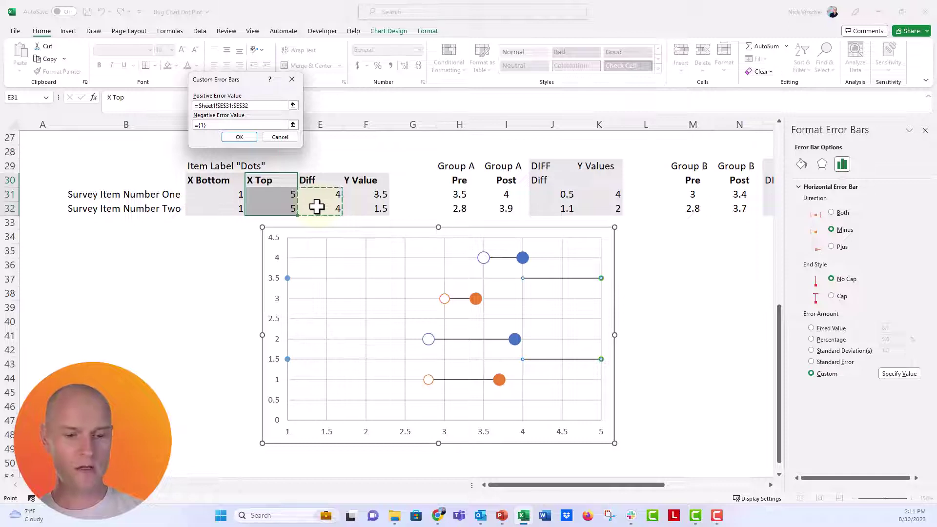
pyautogui.click(292, 126)
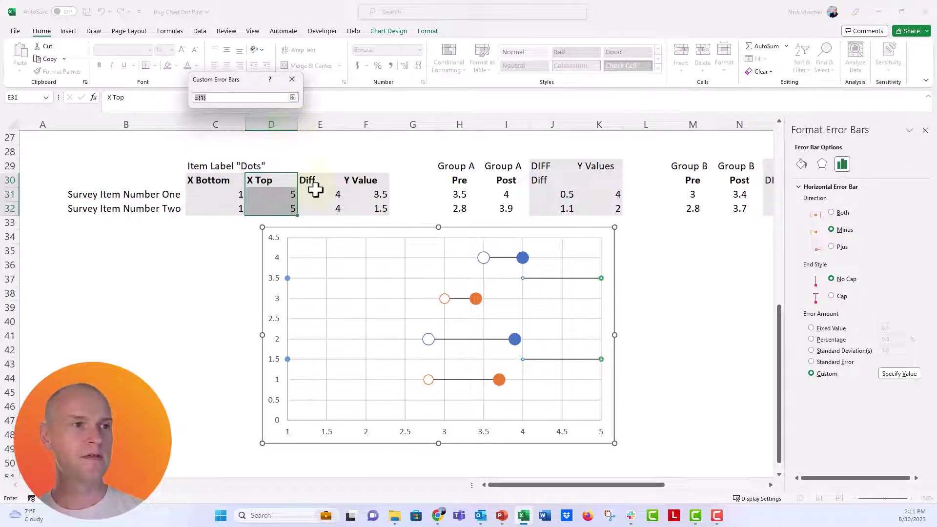
pyautogui.moveTo(316, 193); pyautogui.dragTo(317, 207)
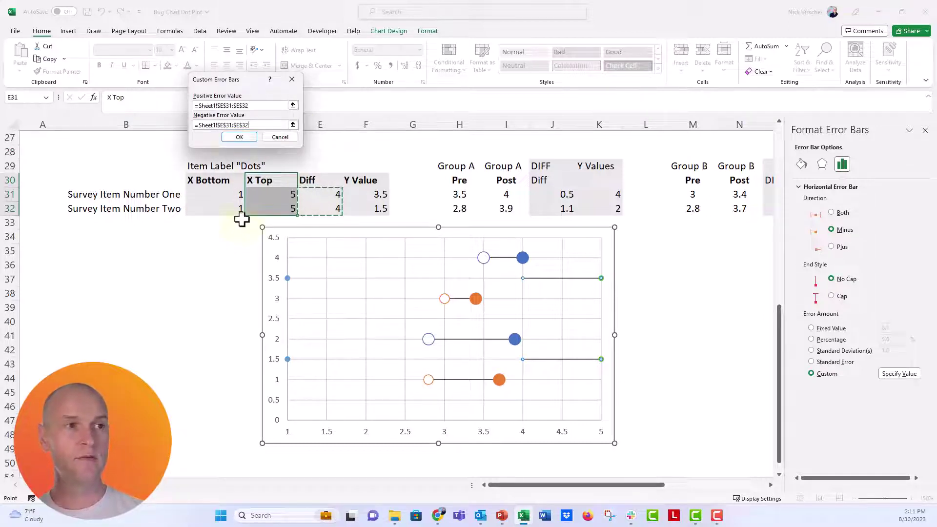
pyautogui.click(231, 136)
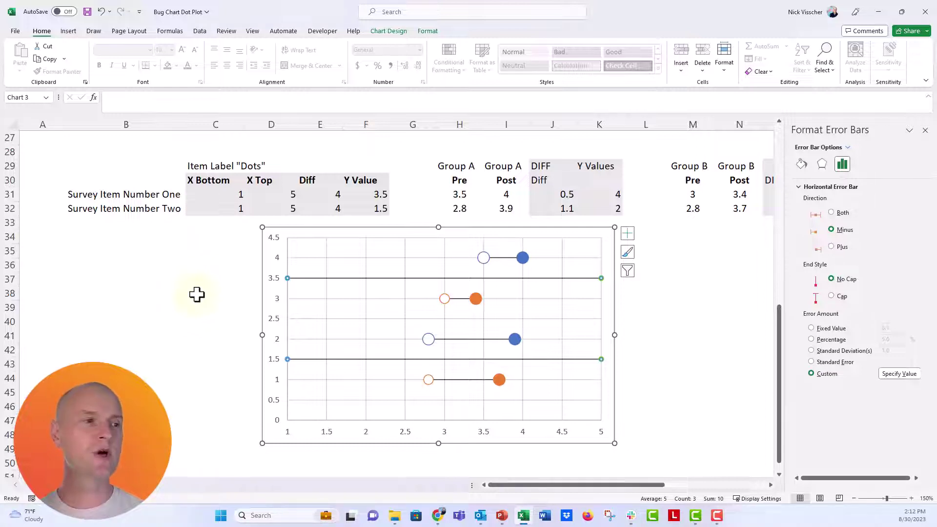
# Step: Format the X Top horizontal error bars as a solid light gray line
pyautogui.click(801, 165)
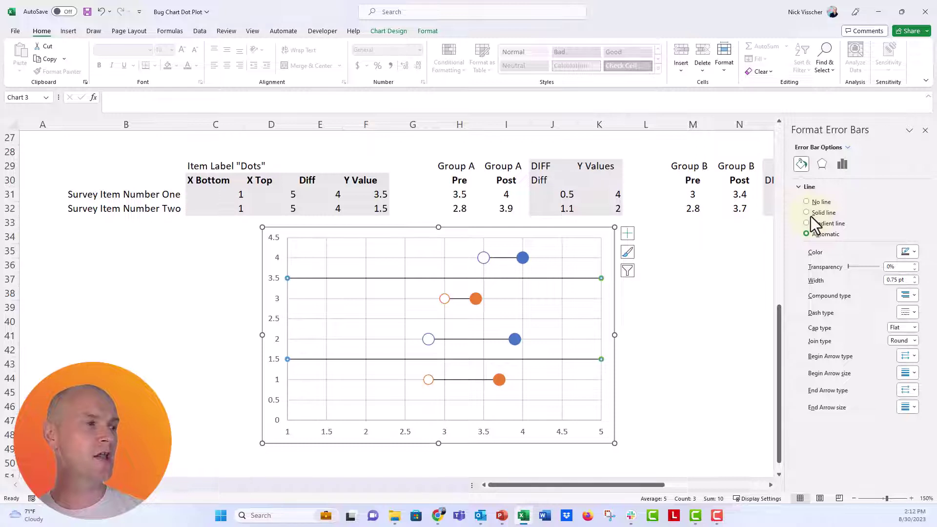
pyautogui.click(907, 252)
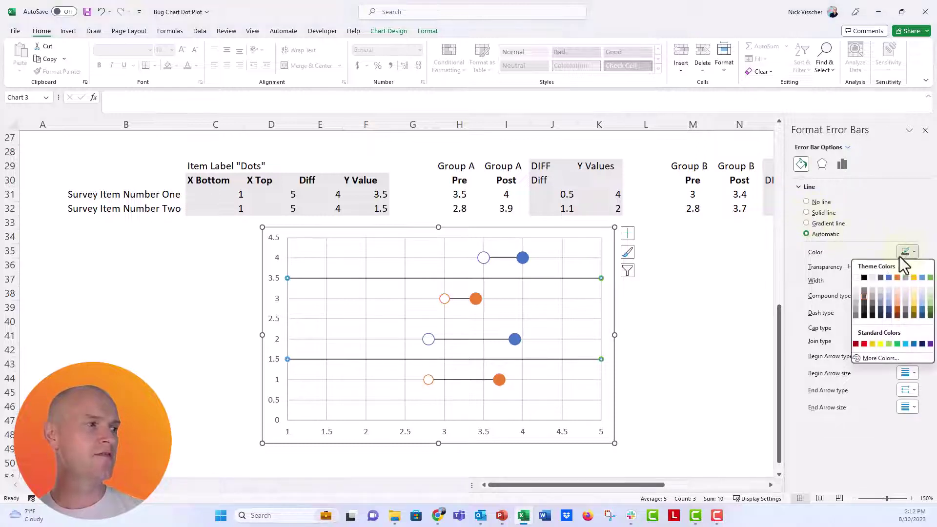
pyautogui.click(871, 278)
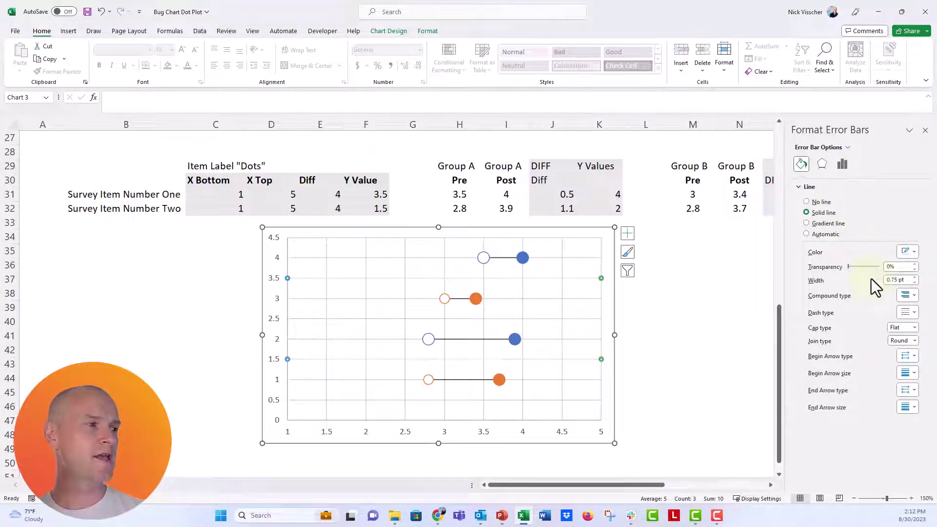
# Step: Widen the light gray X Top error bars to 40.25 pt so they form shaded bands
pyautogui.click(915, 277)
pyautogui.click(914, 277)
pyautogui.click(915, 277)
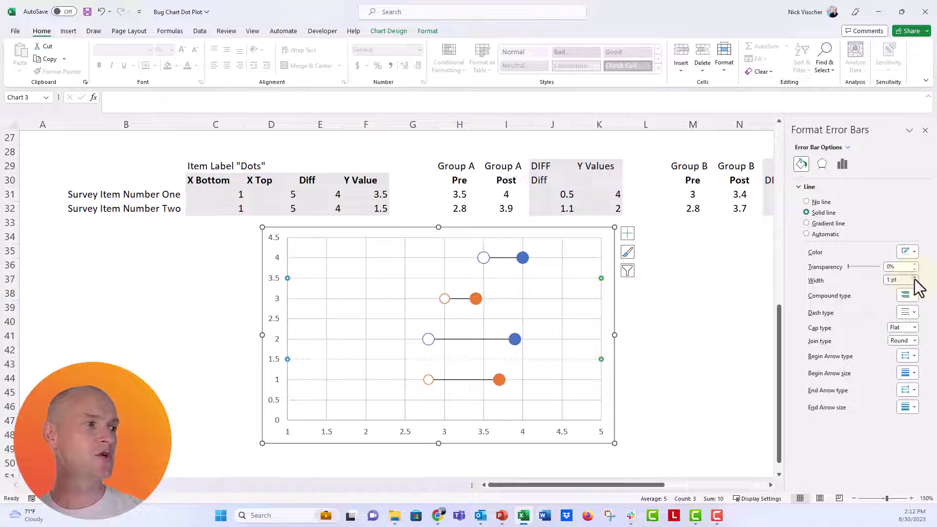
pyautogui.click(914, 277)
pyautogui.click(914, 277)
pyautogui.click(915, 277)
pyautogui.moveTo(914, 277); pyautogui.dragTo(914, 278)
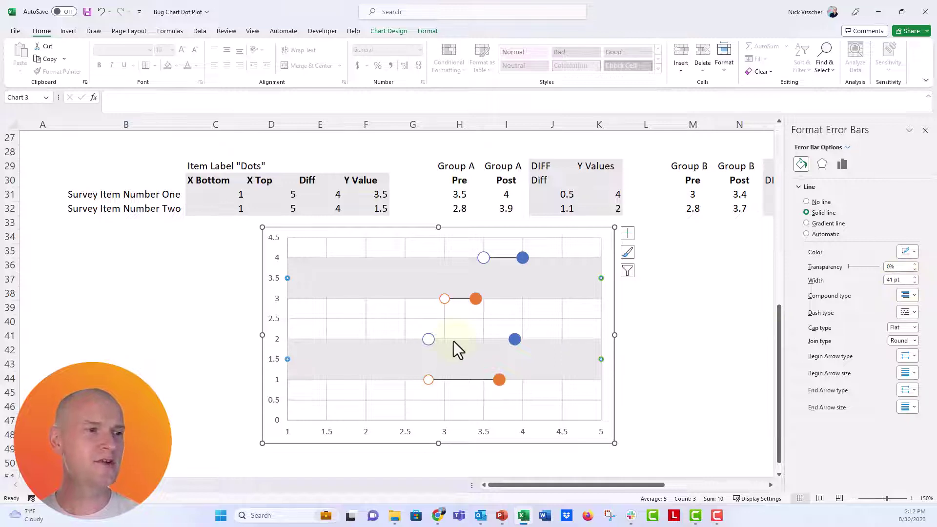
pyautogui.click(914, 282)
pyautogui.click(914, 282)
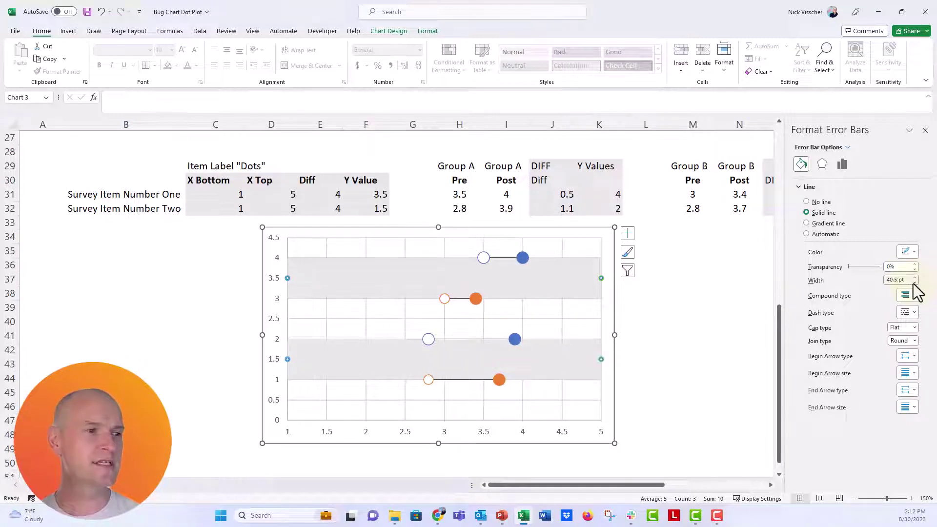
pyautogui.click(915, 283)
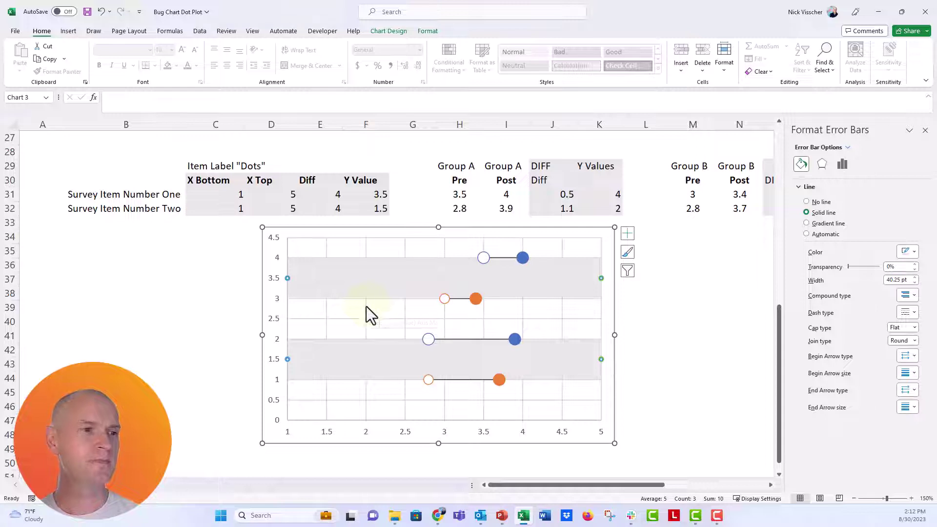
# Step: Delete the chart's horizontal gridlines and set the markers of the X Bottom and X Top series to None
pyautogui.click(341, 320)
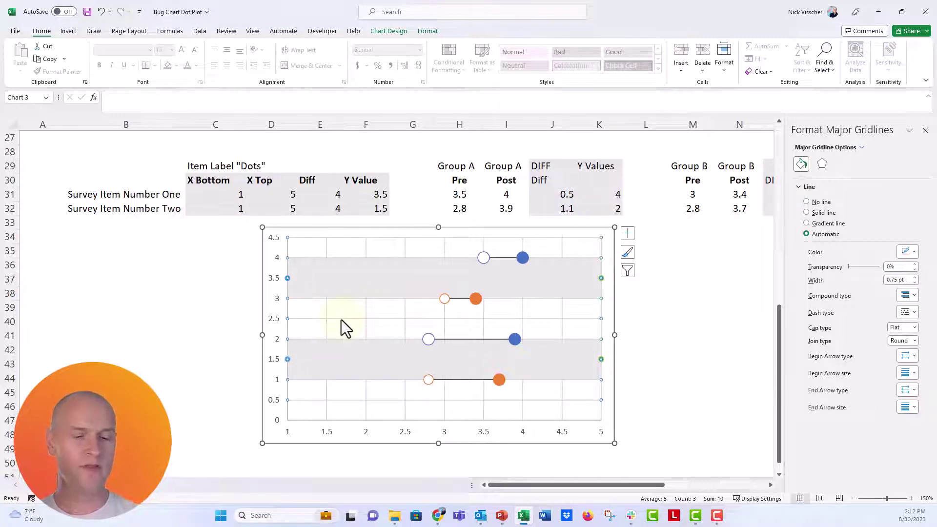
pyautogui.press('Escape')
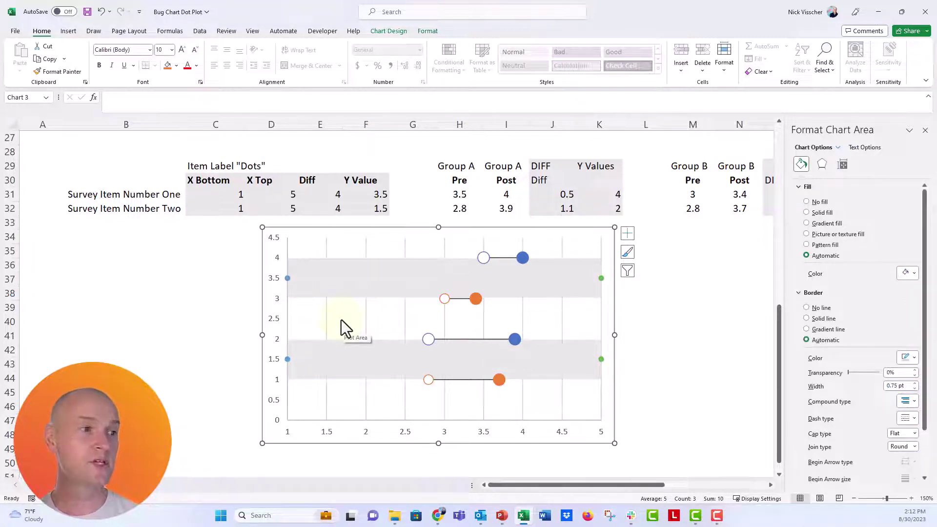
pyautogui.click(287, 279)
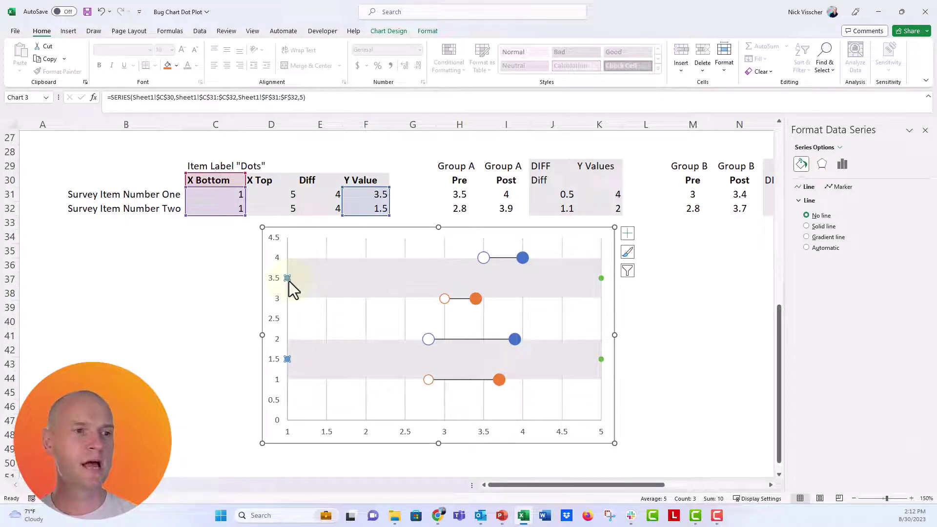
pyautogui.click(840, 187)
pyautogui.click(821, 200)
pyautogui.click(813, 225)
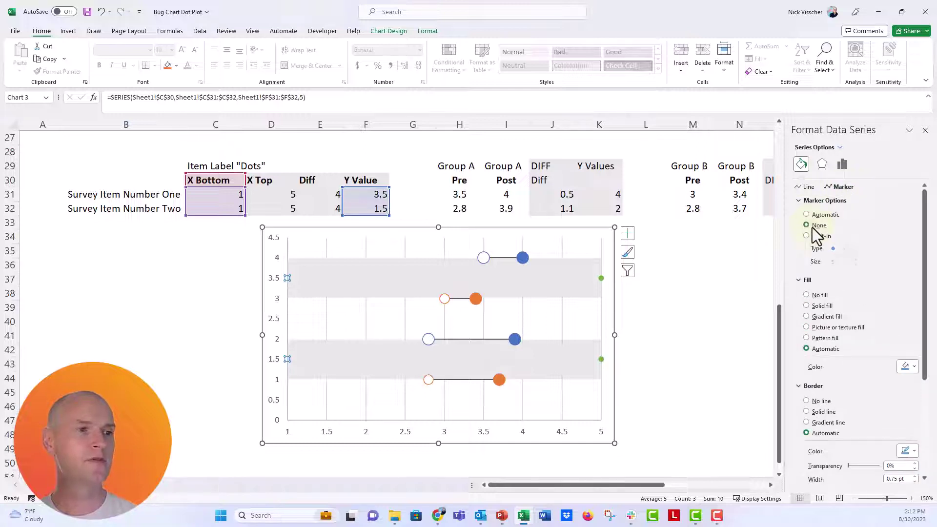
pyautogui.click(600, 278)
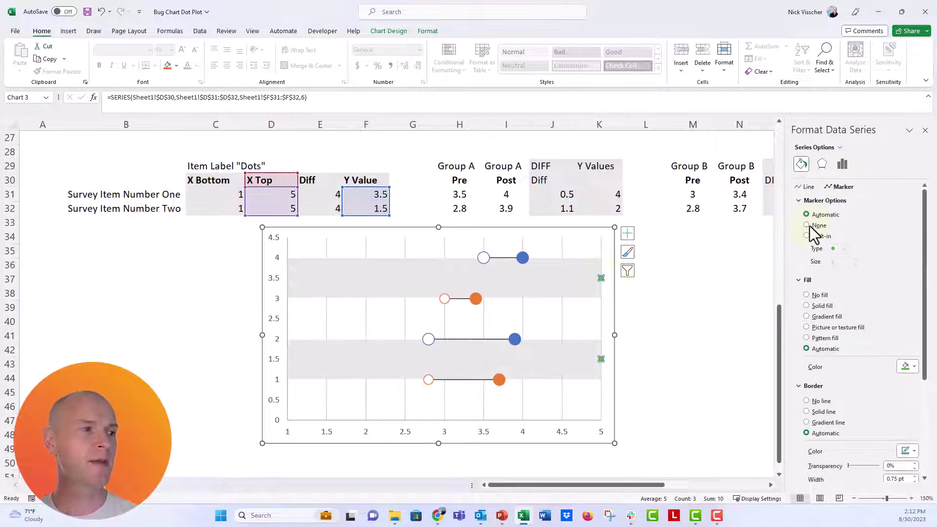
pyautogui.click(688, 324)
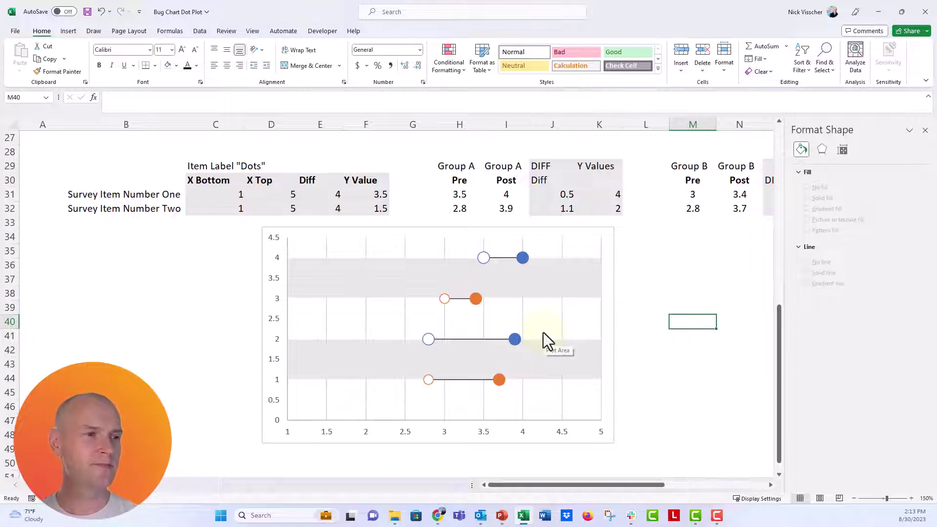
# Step: Set the vertical axis bounds to a minimum of 0.0 and a maximum of 4.1
pyautogui.click(276, 277)
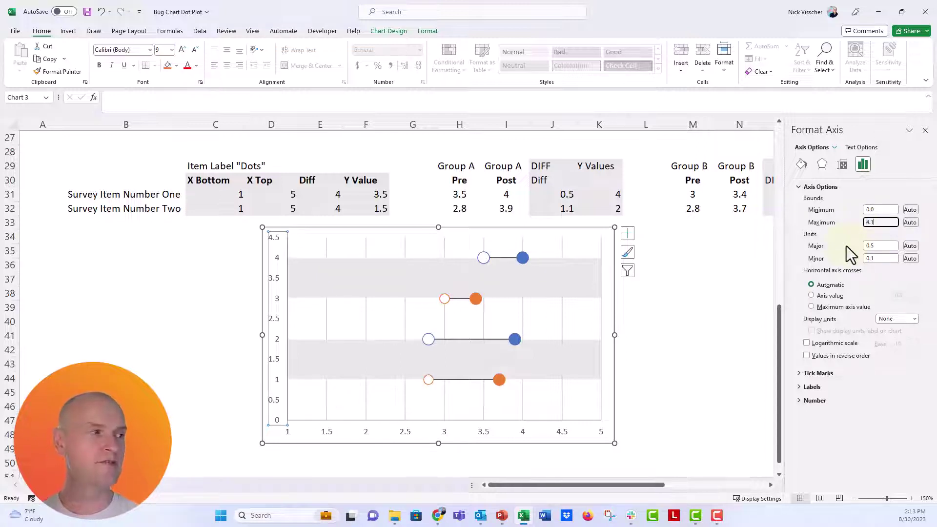
pyautogui.press('Return')
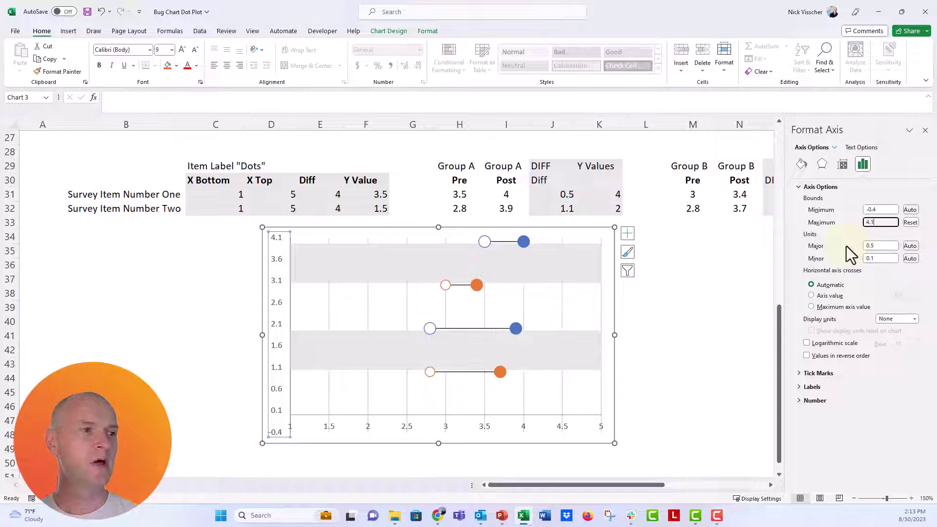
pyautogui.doubleClick(881, 210)
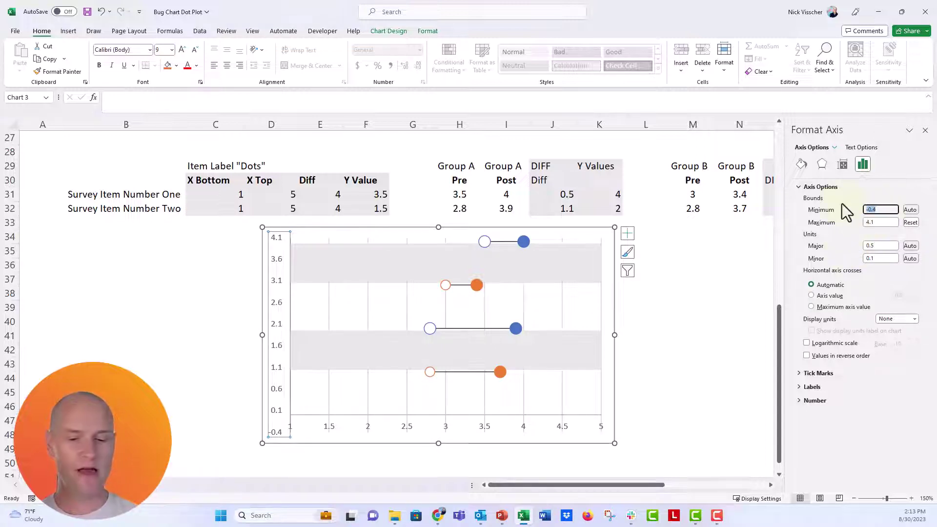
pyautogui.press('Return')
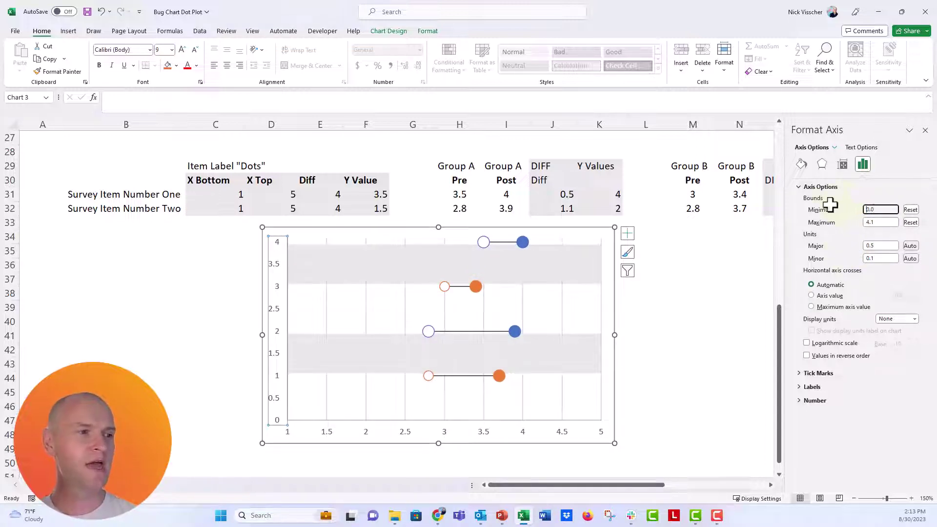
# Step: Increase the line width of the light gray band error bars to 43.75 pt
pyautogui.click(482, 266)
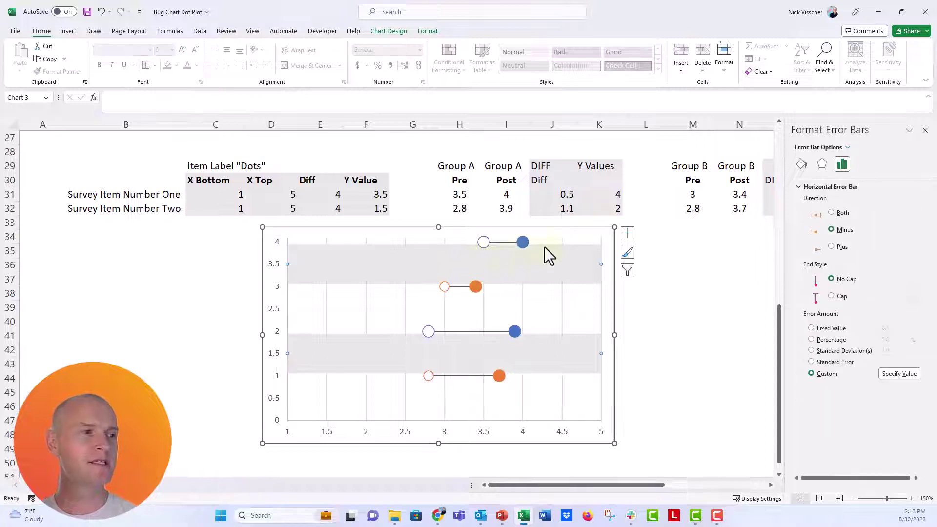
pyautogui.click(799, 166)
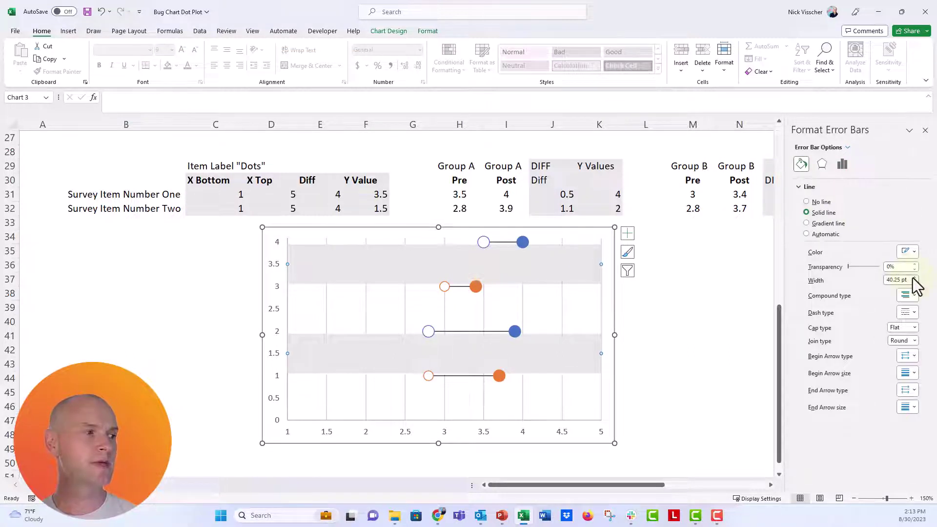
pyautogui.click(913, 278)
pyautogui.click(913, 278)
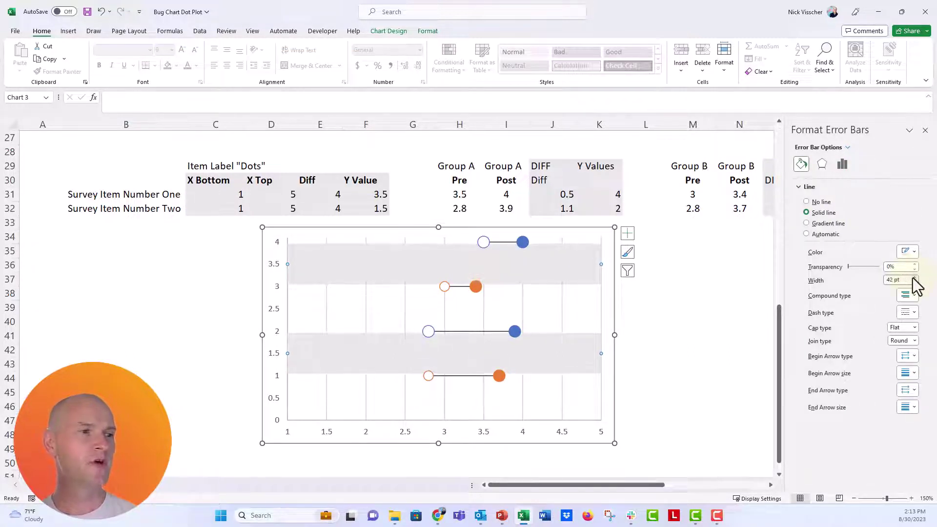
pyautogui.click(914, 278)
pyautogui.click(913, 278)
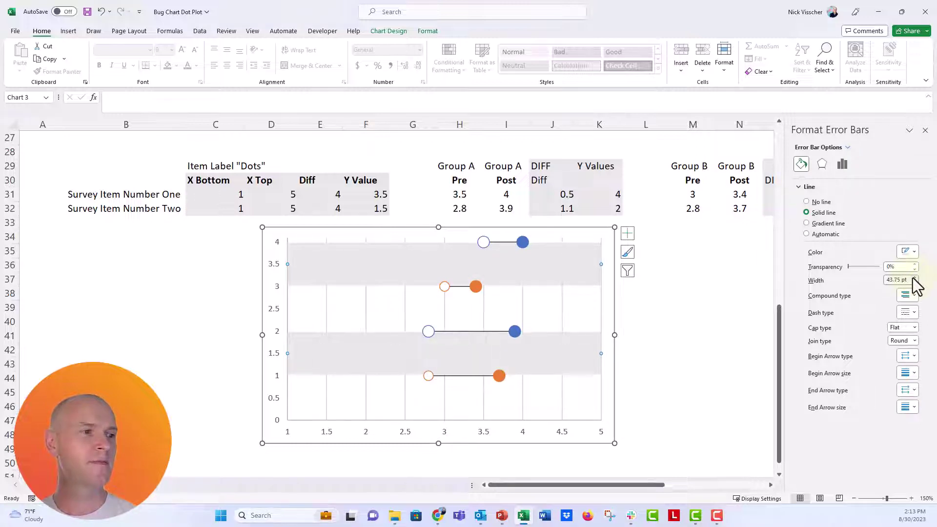
pyautogui.click(739, 336)
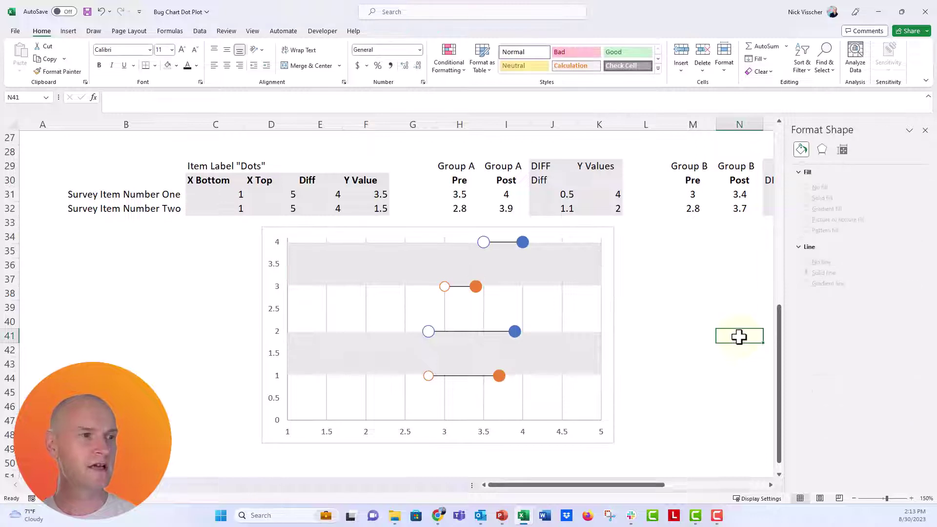
# Step: Recolor the chart's vertical gridlines light gray and delete the vertical axis
pyautogui.click(366, 307)
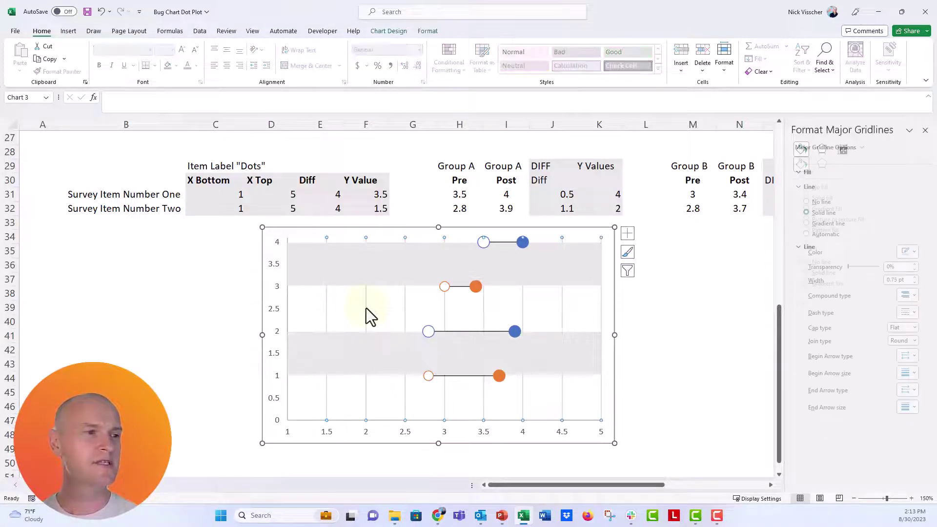
pyautogui.click(910, 254)
pyautogui.click(874, 285)
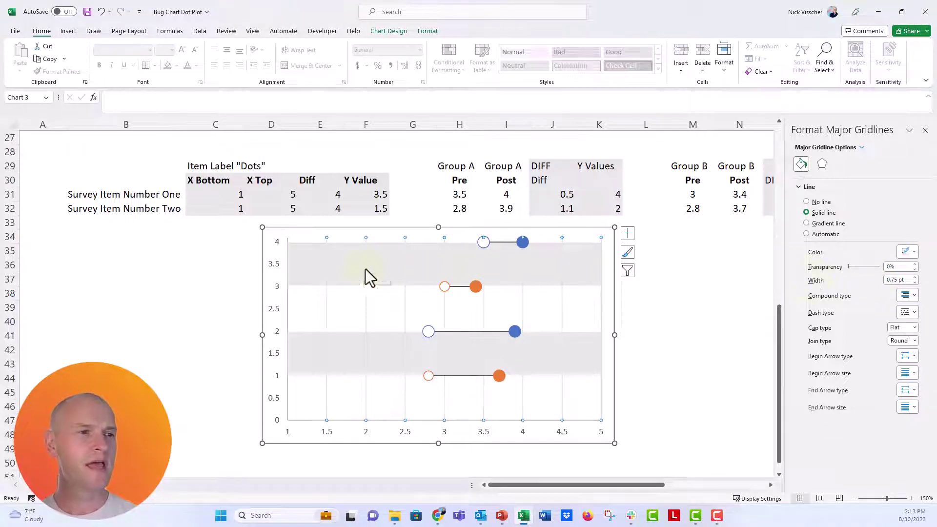
pyautogui.click(278, 269)
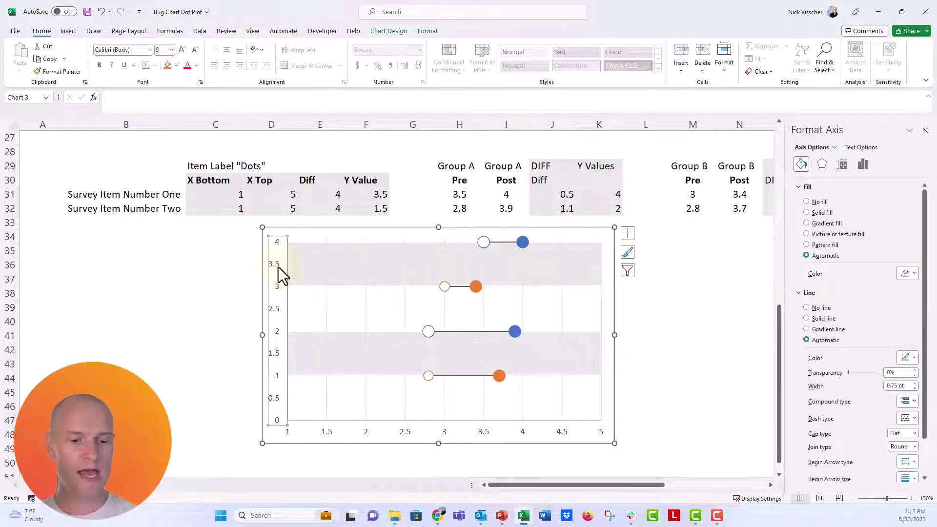
pyautogui.press('Delete')
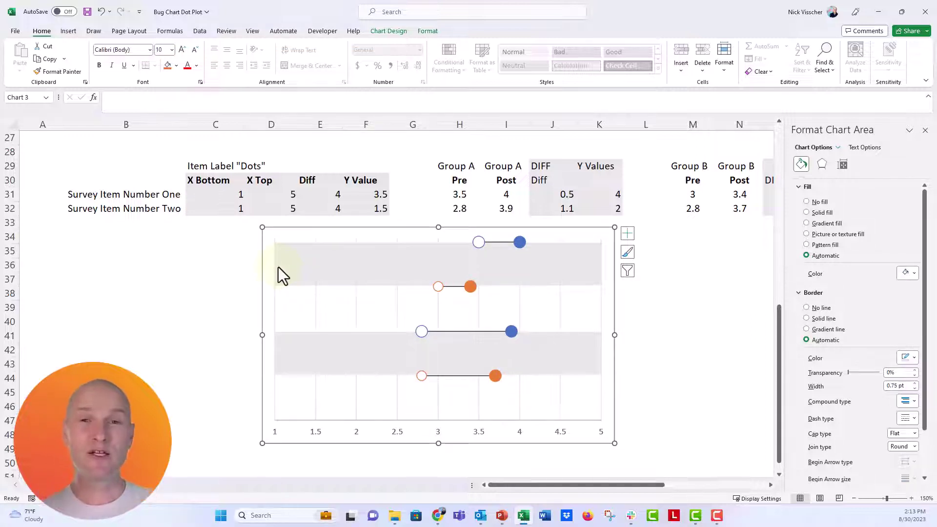
# Step: Add data labels to the X Bottom series
pyautogui.click(274, 264)
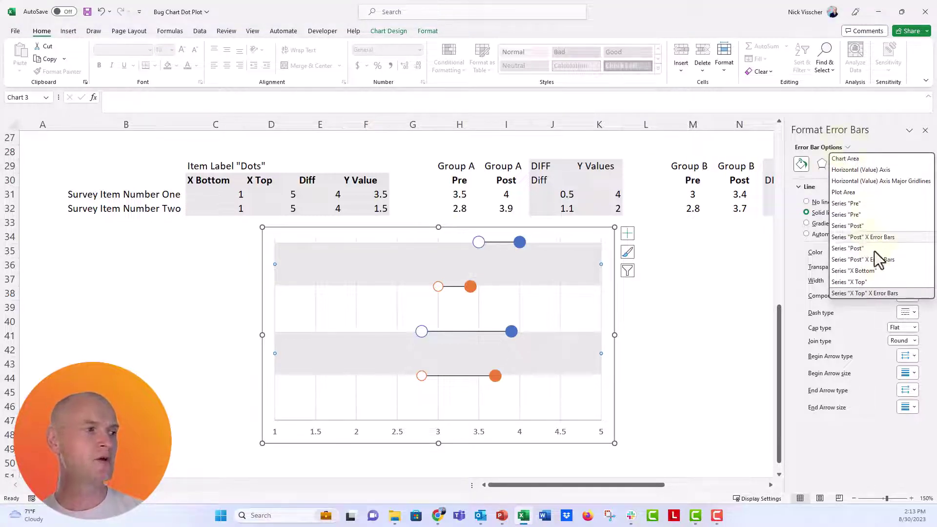
pyautogui.click(880, 272)
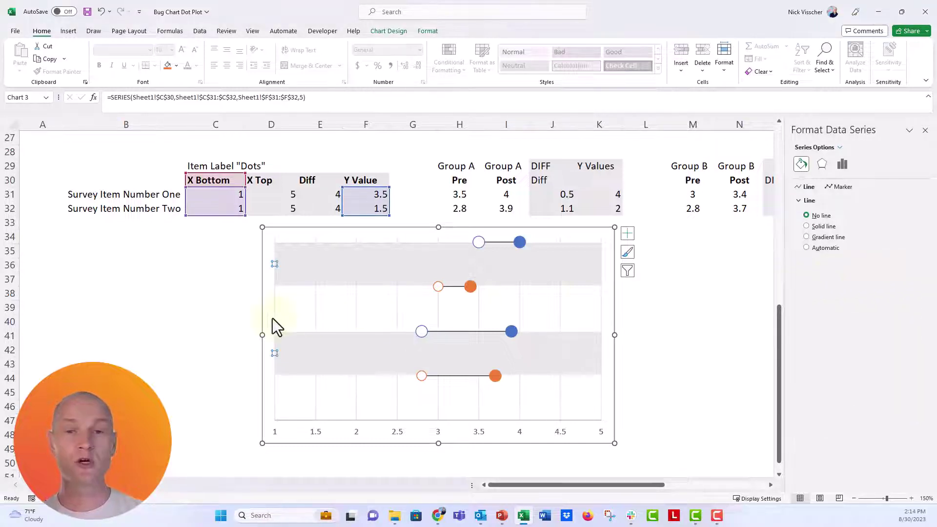
pyautogui.rightClick(273, 264)
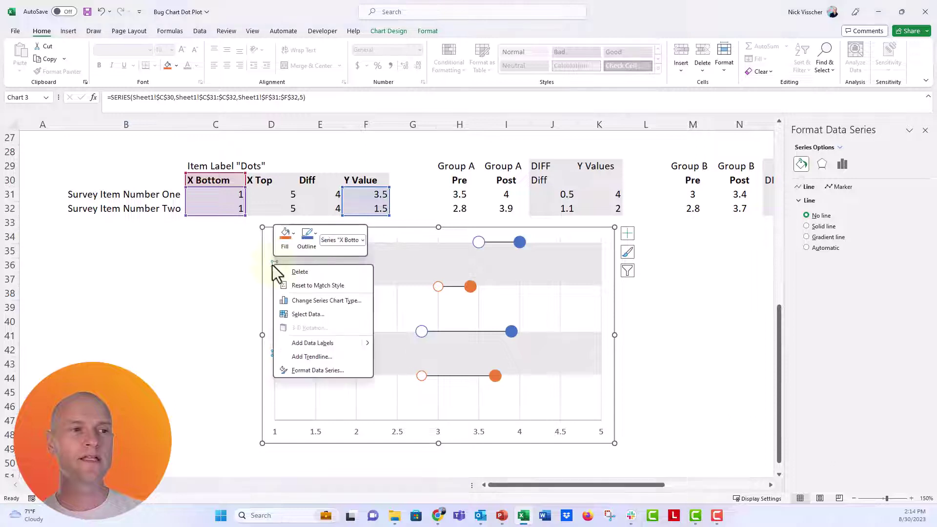
pyautogui.click(296, 343)
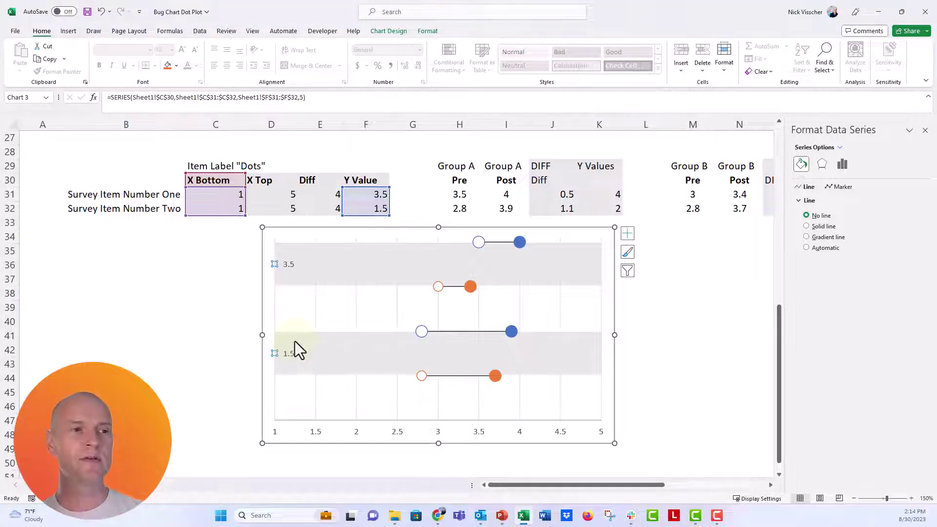
# Step: Replace the Y value in the X Bottom data labels with the survey item names from cells B31:B32
pyautogui.click(288, 265)
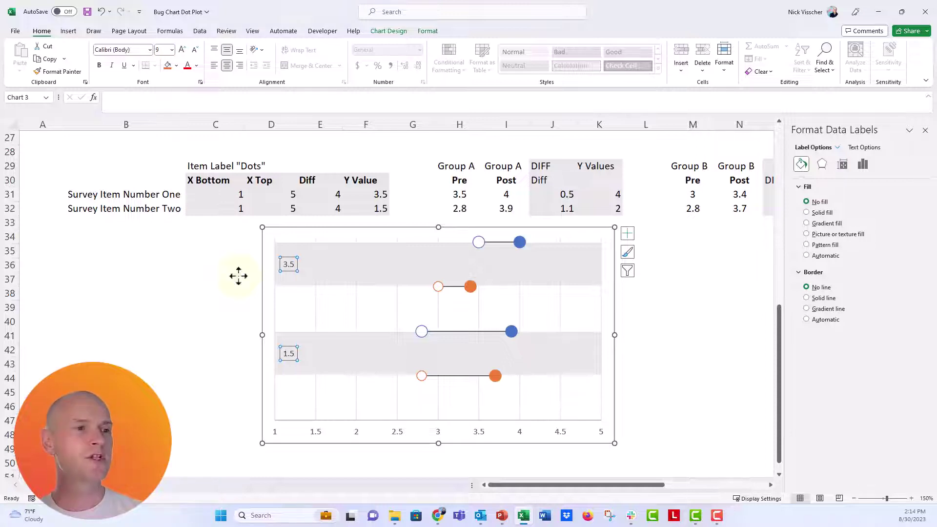
pyautogui.click(864, 168)
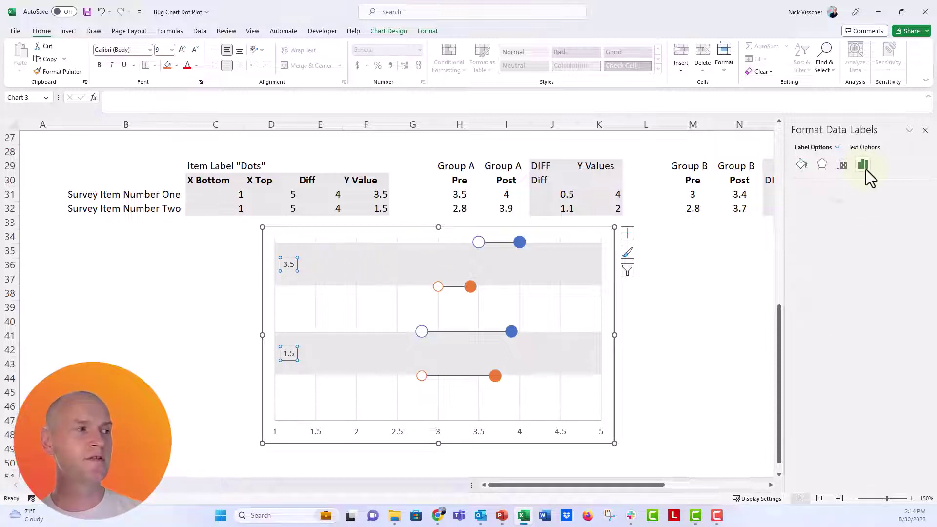
pyautogui.click(803, 188)
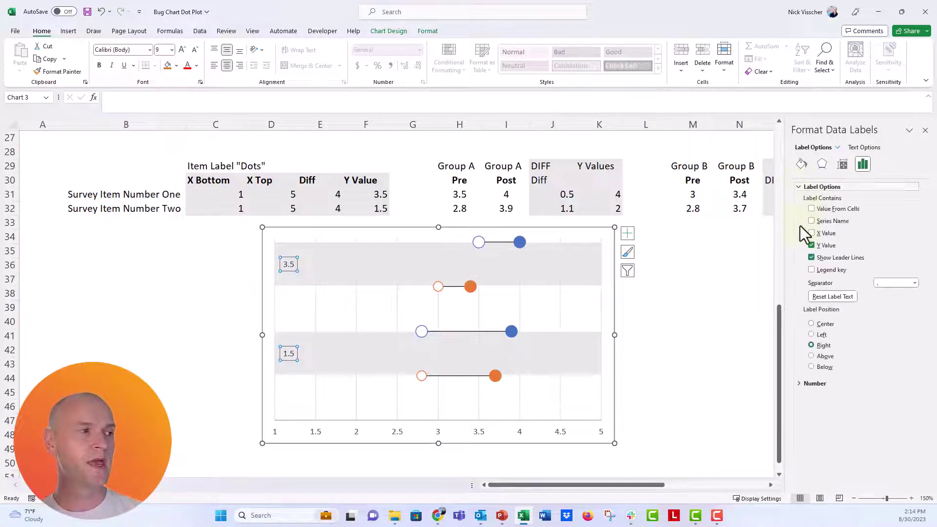
pyautogui.click(811, 245)
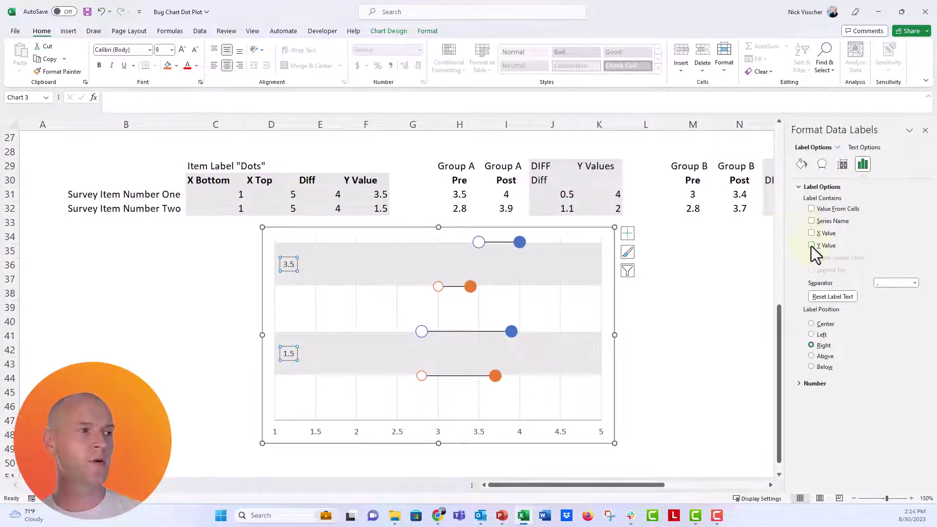
pyautogui.click(810, 208)
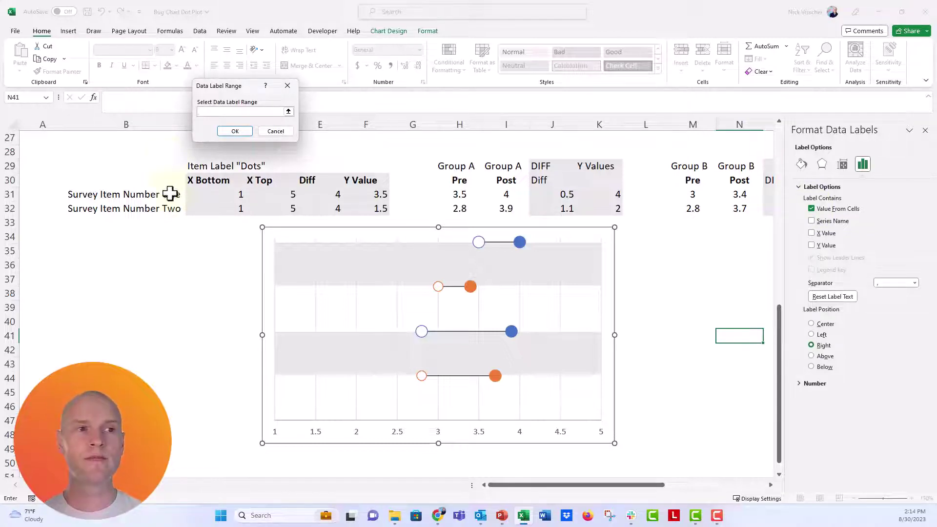
pyautogui.moveTo(172, 193); pyautogui.dragTo(171, 209)
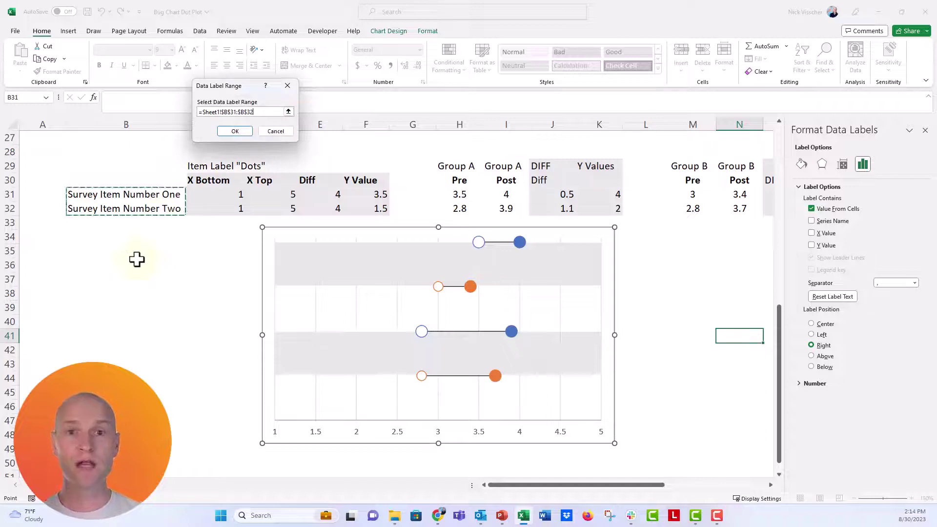
pyautogui.click(234, 131)
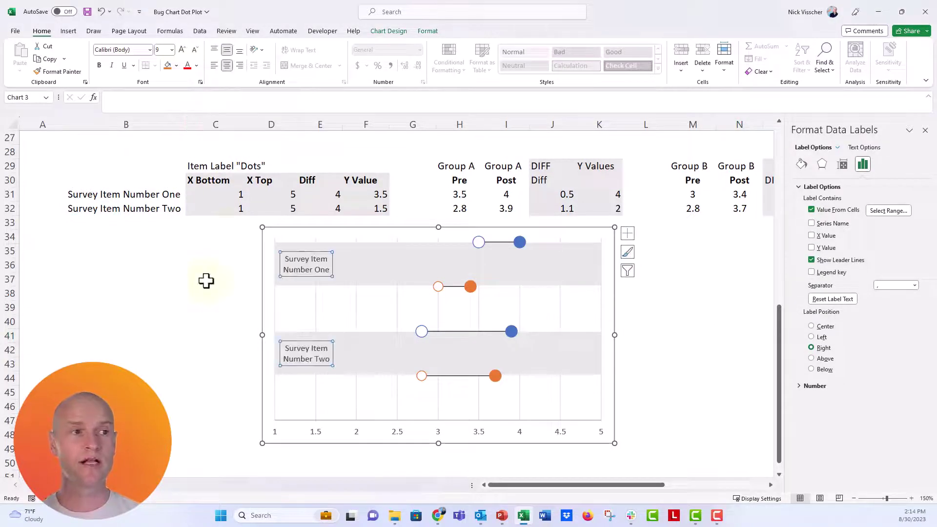
# Step: Narrow the plot area from its left edge and set the survey item label position to Left
pyautogui.click(334, 305)
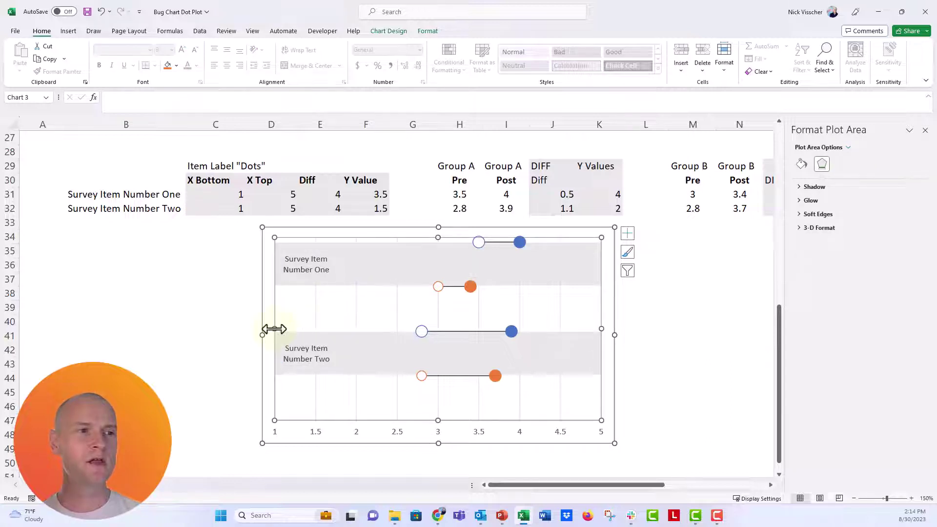
pyautogui.moveTo(274, 328); pyautogui.dragTo(335, 327)
pyautogui.click(356, 264)
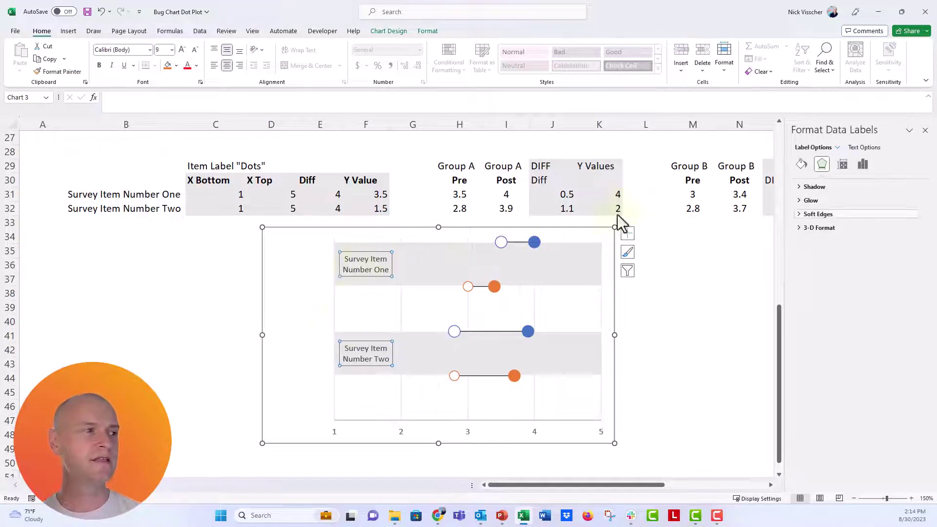
pyautogui.click(863, 165)
pyautogui.click(832, 188)
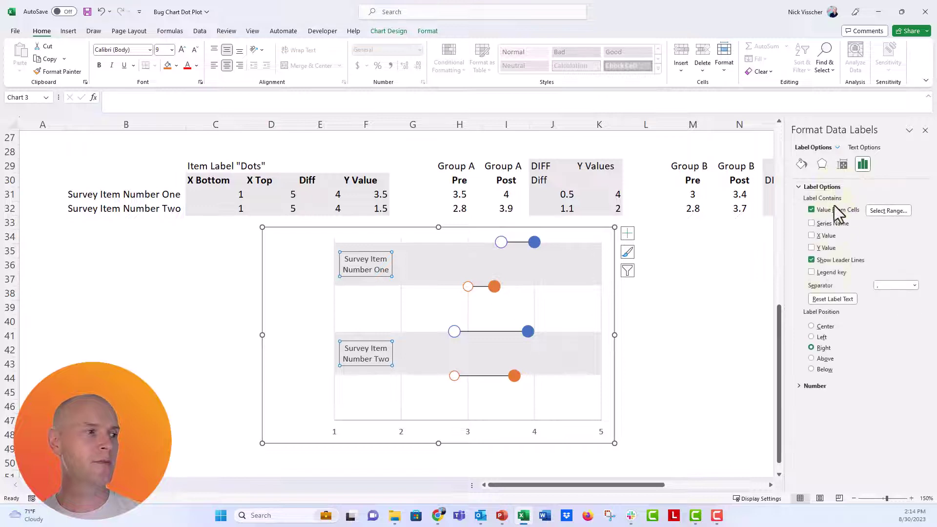
pyautogui.click(821, 337)
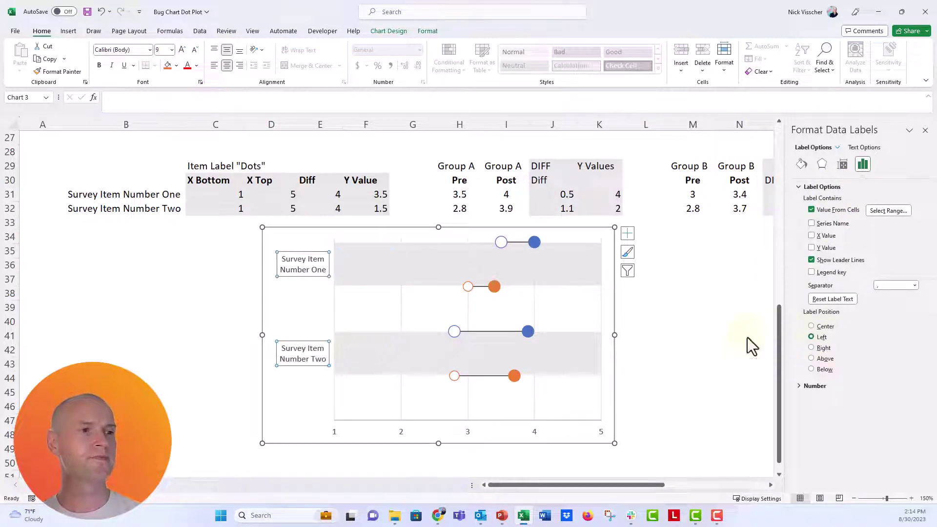
pyautogui.click(188, 341)
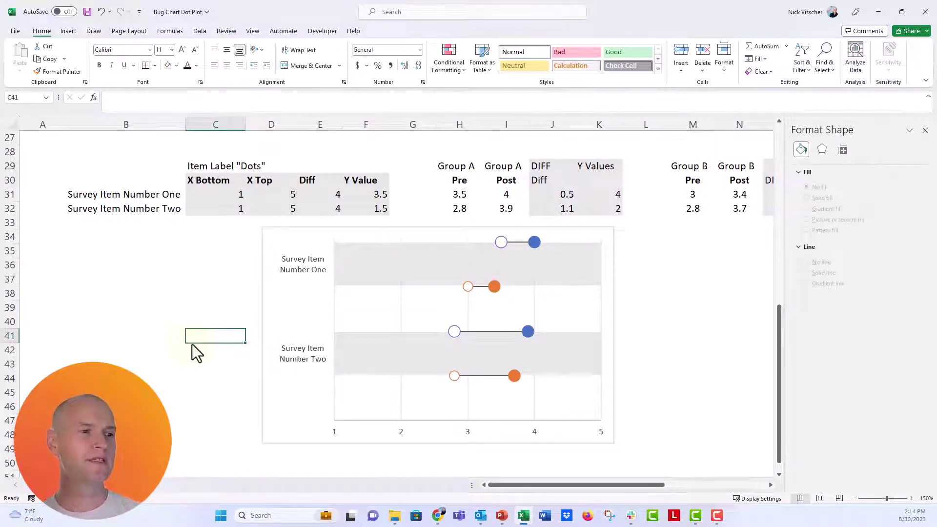
# Step: Remove the line from the chart's horizontal axis
pyautogui.click(397, 433)
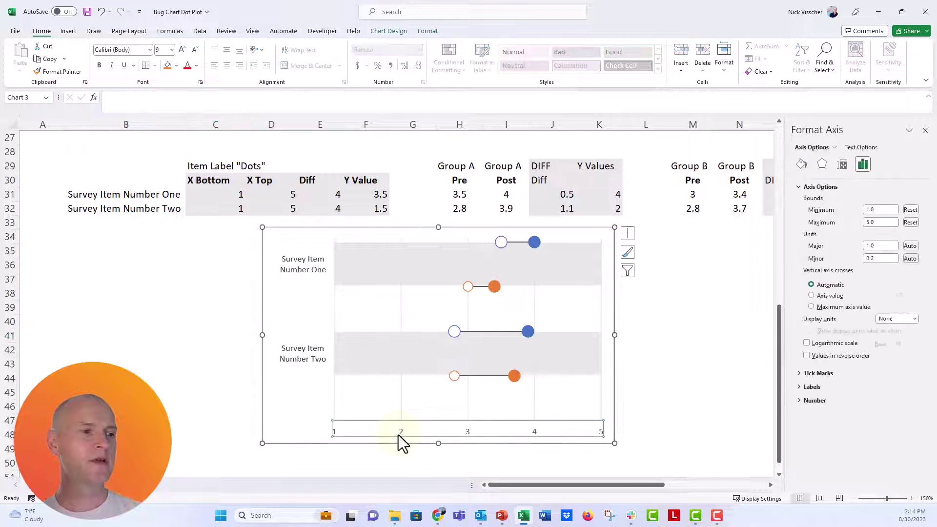
pyautogui.click(800, 165)
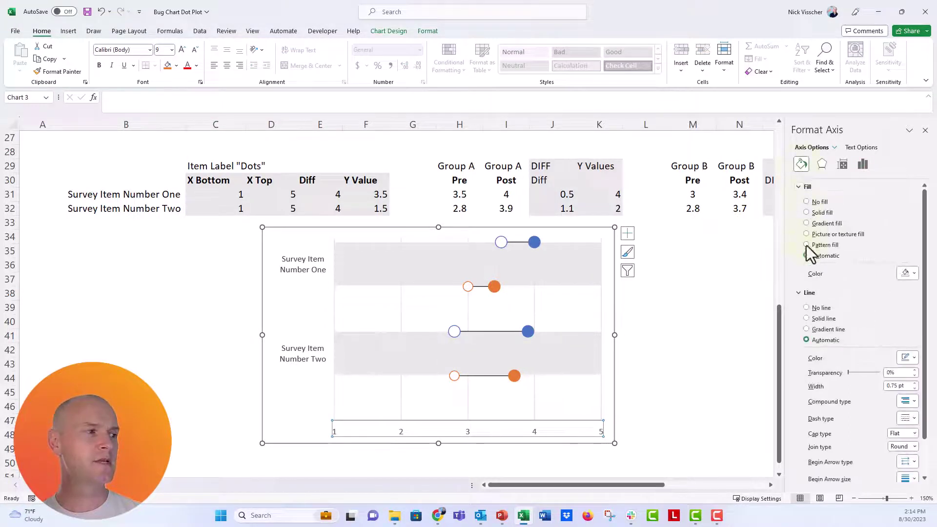
pyautogui.click(812, 309)
pyautogui.click(689, 390)
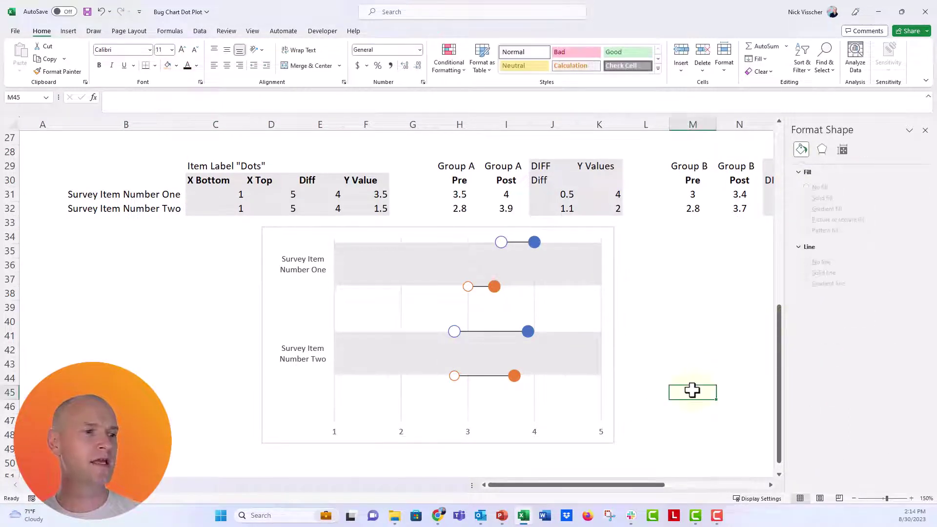
# Step: Lower the plot area's top edge to leave blank space above the first row of dots
pyautogui.click(429, 311)
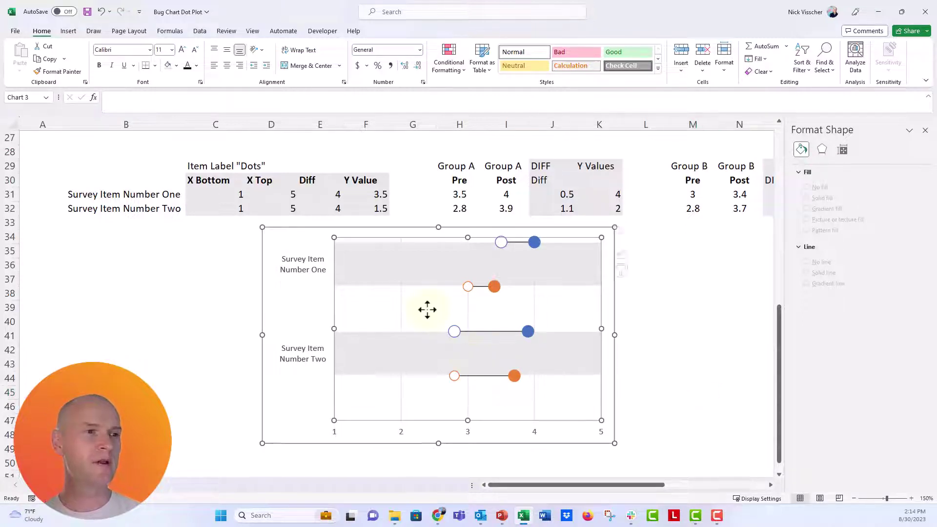
pyautogui.moveTo(468, 238); pyautogui.dragTo(464, 259)
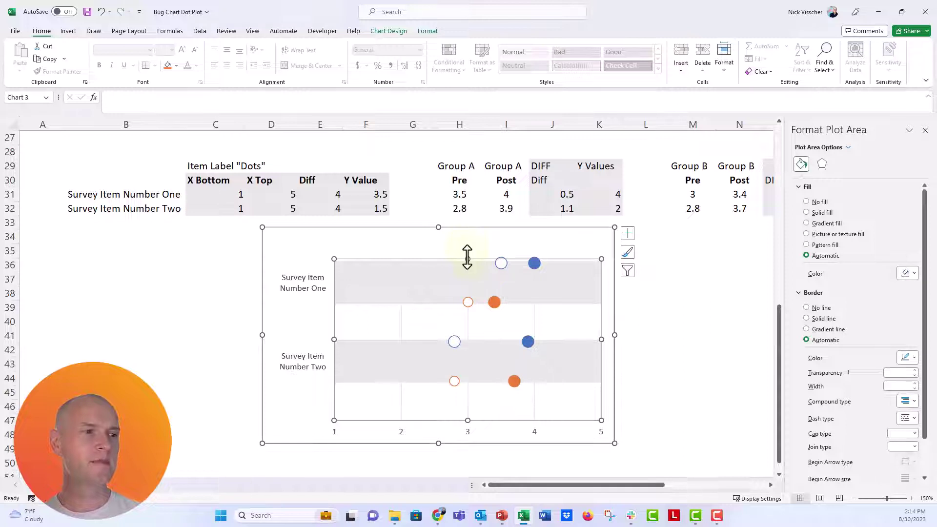
pyautogui.click(230, 379)
pyautogui.click(432, 289)
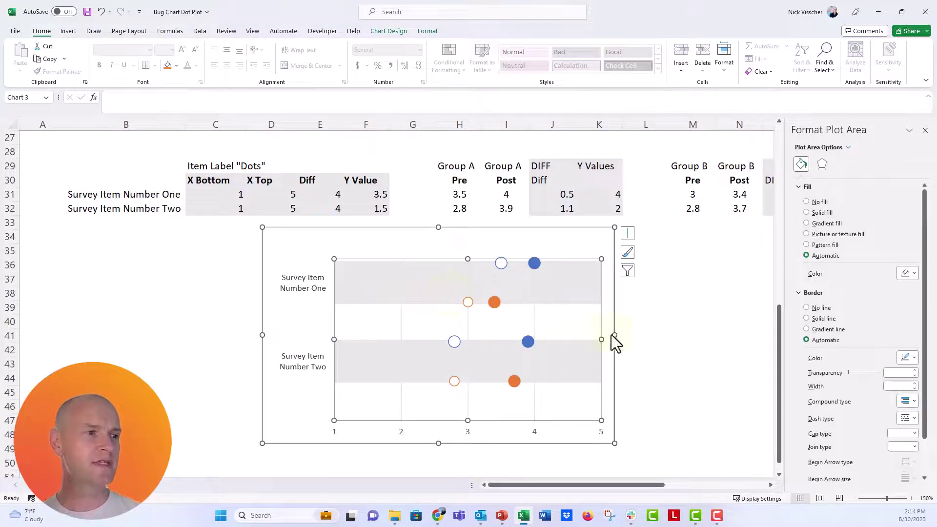
pyautogui.click(629, 339)
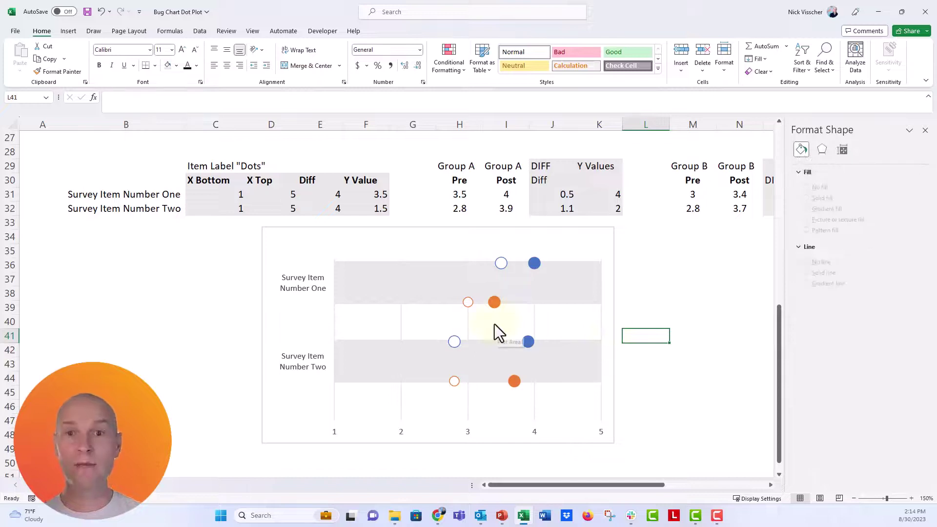
# Step: Reduce the line width of the gray band error bars to 38.75 pt
pyautogui.click(444, 285)
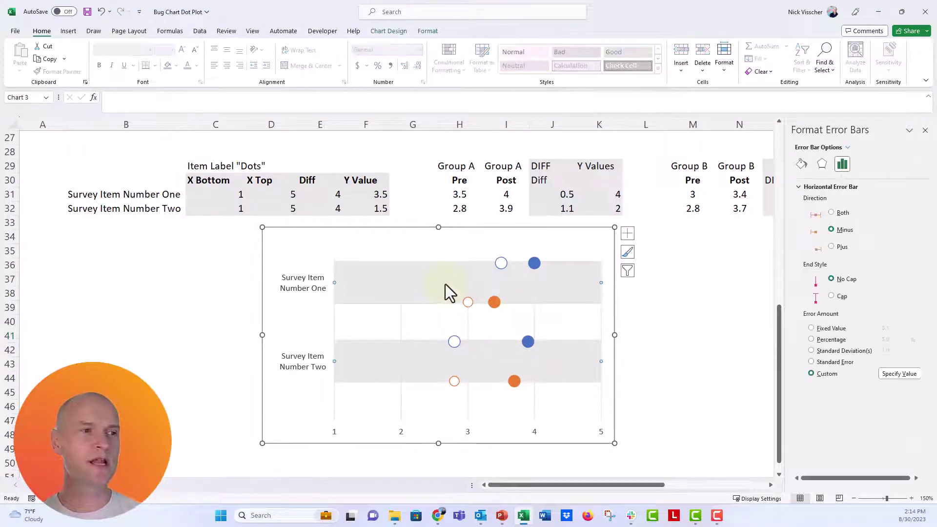
pyautogui.click(800, 166)
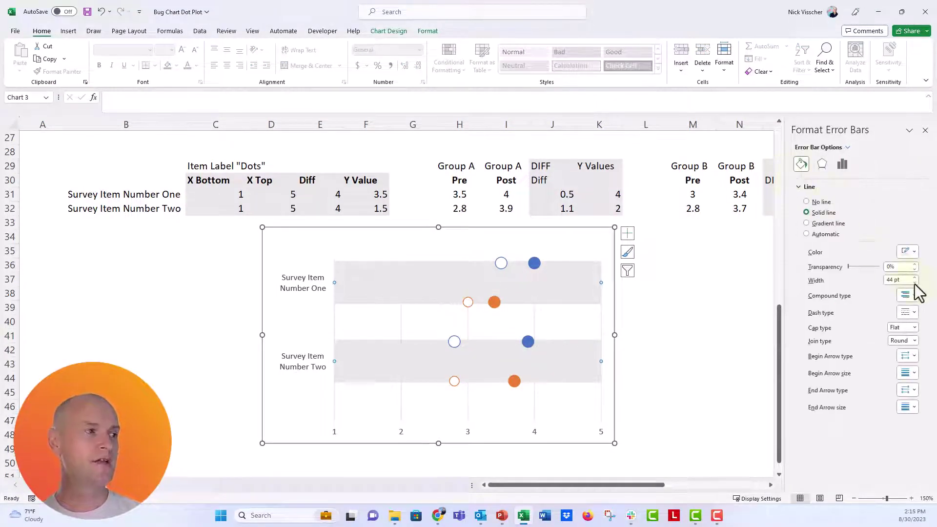
pyautogui.click(915, 283)
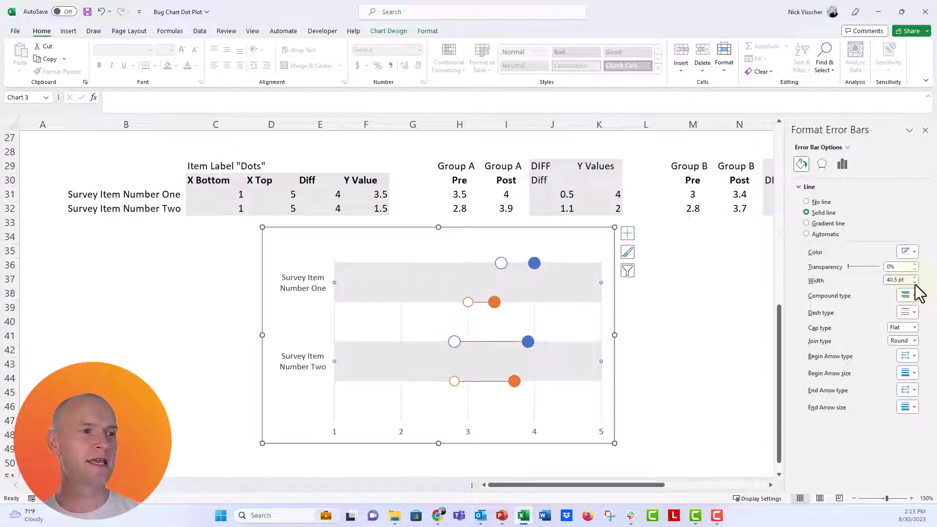
pyautogui.click(915, 283)
pyautogui.click(915, 283)
pyautogui.click(915, 283)
pyautogui.click(916, 283)
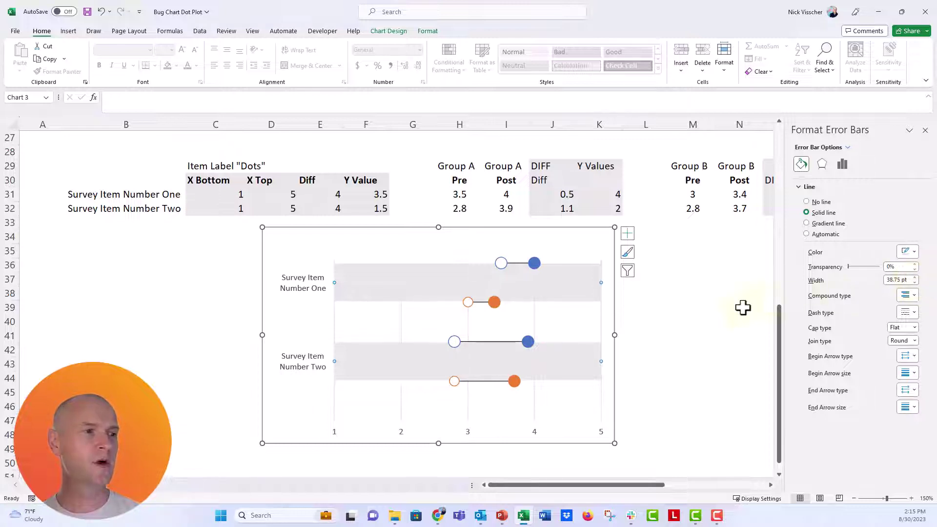
pyautogui.click(703, 312)
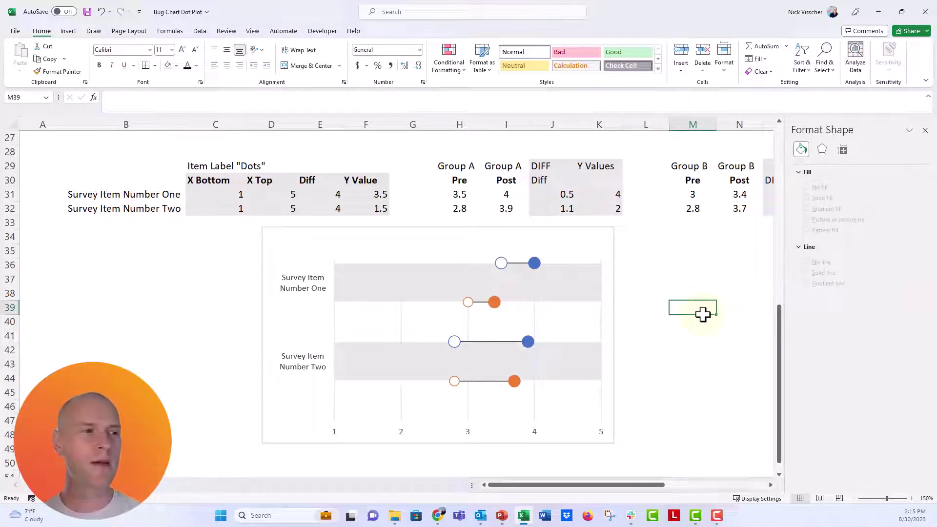
# Step: Add a data label to the Group A Pre dot of Survey Item Number One and position it Above
pyautogui.click(500, 265)
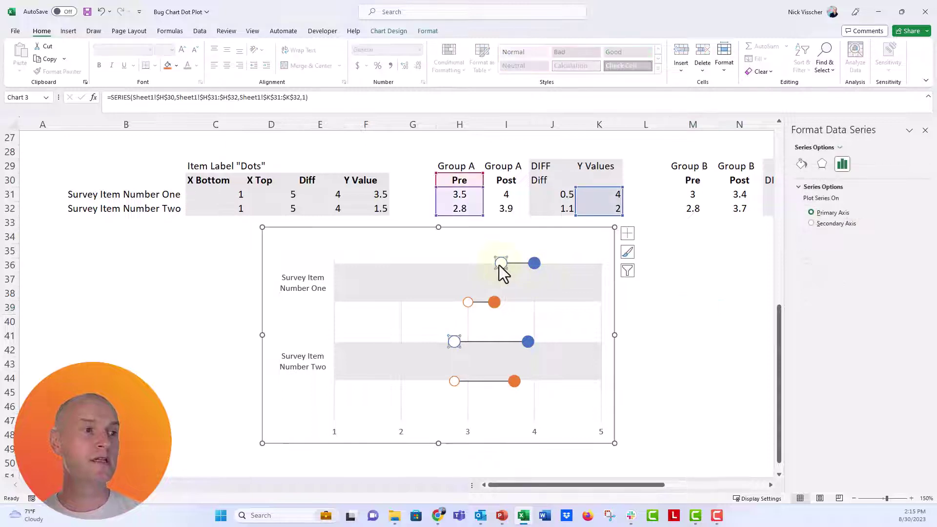
pyautogui.click(499, 264)
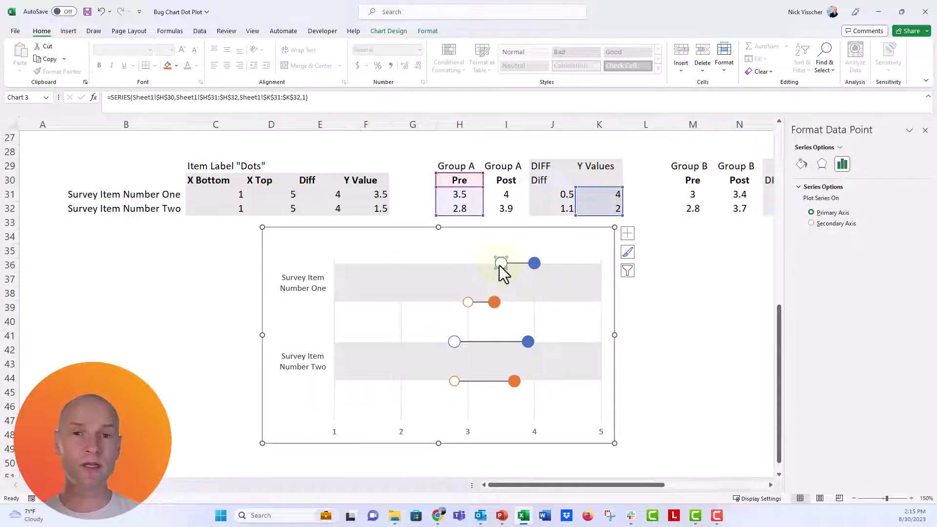
pyautogui.rightClick(500, 265)
pyautogui.click(521, 344)
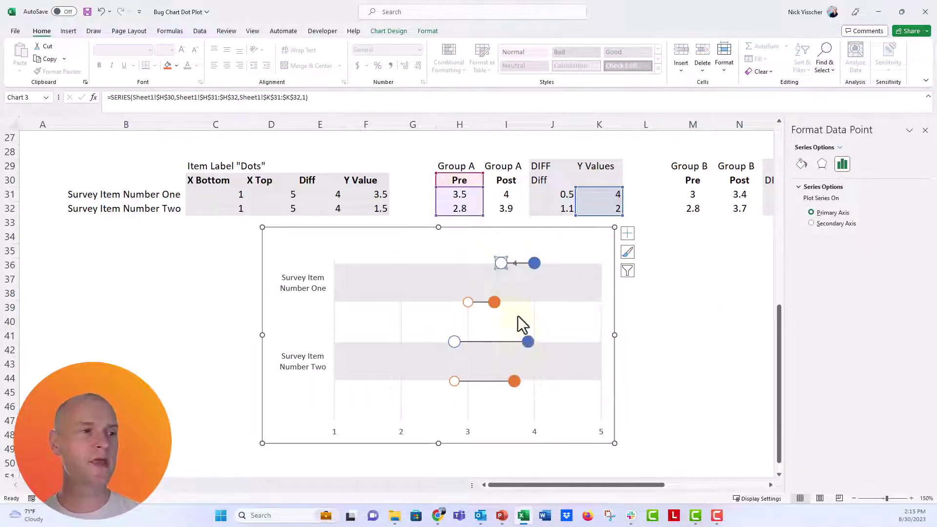
pyautogui.click(513, 263)
pyautogui.click(862, 165)
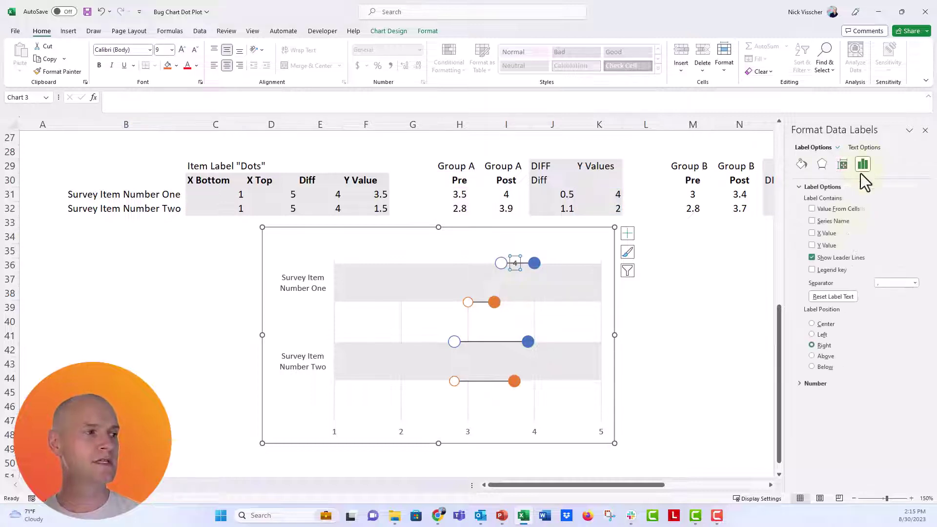
pyautogui.click(820, 358)
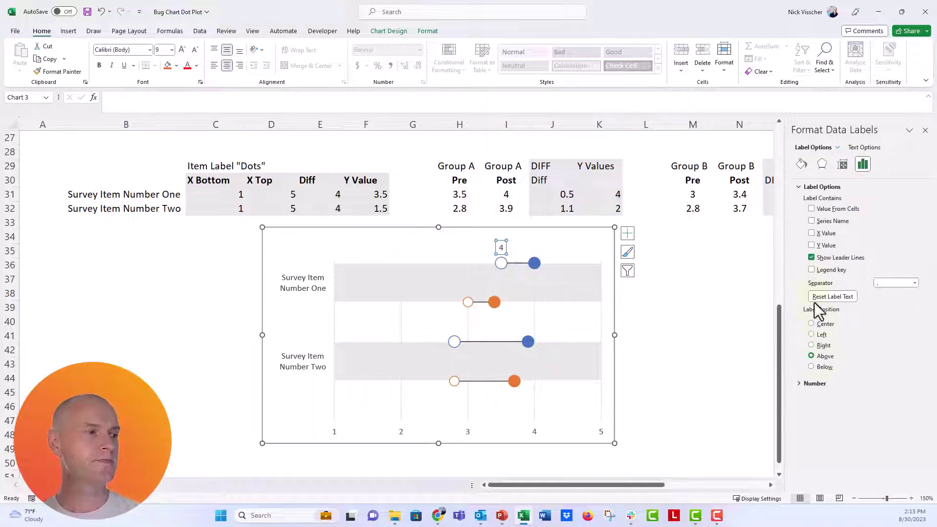
# Step: Show the series name instead of the Y value in the Group A Pre labels, and remove the label at Survey Item Number Two
pyautogui.click(812, 221)
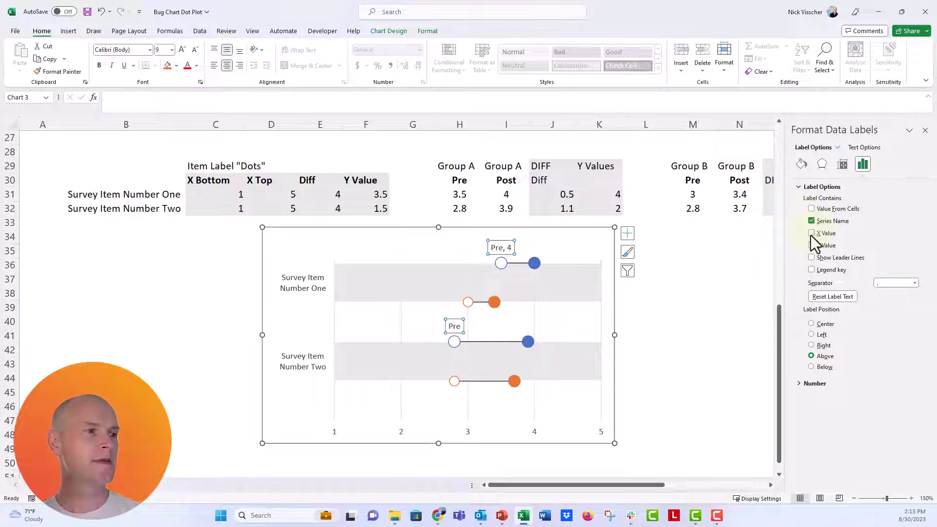
pyautogui.click(810, 234)
pyautogui.click(811, 234)
pyautogui.click(811, 246)
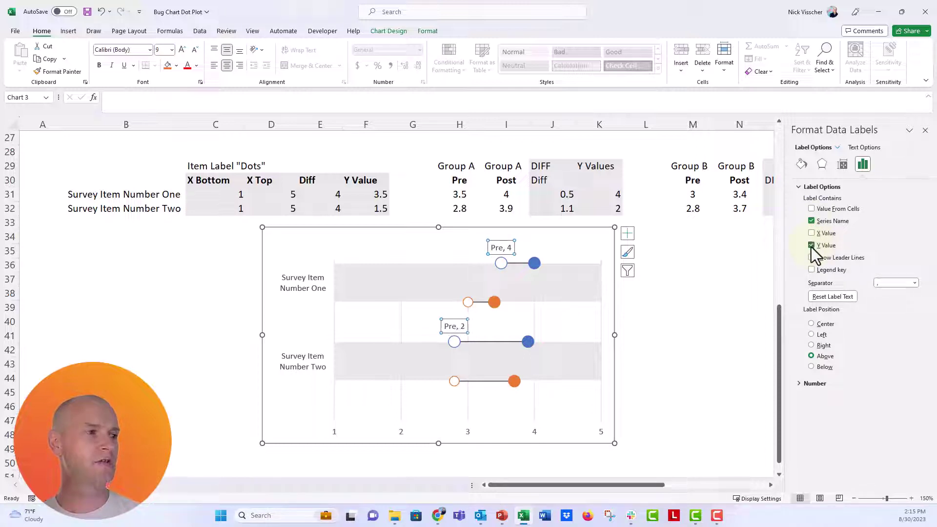
pyautogui.click(811, 246)
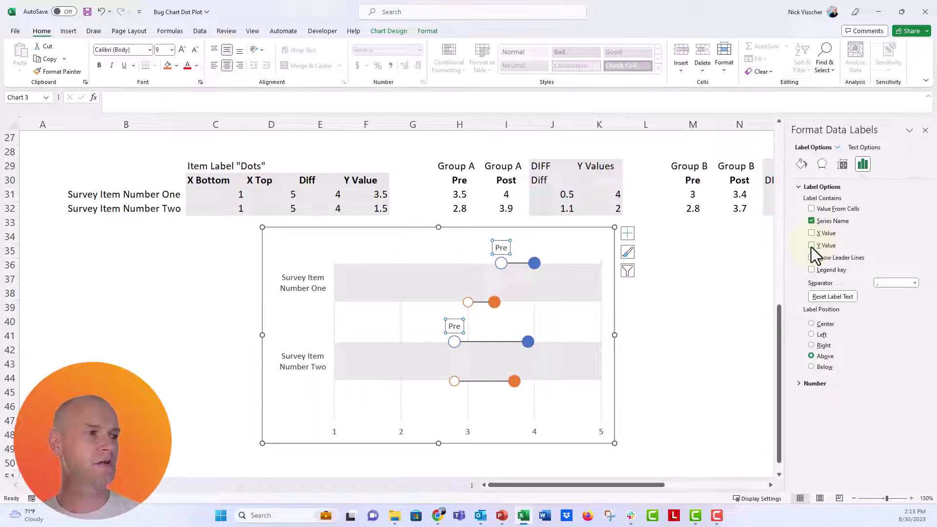
pyautogui.click(451, 326)
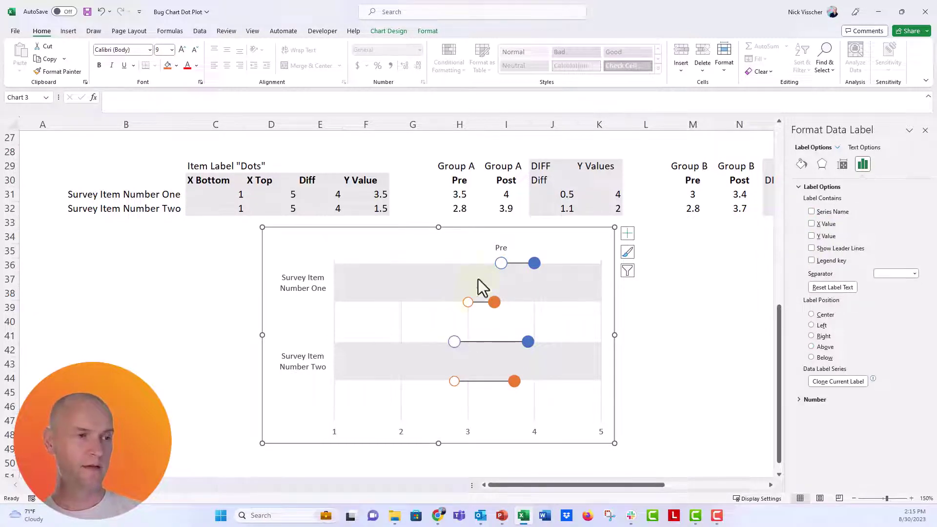
# Step: Add a data label to only the Group A Post dot of Survey Item Number One
pyautogui.click(534, 263)
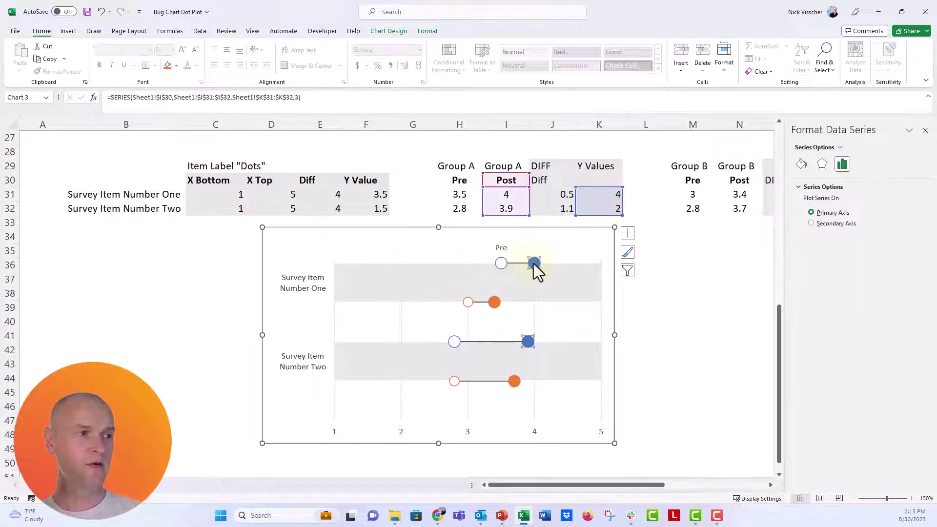
pyautogui.click(534, 264)
pyautogui.rightClick(534, 263)
pyautogui.click(545, 344)
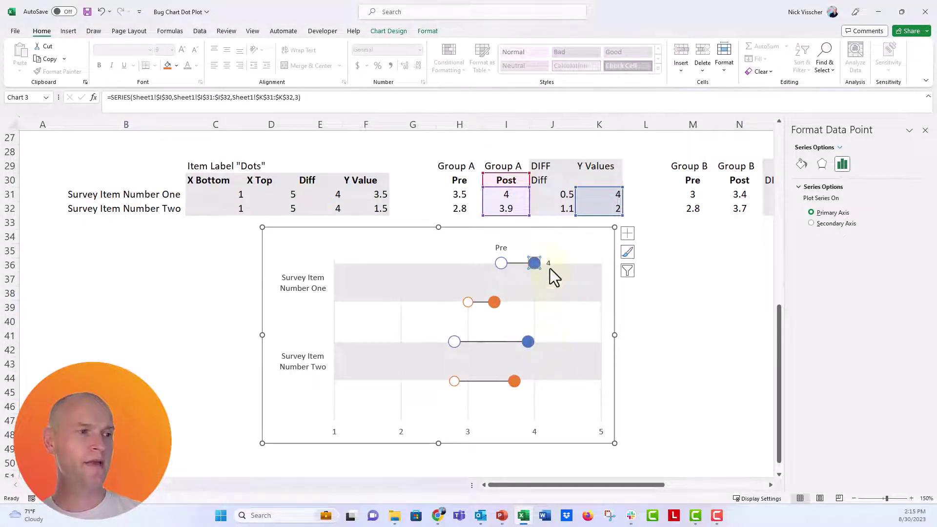
# Step: Position the Group A Post label Above its dot and make it show the series name instead of the Y value
pyautogui.click(548, 263)
pyautogui.click(548, 264)
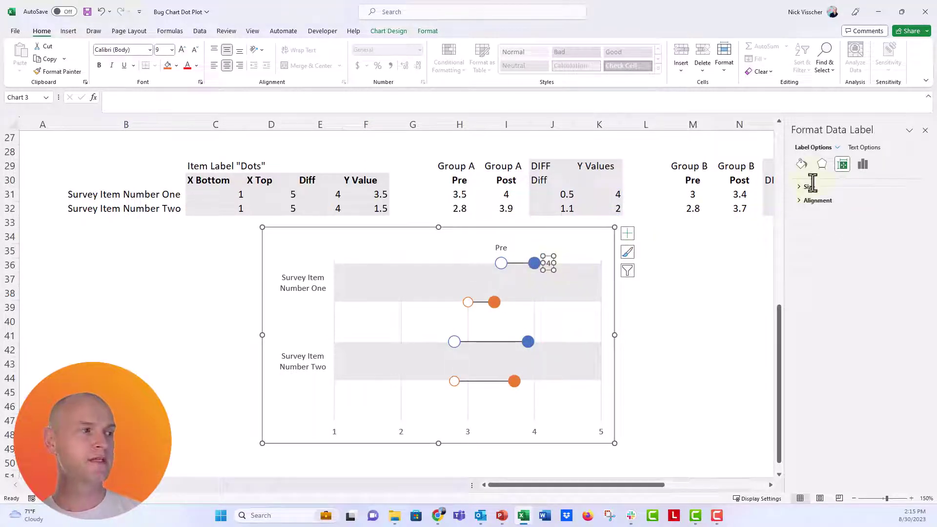
pyautogui.click(864, 165)
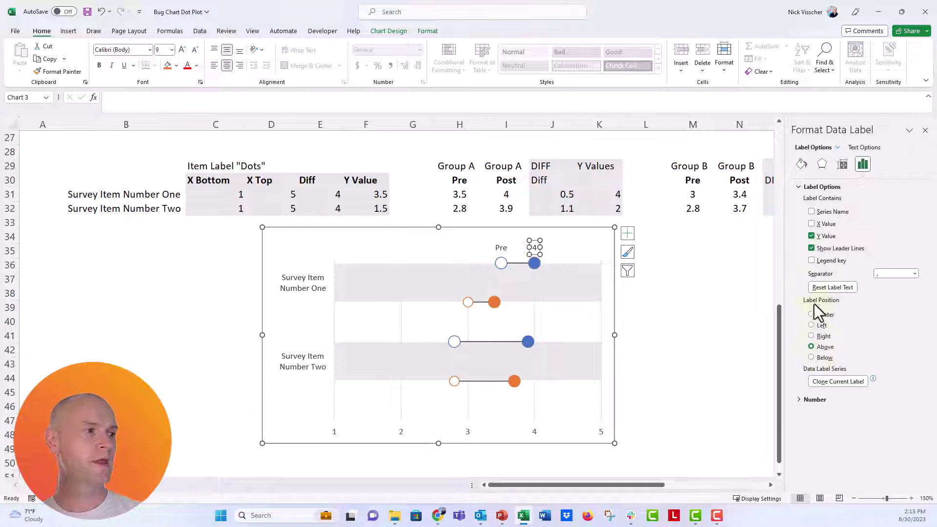
pyautogui.click(811, 236)
pyautogui.click(811, 212)
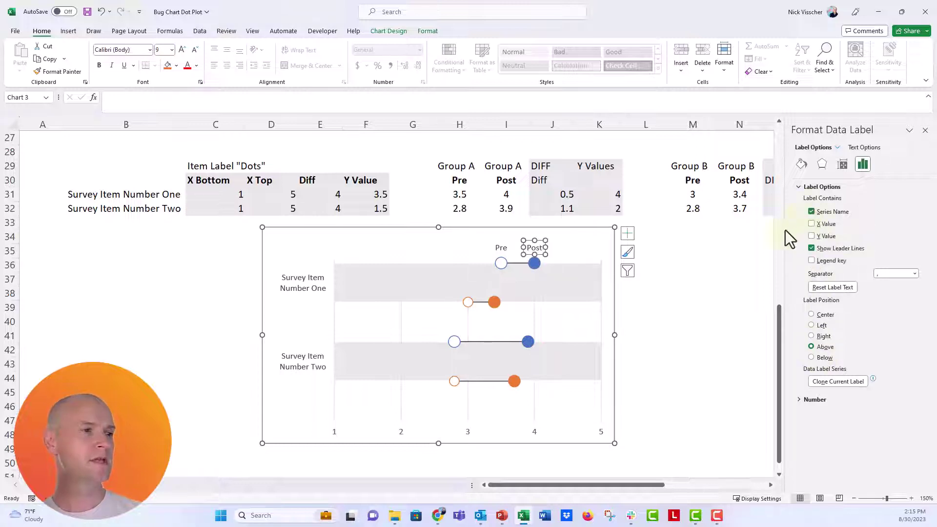
pyautogui.click(661, 314)
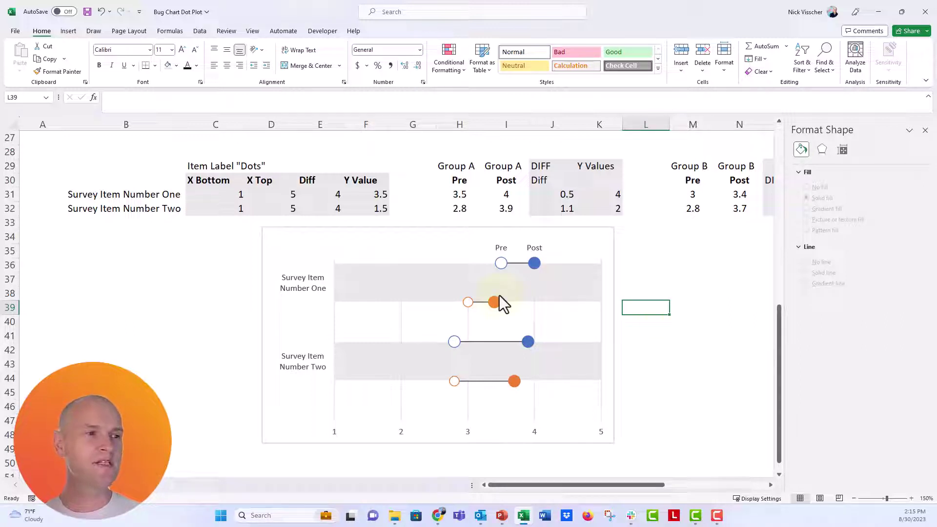
# Step: Set the marker size of the Group B Pre series to 12
pyautogui.click(466, 307)
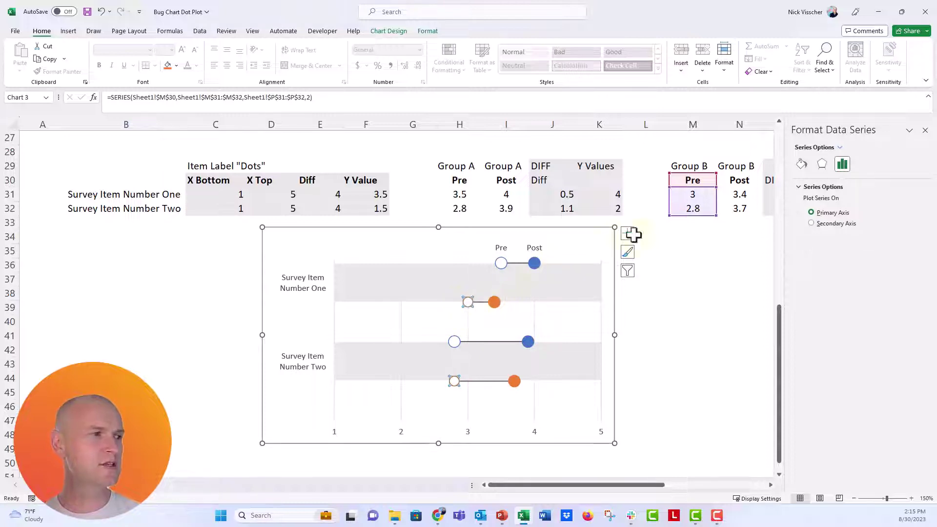
pyautogui.click(801, 165)
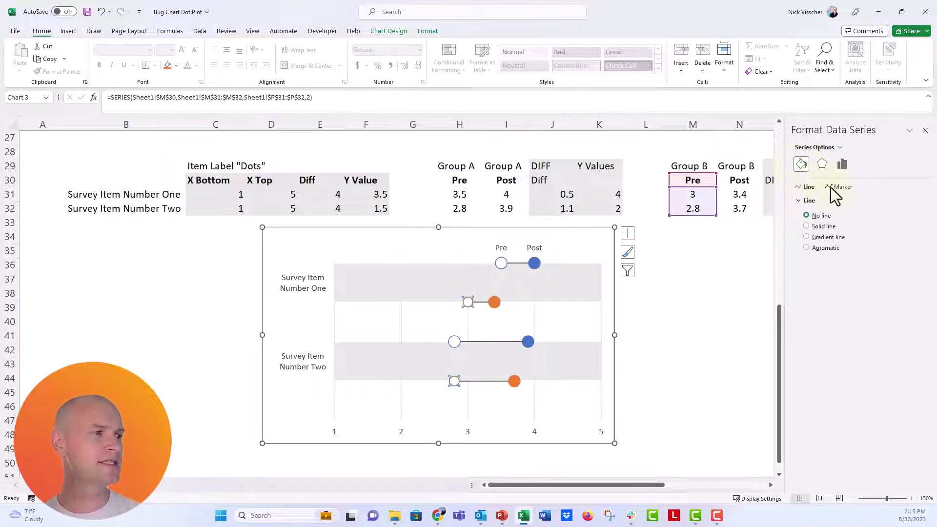
pyautogui.click(835, 188)
pyautogui.click(831, 201)
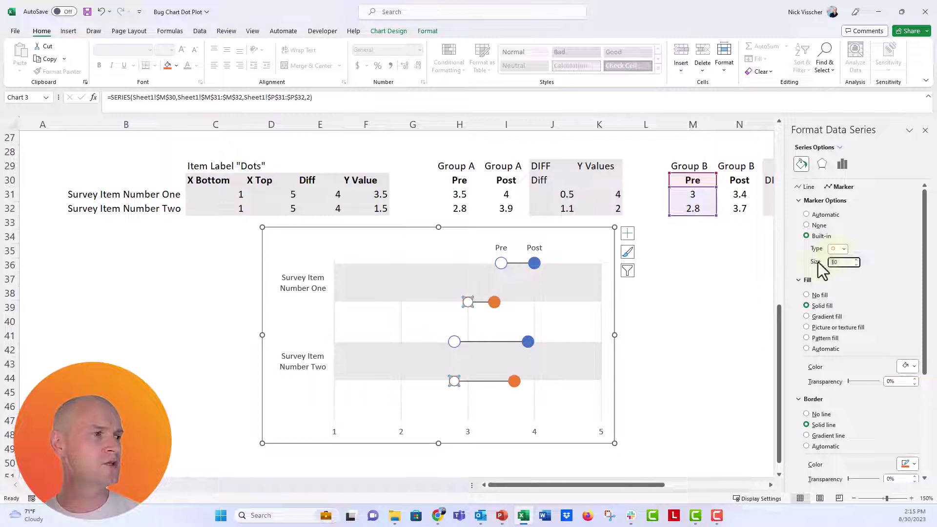
pyautogui.doubleClick(836, 262)
pyautogui.write('12')
pyautogui.press('Return')
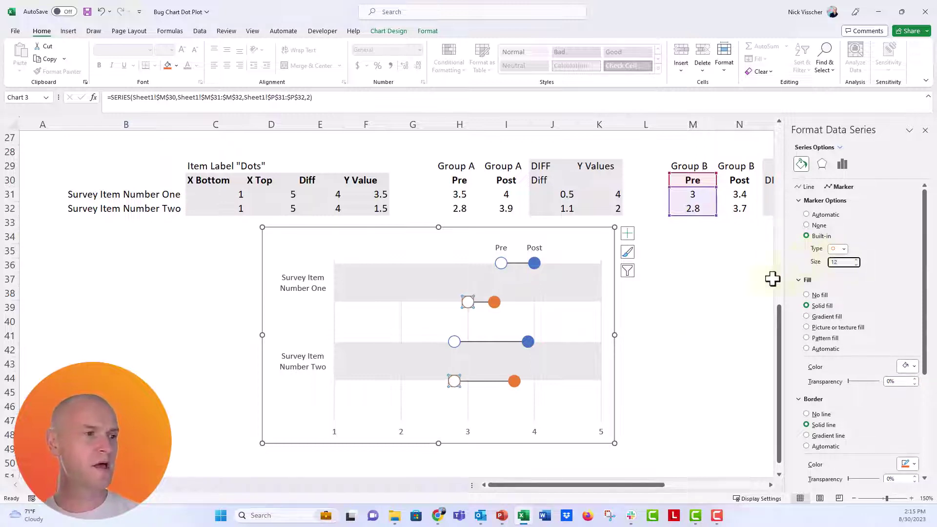
pyautogui.click(654, 338)
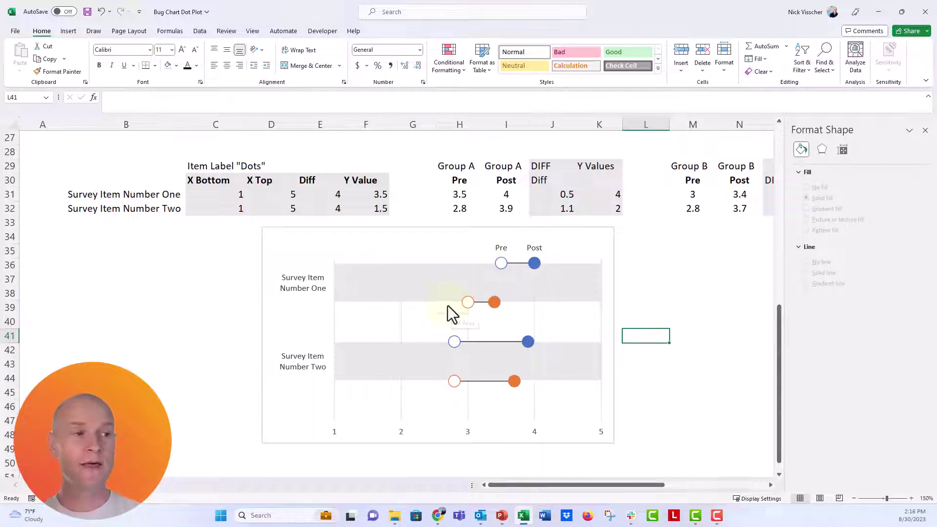
# Step: Start a new series in the chart's data source and take its name from the Group Labels cell R29
pyautogui.click(309, 228)
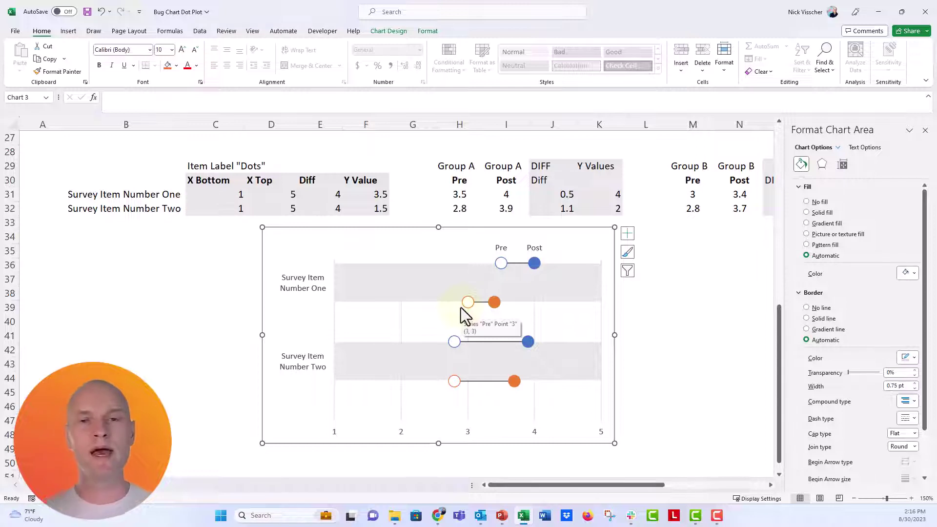
pyautogui.scroll(-1, 461, 307)
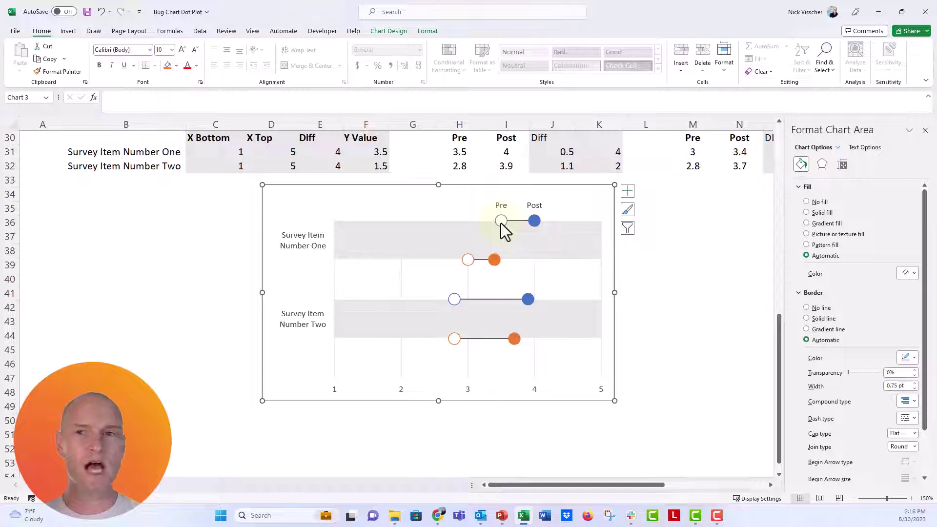
pyautogui.scroll(1, 501, 223)
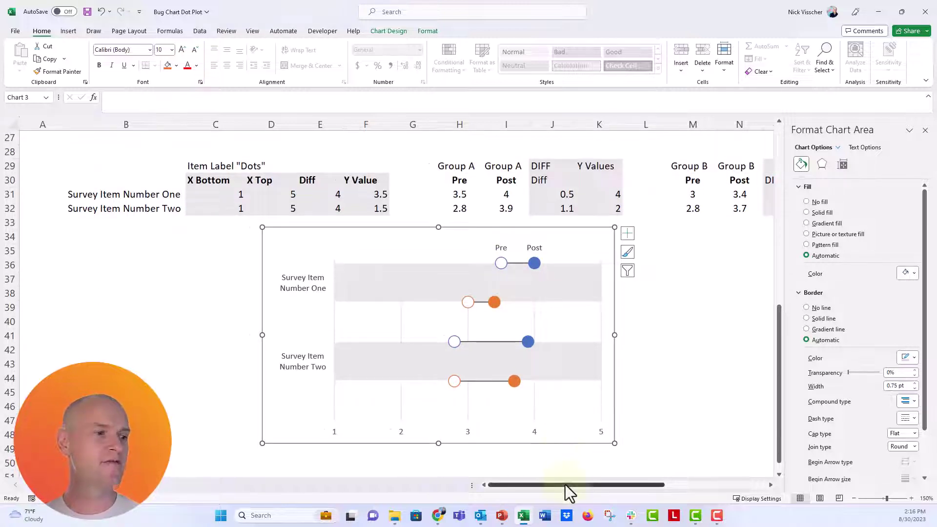
pyautogui.moveTo(565, 485); pyautogui.dragTo(660, 482)
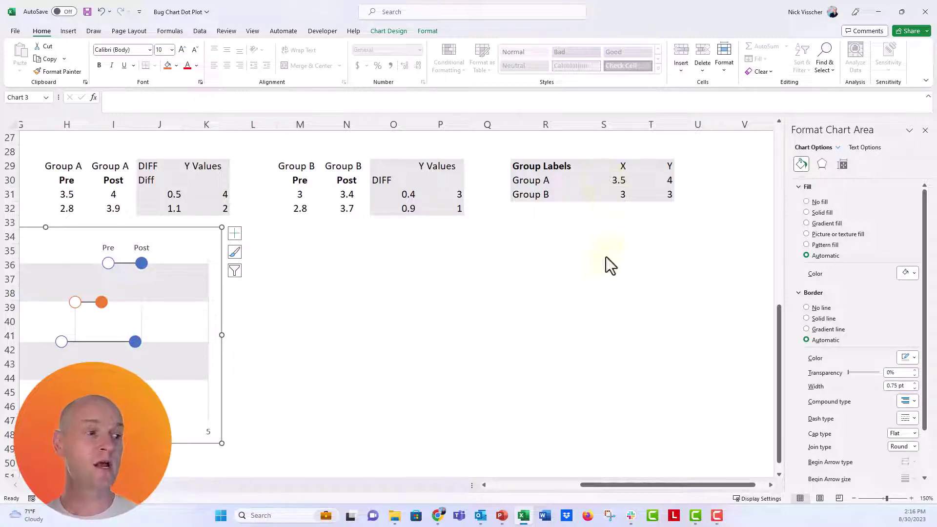
pyautogui.moveTo(613, 485); pyautogui.dragTo(579, 487)
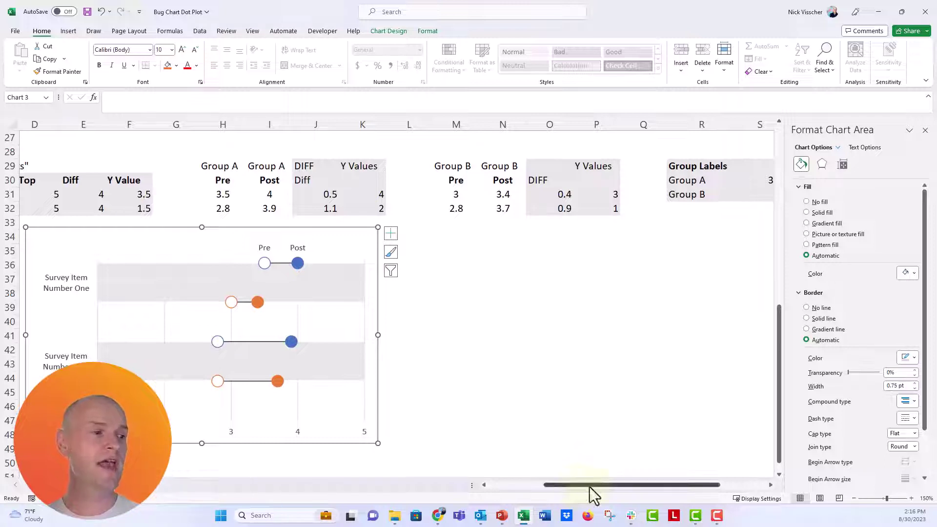
pyautogui.moveTo(590, 486); pyautogui.dragTo(504, 488)
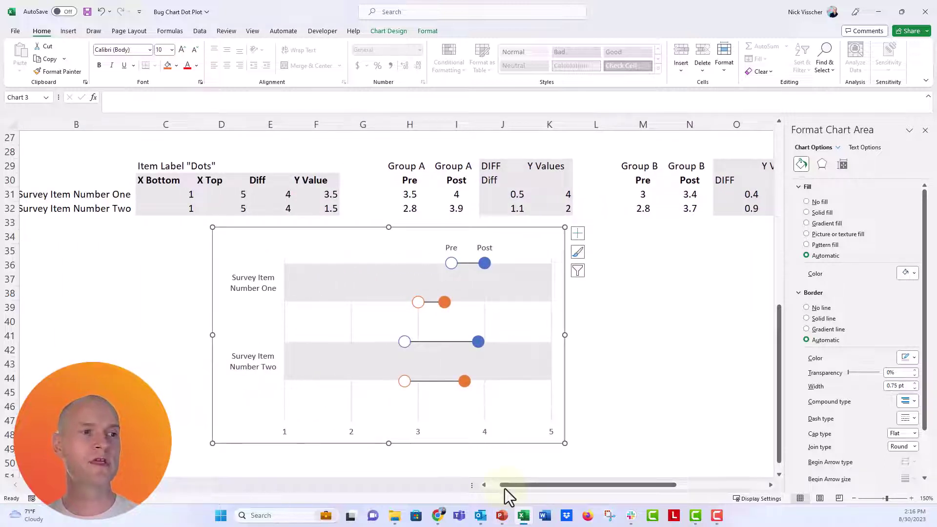
pyautogui.rightClick(332, 323)
pyautogui.click(344, 384)
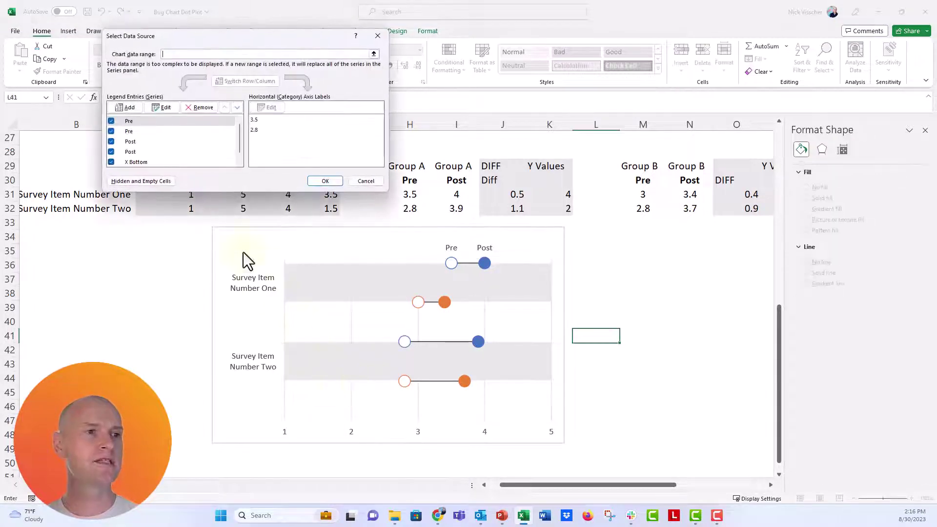
pyautogui.click(129, 107)
pyautogui.moveTo(552, 484); pyautogui.dragTo(669, 488)
pyautogui.click(661, 166)
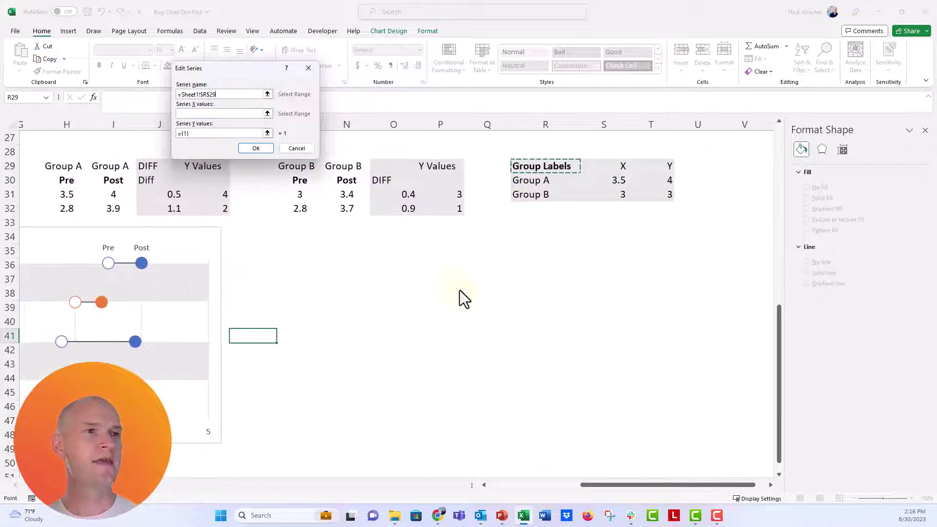
# Step: Set the new series' X values to S30:S31 and Y values to T30:T31, and accept the data source
pyautogui.click(268, 114)
pyautogui.moveTo(605, 180); pyautogui.dragTo(605, 195)
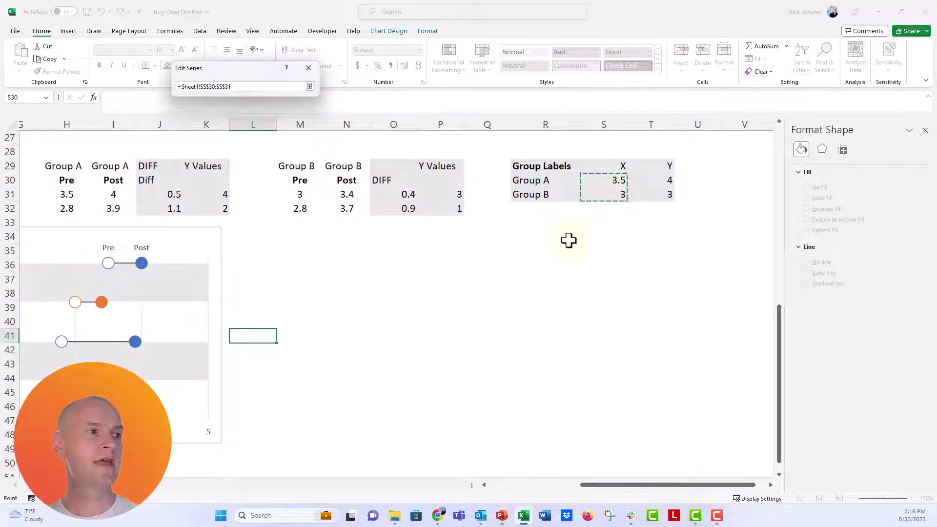
pyautogui.press('Return')
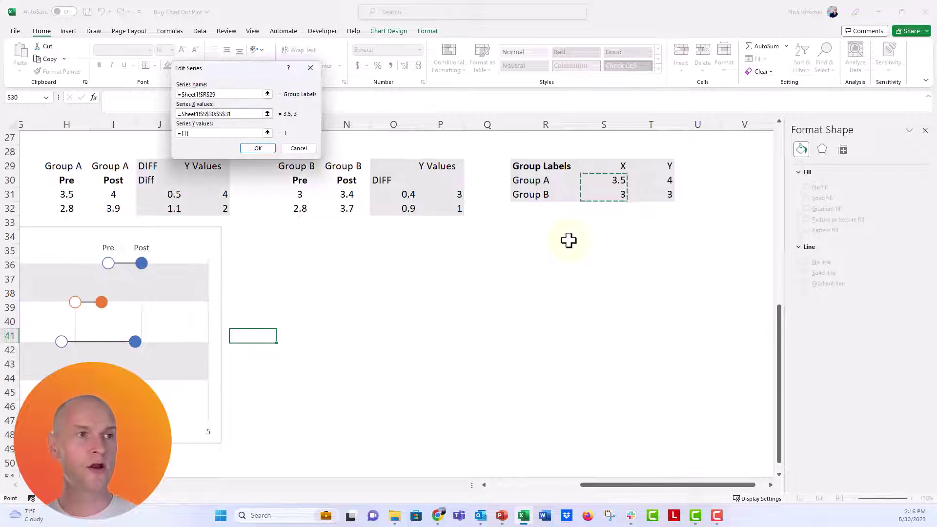
pyautogui.click(267, 133)
pyautogui.moveTo(652, 180); pyautogui.dragTo(653, 195)
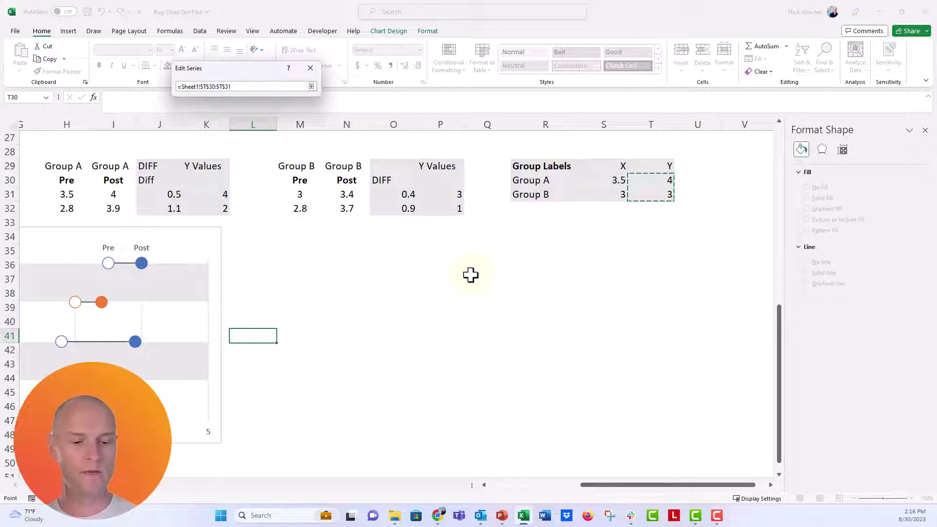
pyautogui.press('Return')
pyautogui.click(257, 147)
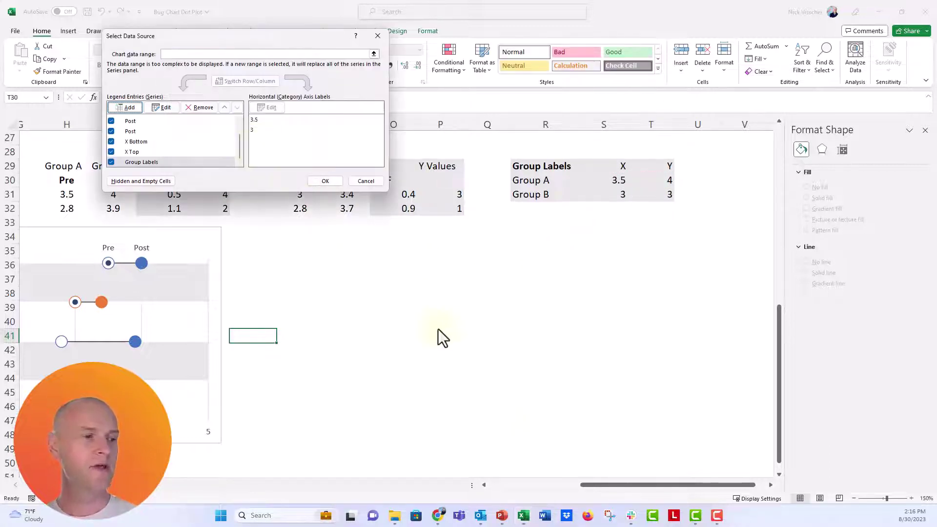
pyautogui.click(325, 181)
# Step: Add data labels to the Group Labels series and position them Left of the dots
pyautogui.moveTo(596, 485); pyautogui.dragTo(538, 490)
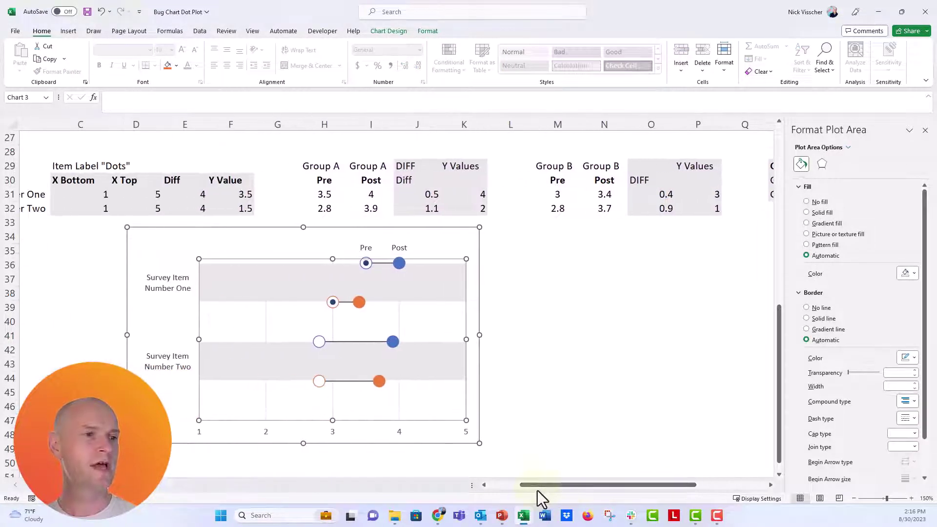
pyautogui.click(366, 263)
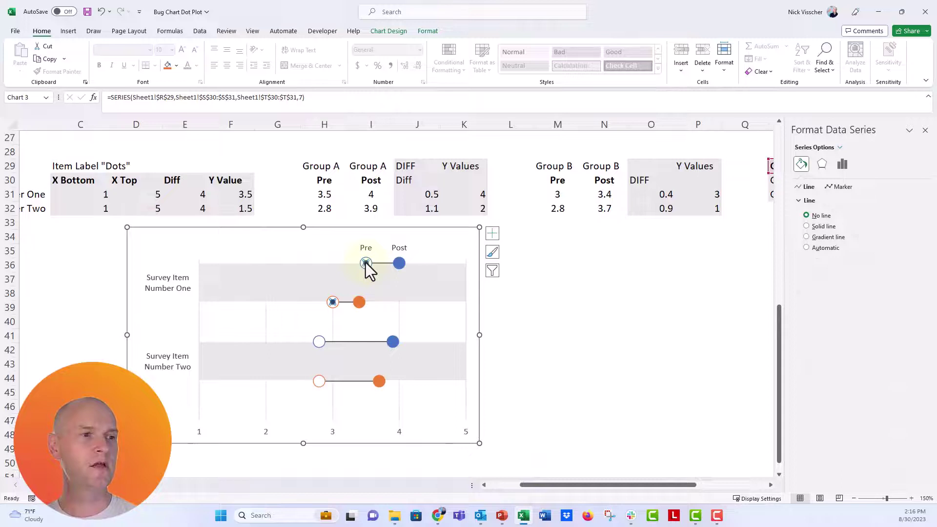
pyautogui.rightClick(366, 263)
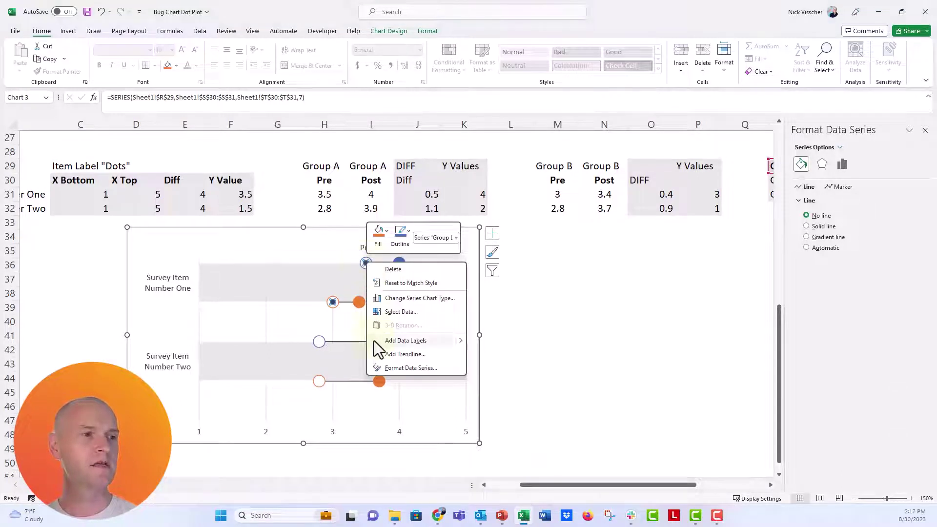
pyautogui.click(374, 341)
pyautogui.click(377, 262)
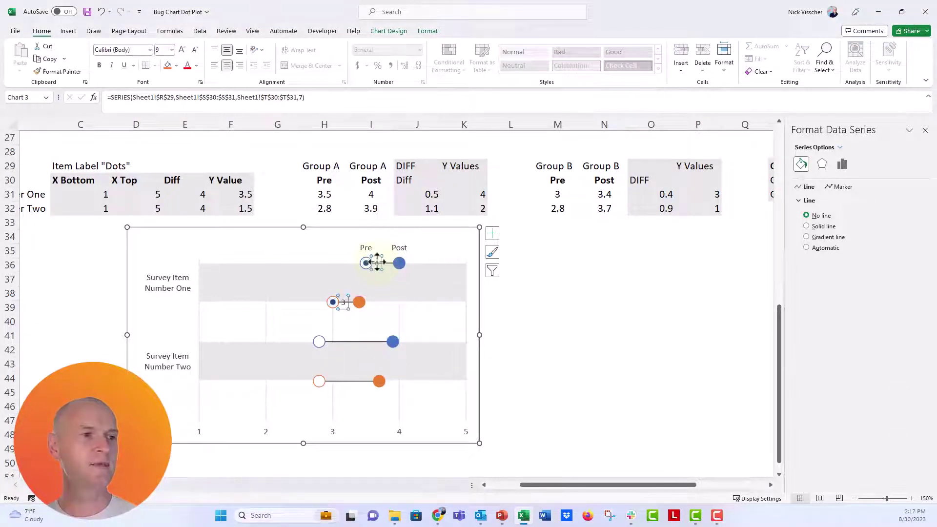
pyautogui.click(863, 165)
pyautogui.click(842, 187)
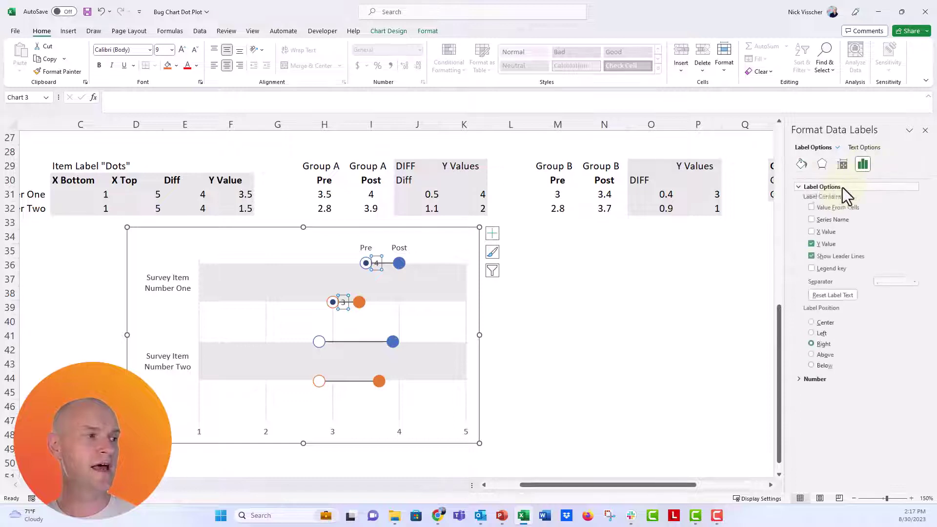
pyautogui.click(812, 336)
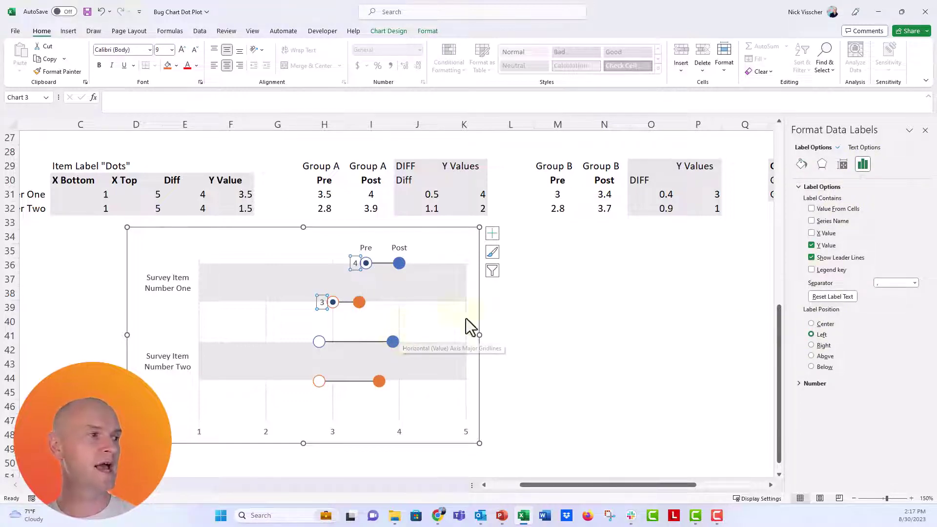
# Step: Replace the Y values in the Group Labels series' data labels with the text from cells R30:R31
pyautogui.click(812, 245)
pyautogui.click(812, 209)
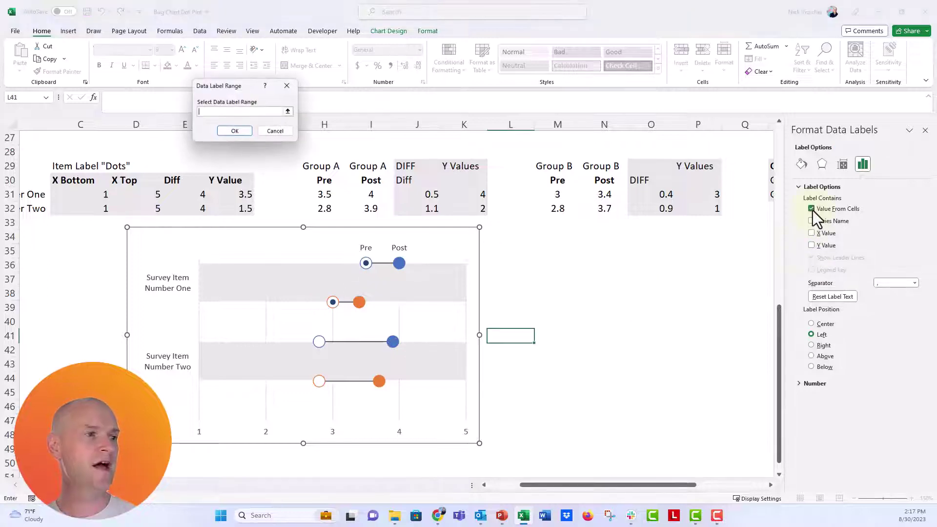
pyautogui.moveTo(659, 485); pyautogui.dragTo(718, 484)
pyautogui.click(548, 178)
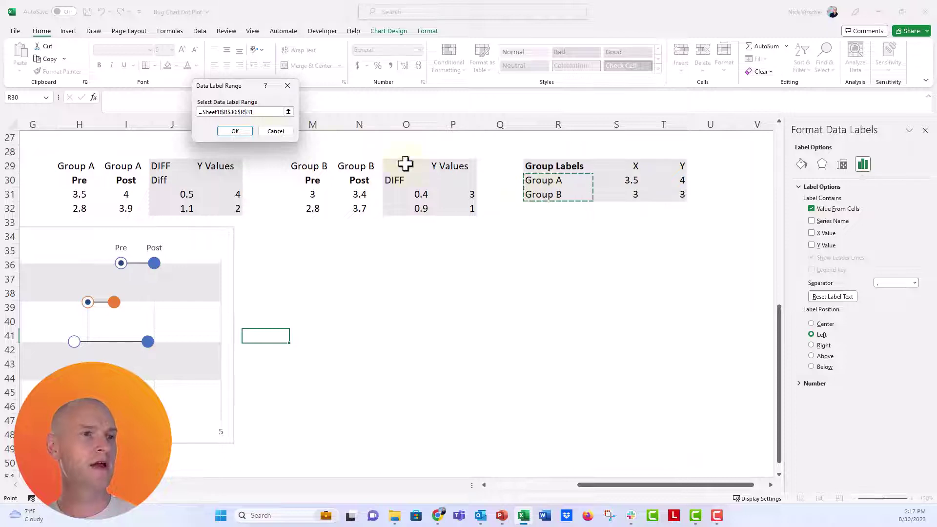
pyautogui.click(243, 130)
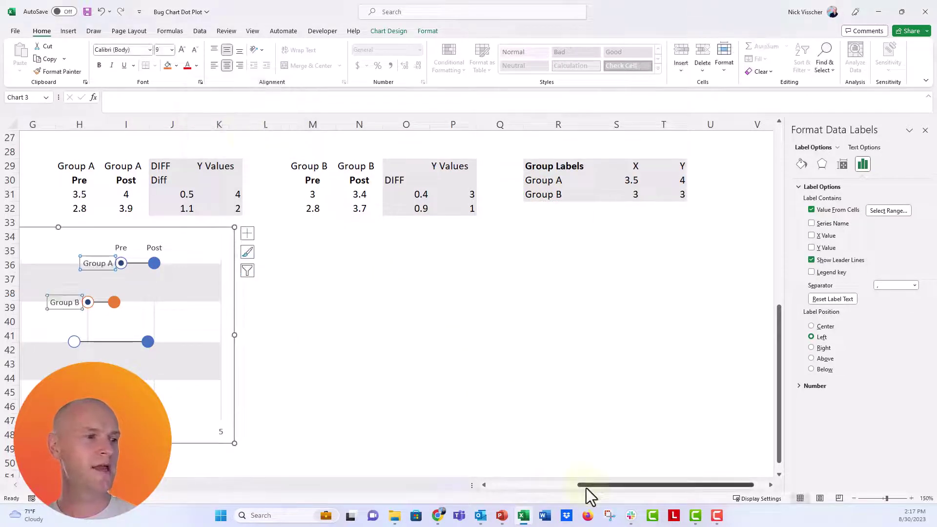
pyautogui.moveTo(586, 488); pyautogui.dragTo(528, 485)
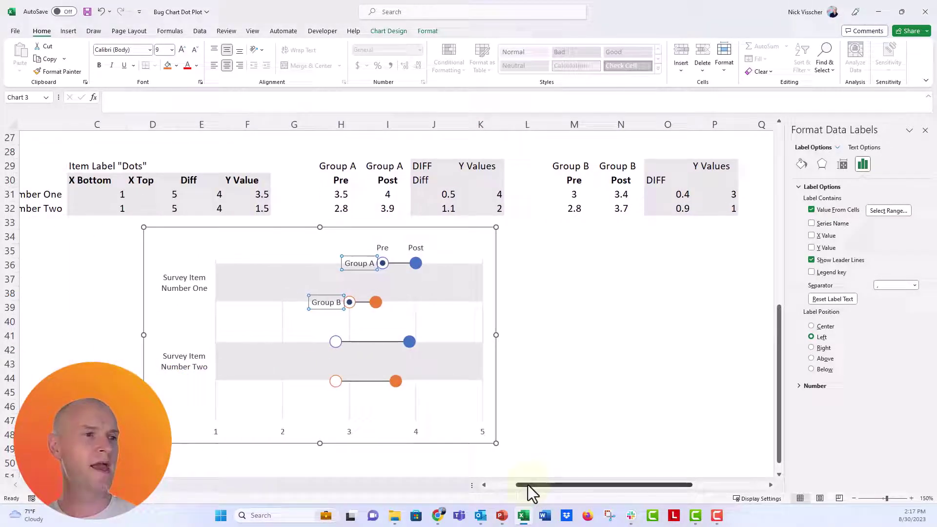
pyautogui.click(592, 433)
# Step: Set the marker type of the Group Labels series to None
pyautogui.click(382, 263)
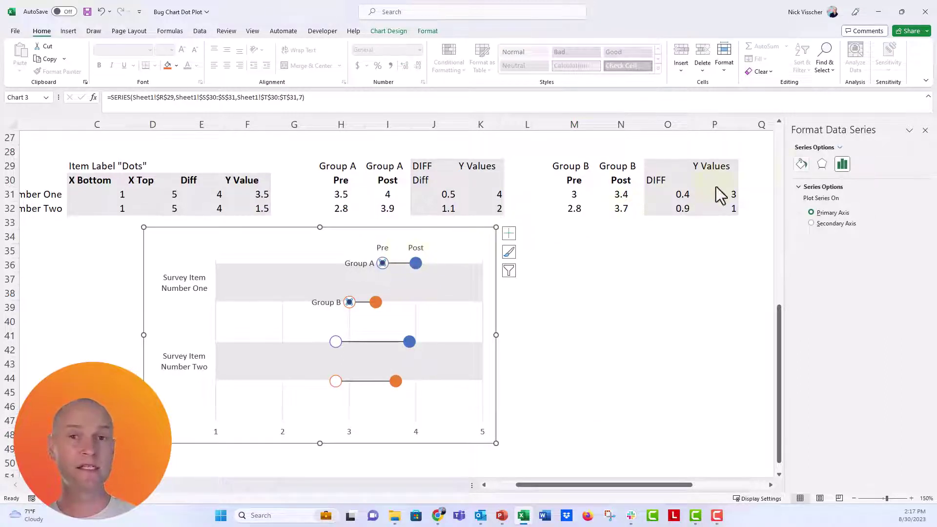
pyautogui.click(806, 165)
pyautogui.click(830, 186)
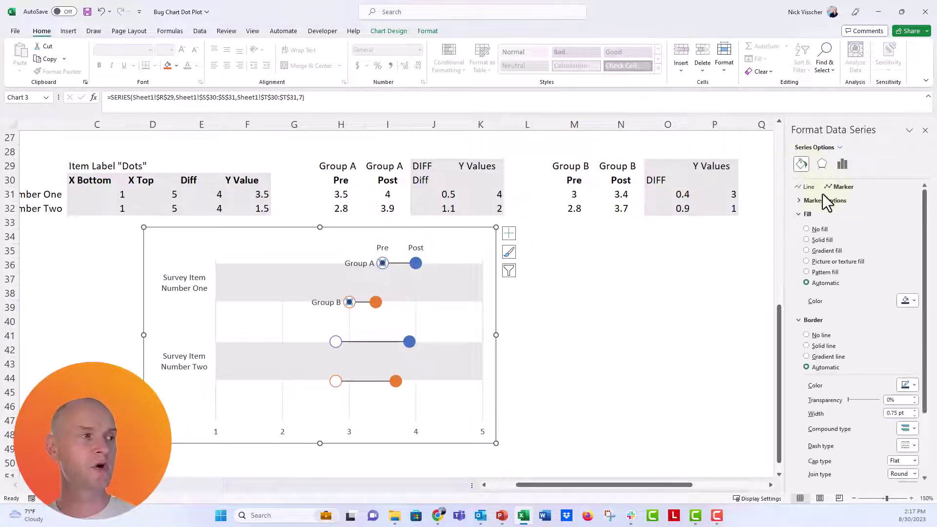
pyautogui.click(815, 201)
pyautogui.click(813, 224)
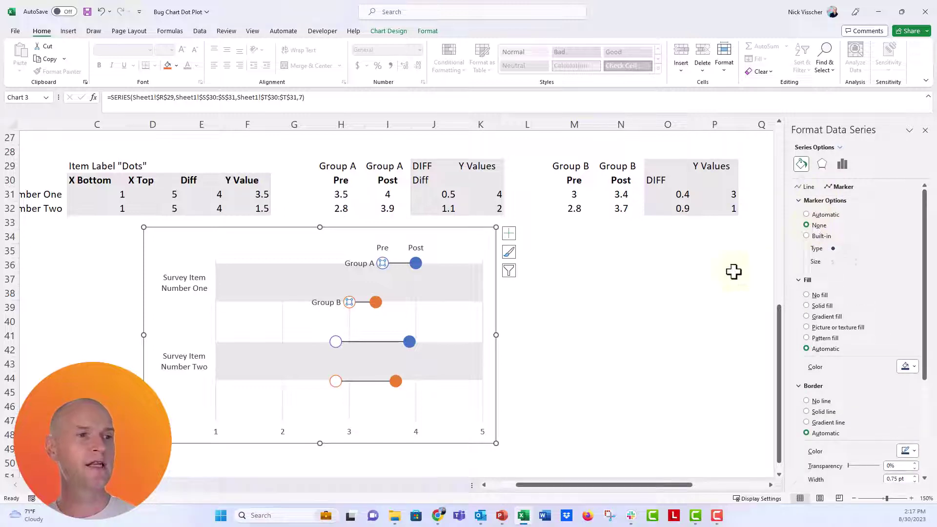
pyautogui.click(633, 333)
# Step: Make only the Group A data label bold and color its text blue to match its dots
pyautogui.click(356, 264)
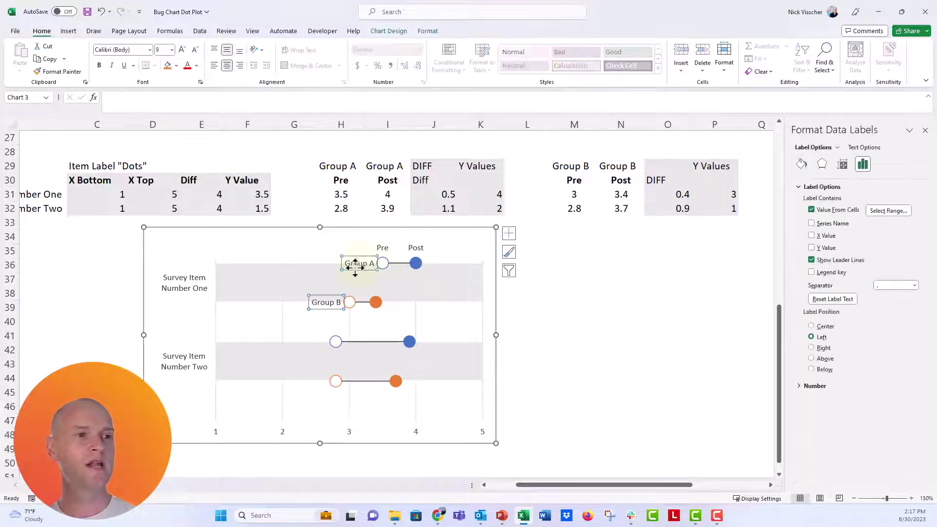
pyautogui.click(353, 266)
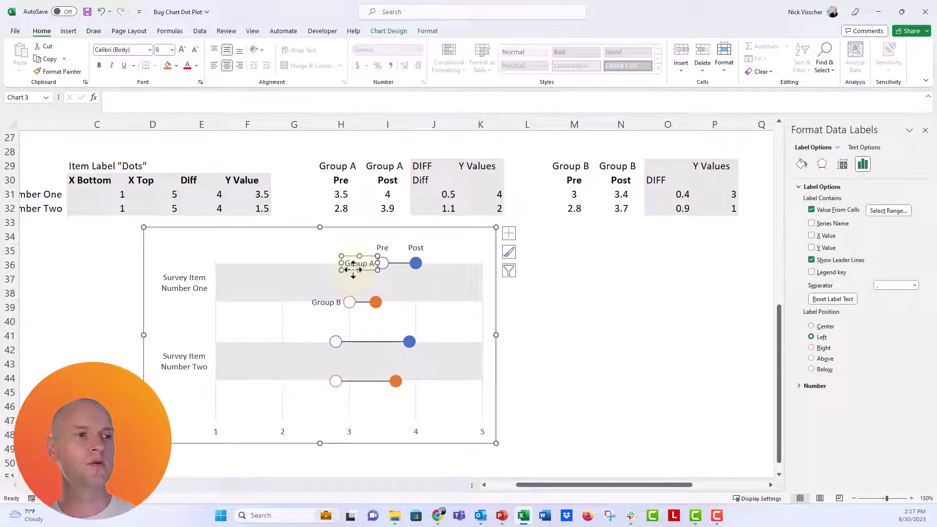
pyautogui.click(98, 65)
pyautogui.click(196, 65)
pyautogui.click(218, 107)
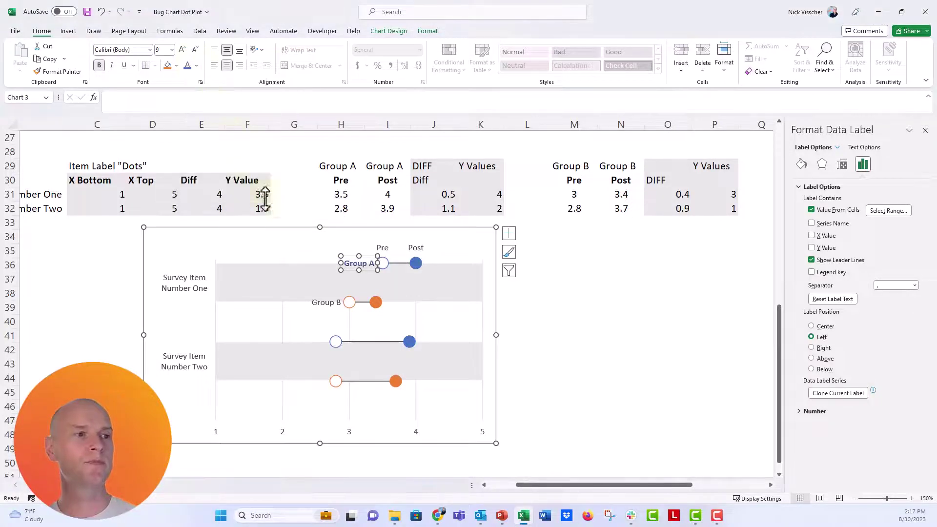
# Step: Make only the Group B data label bold and color its text orange to match its dots
pyautogui.click(317, 302)
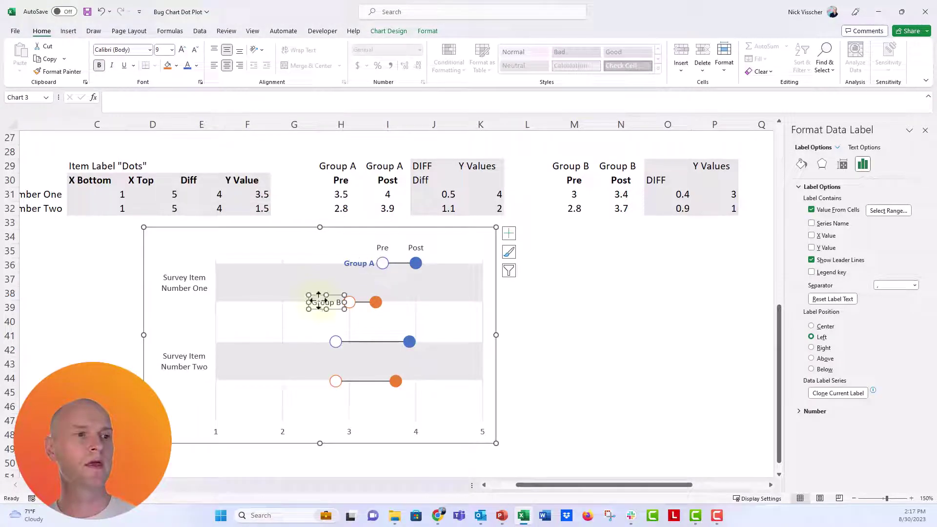
pyautogui.click(196, 66)
pyautogui.click(227, 104)
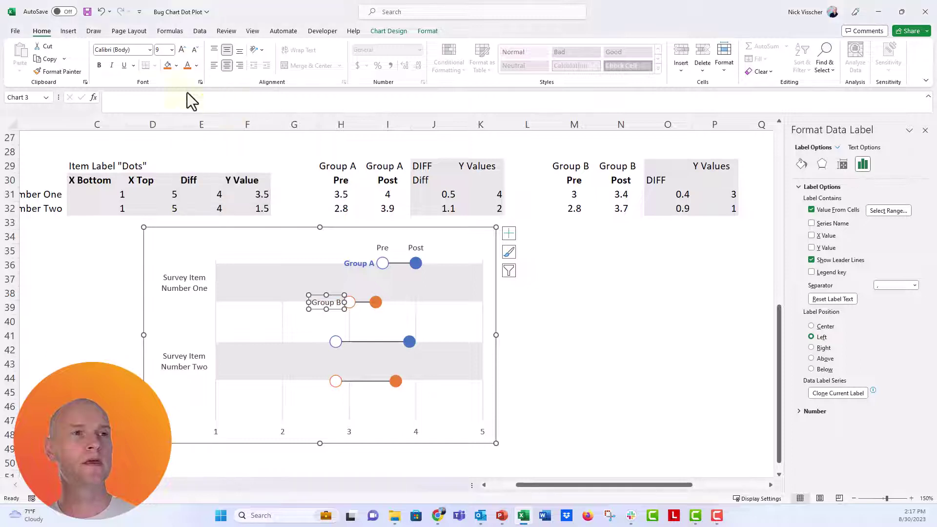
pyautogui.click(99, 65)
pyautogui.click(531, 356)
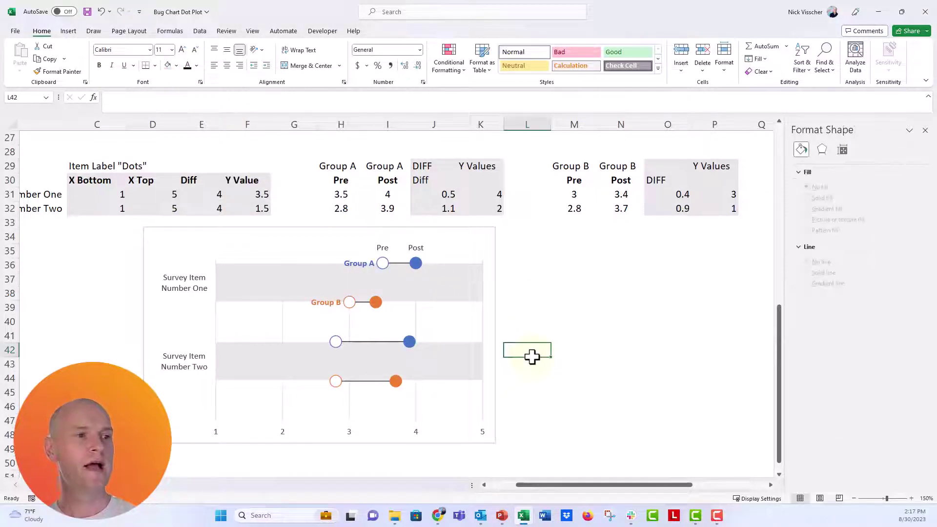
# Step: Set the chart area's border to No line and deselect the chart
pyautogui.click(449, 227)
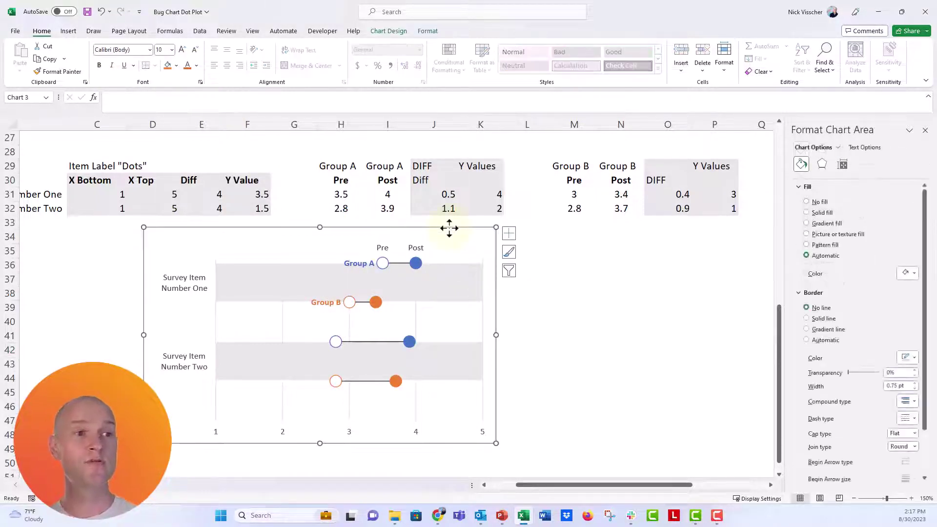
pyautogui.click(816, 308)
pyautogui.click(532, 365)
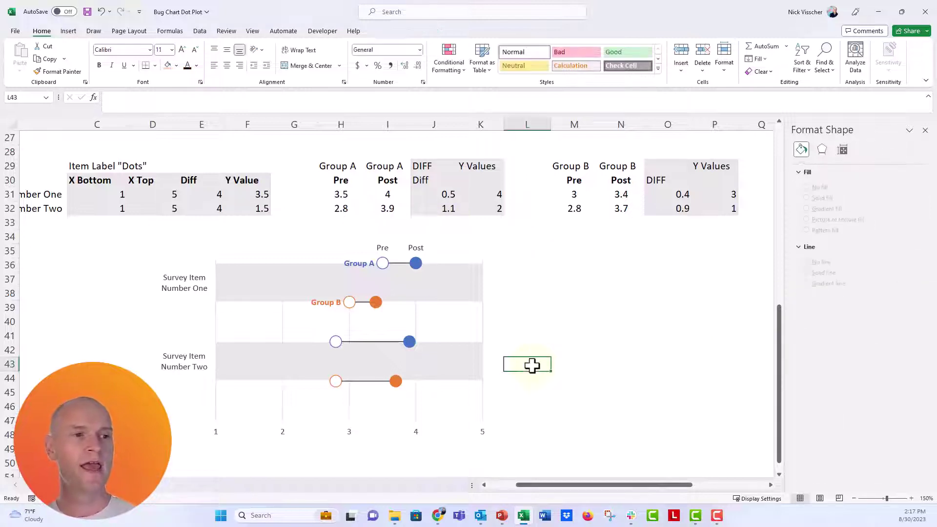
pyautogui.click(117, 306)
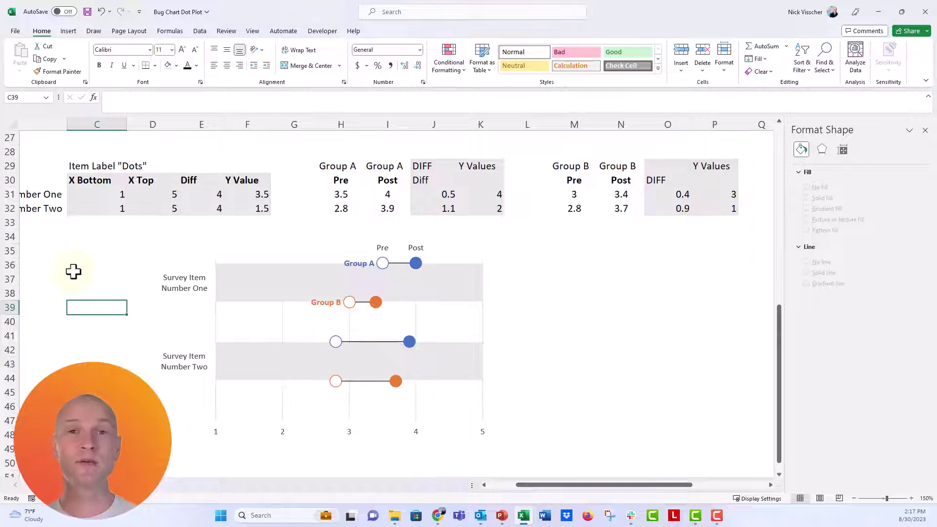